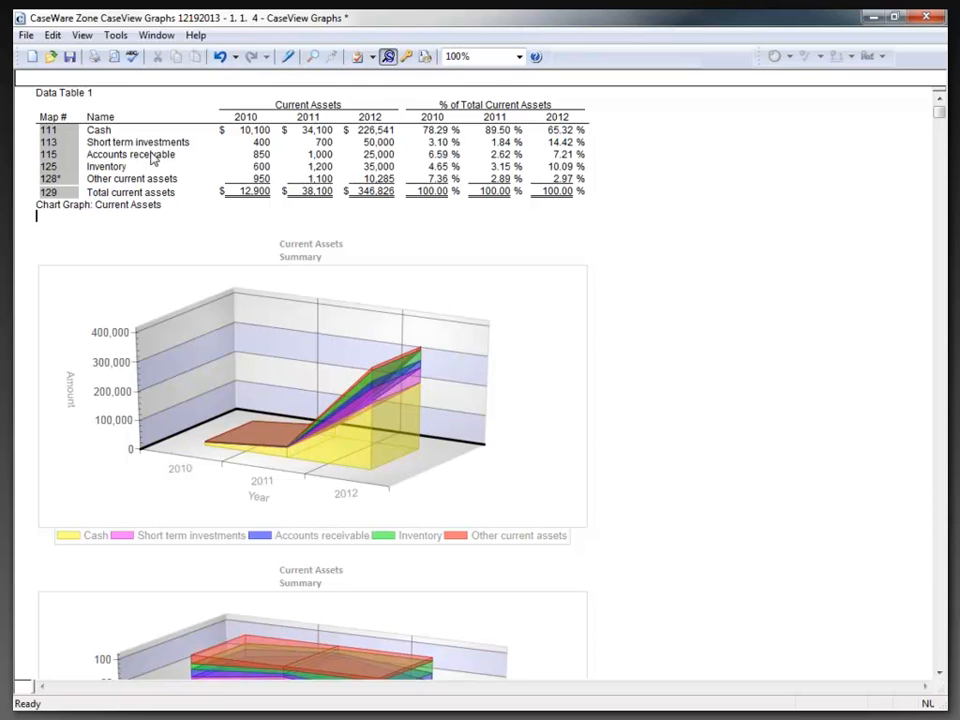
Switch the document to Design Mode and start a new Chart graph on the blank line below "Chart Graph: Current Assets".
left_click(82, 36)
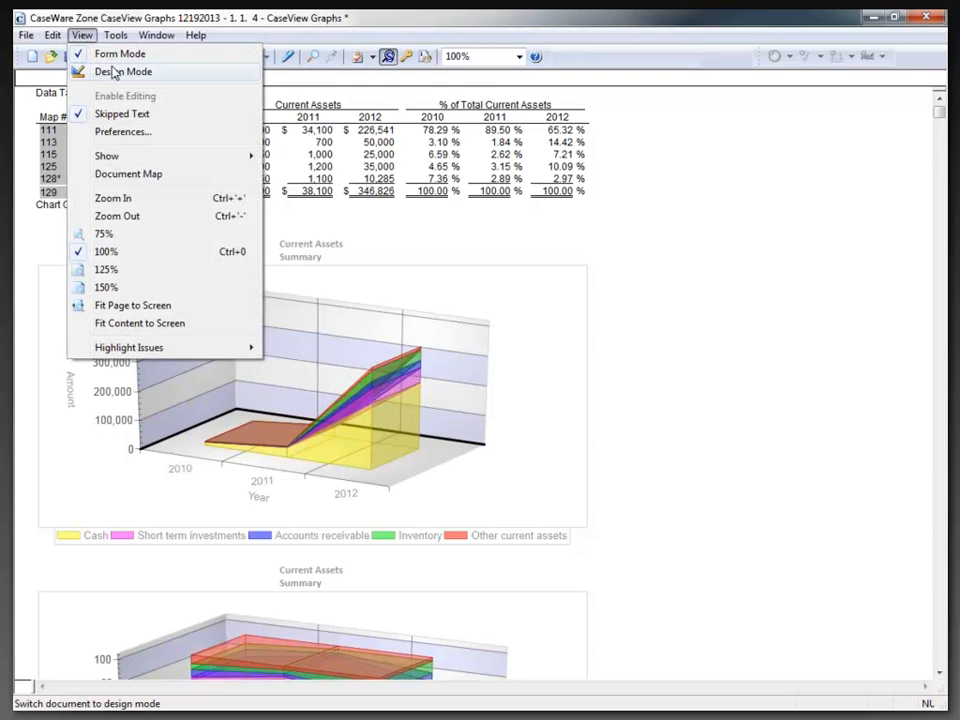
left_click(113, 71)
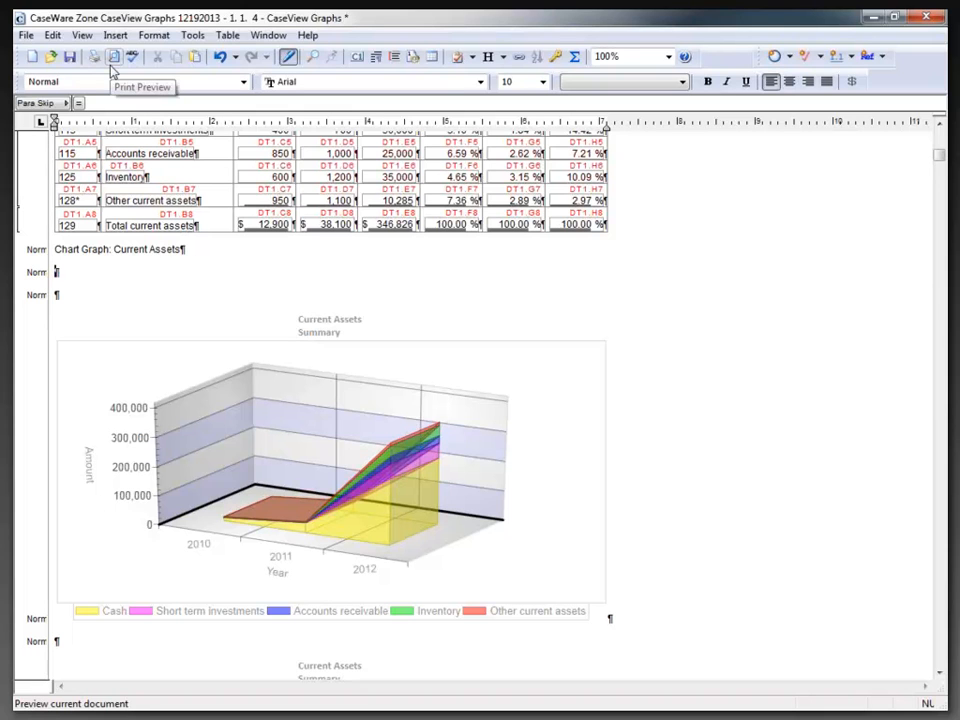
left_click(79, 272)
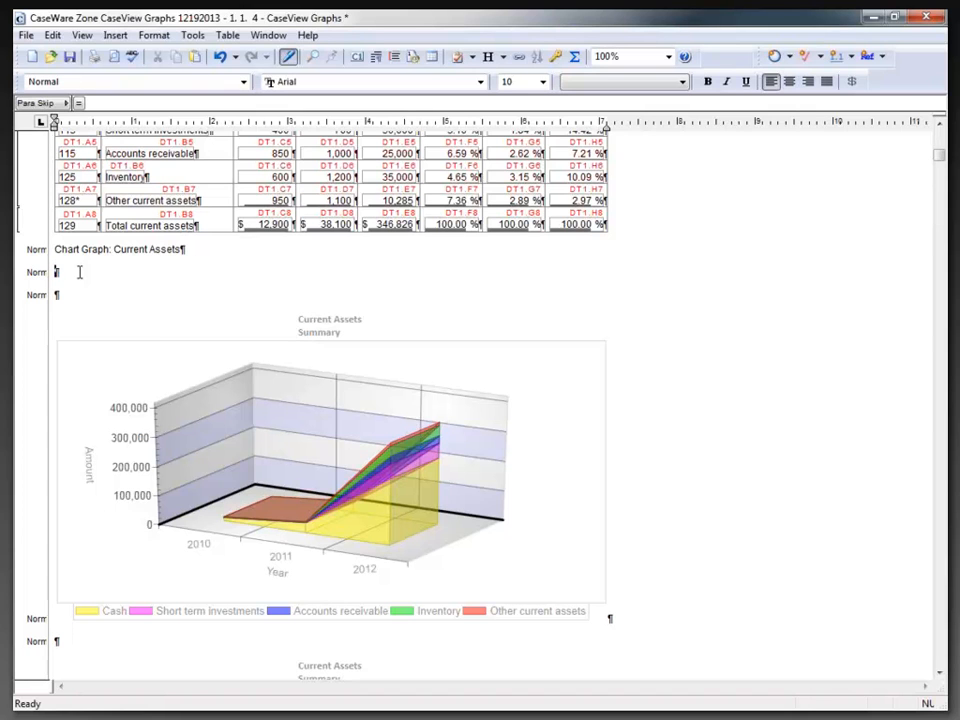
left_click(118, 38)
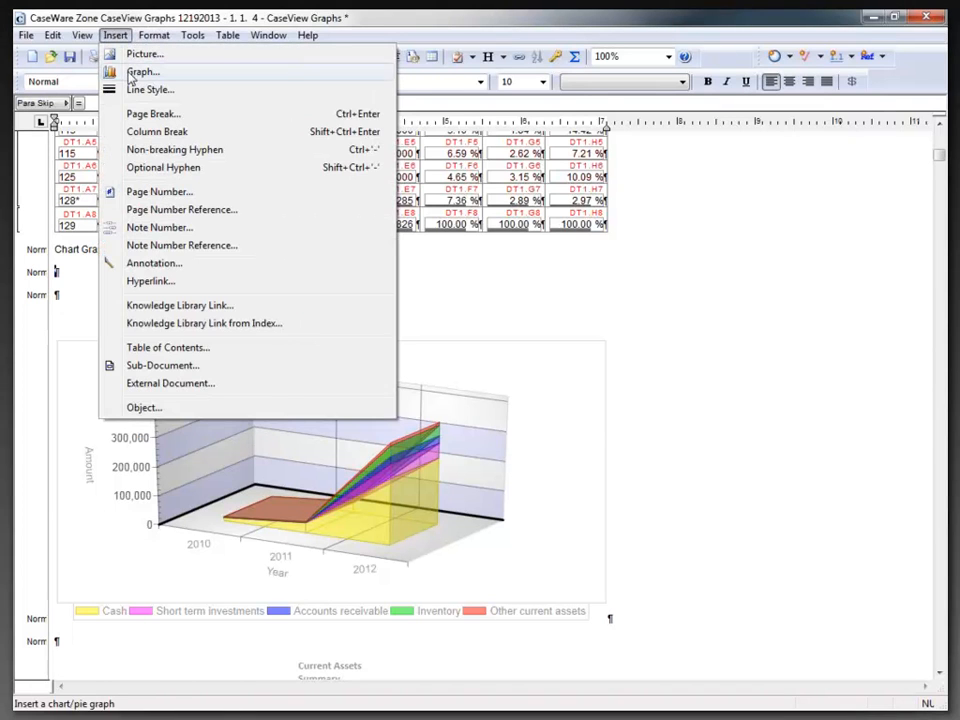
left_click(130, 73)
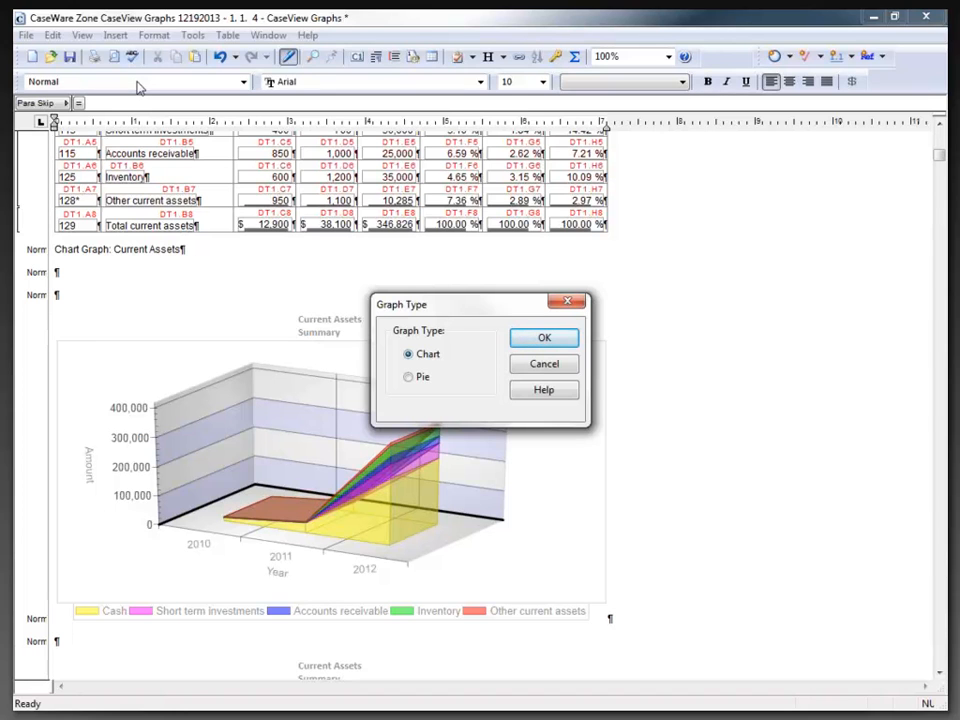
left_click(519, 343)
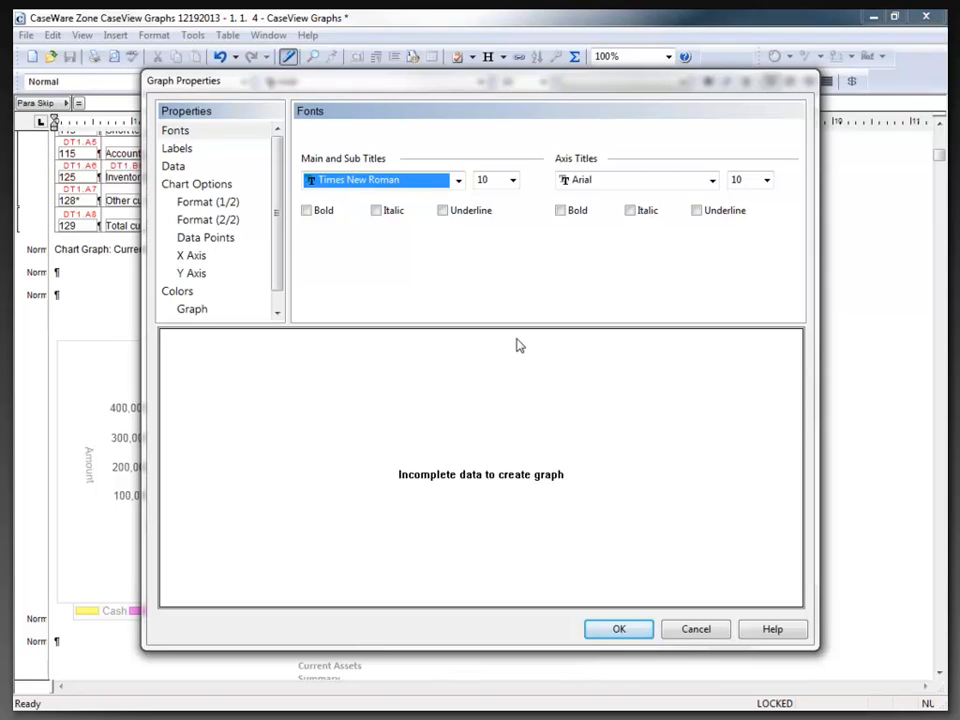
Set the graph's main and sub title font to Calibri bold and make the axis titles bold.
left_click(458, 181)
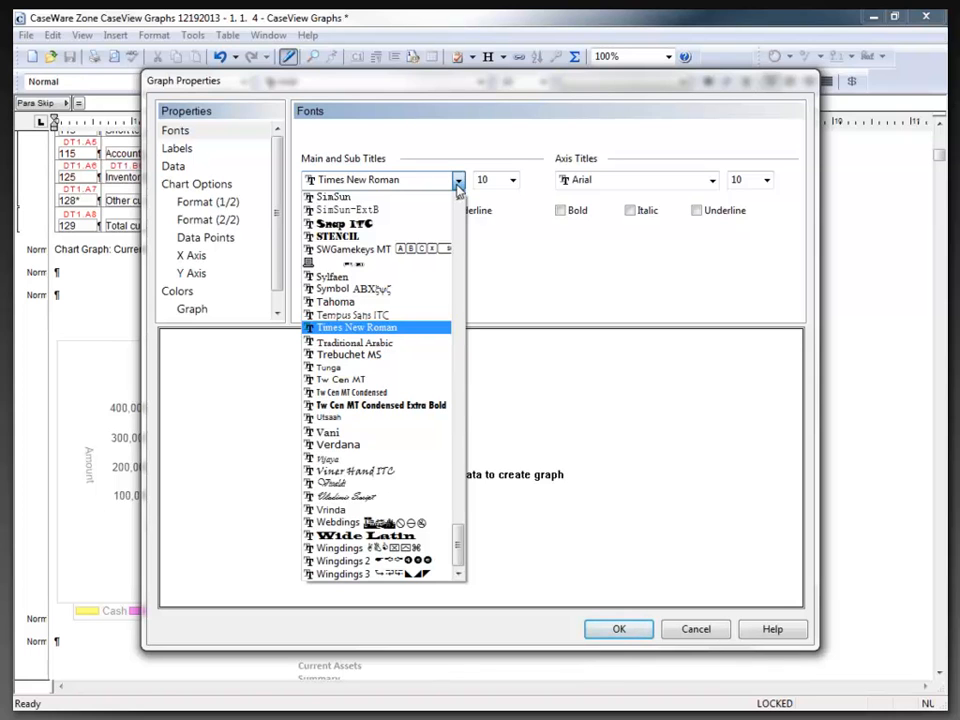
key("c")
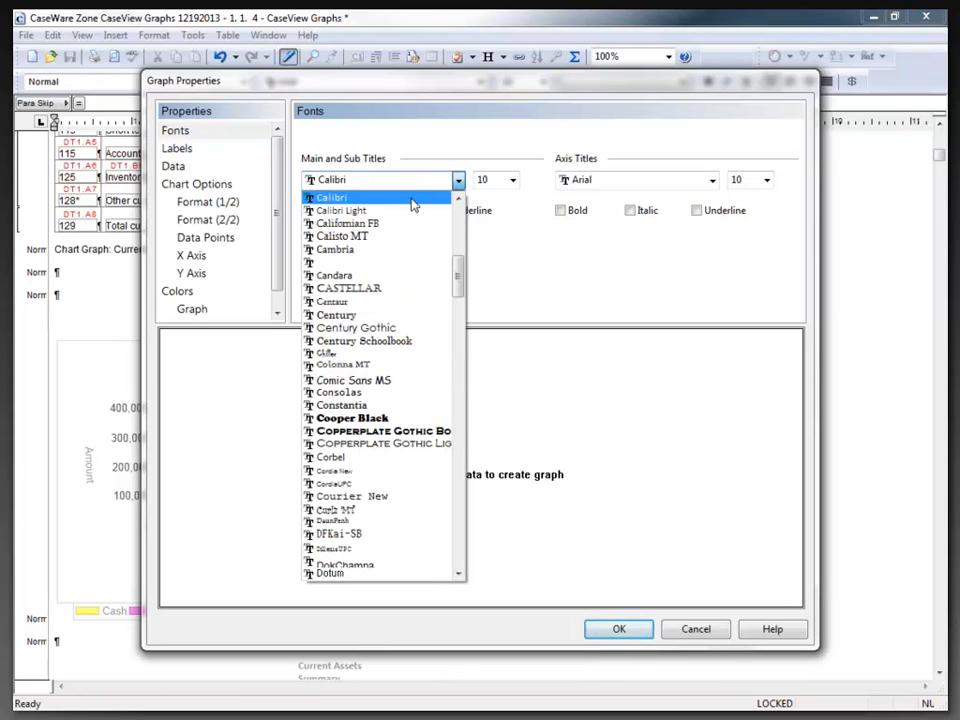
left_click(410, 198)
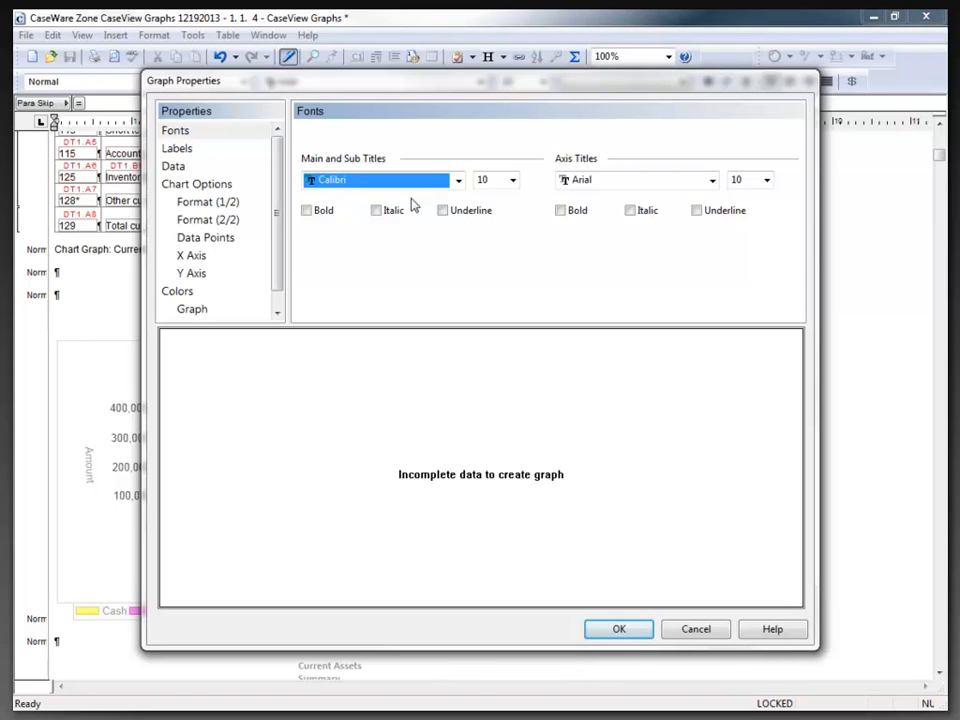
left_click(307, 211)
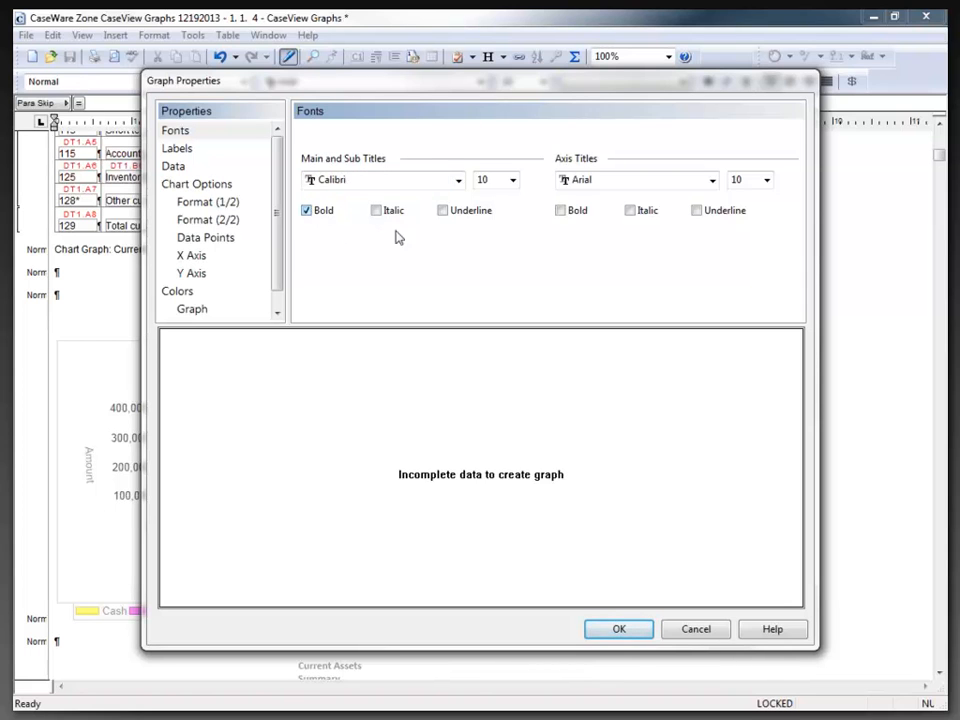
left_click(561, 212)
Open the graph's label settings and accept the properties to place the chart in the document.
left_click(186, 152)
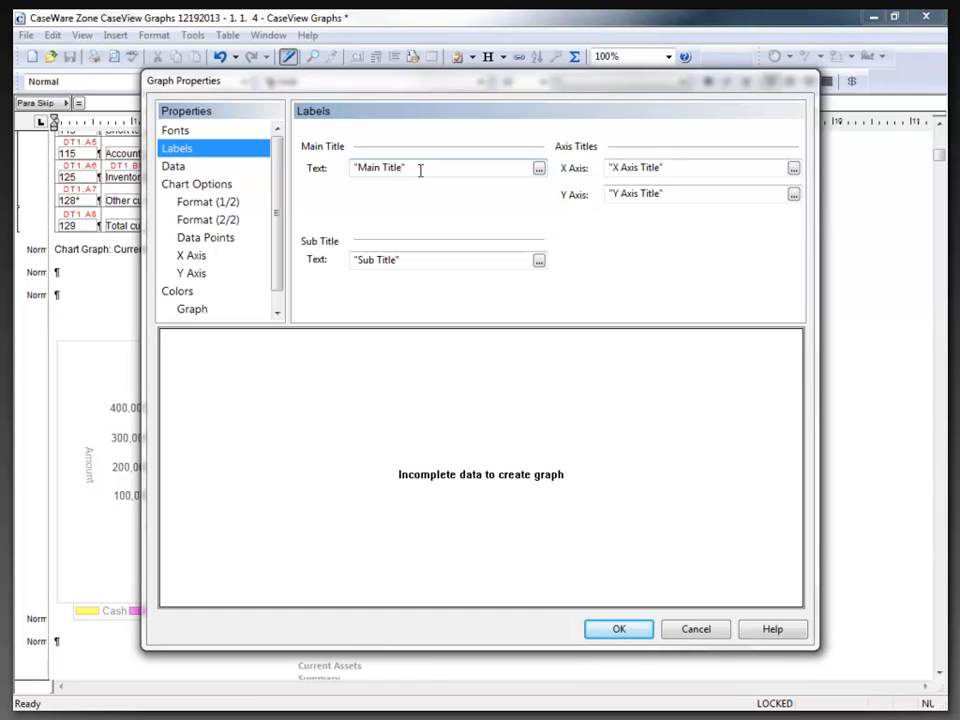
left_click_drag(534, 81, 509, 173)
left_click_drag(628, 172, 614, 111)
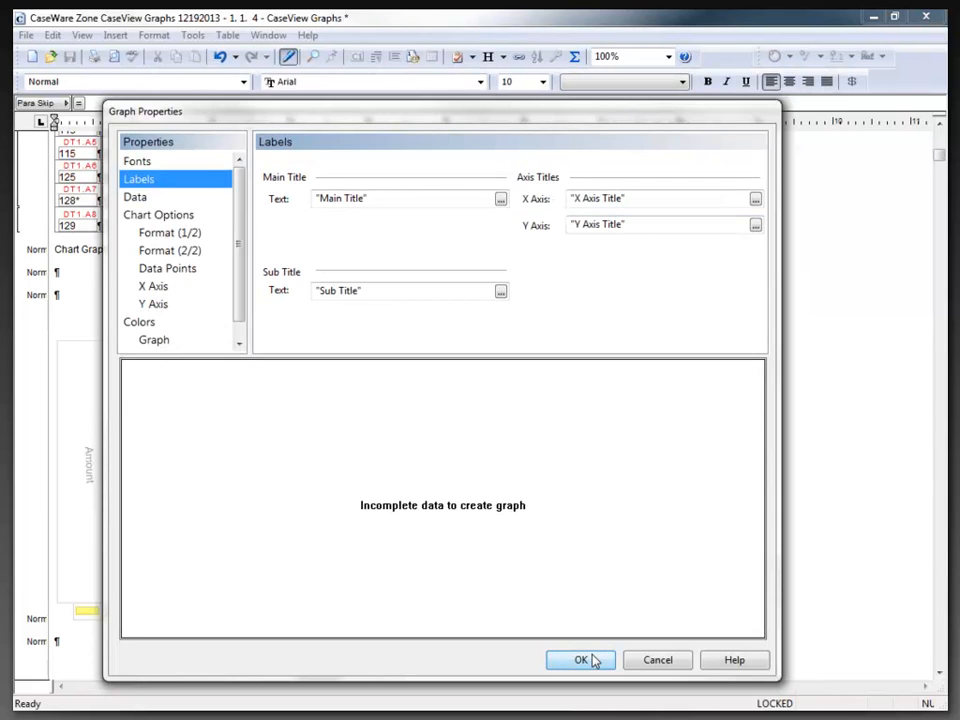
left_click(581, 659)
Reopen the properties of the newly placed graph and set its main title to cell DT1.E1.
scroll(527, 508, "up", 3)
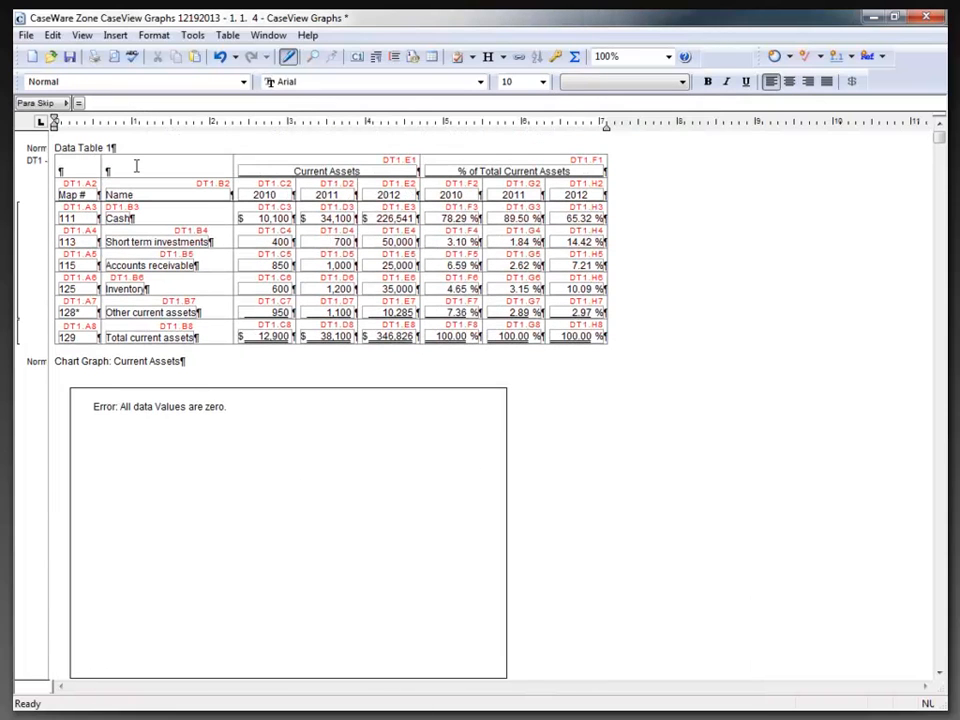
left_click(248, 452)
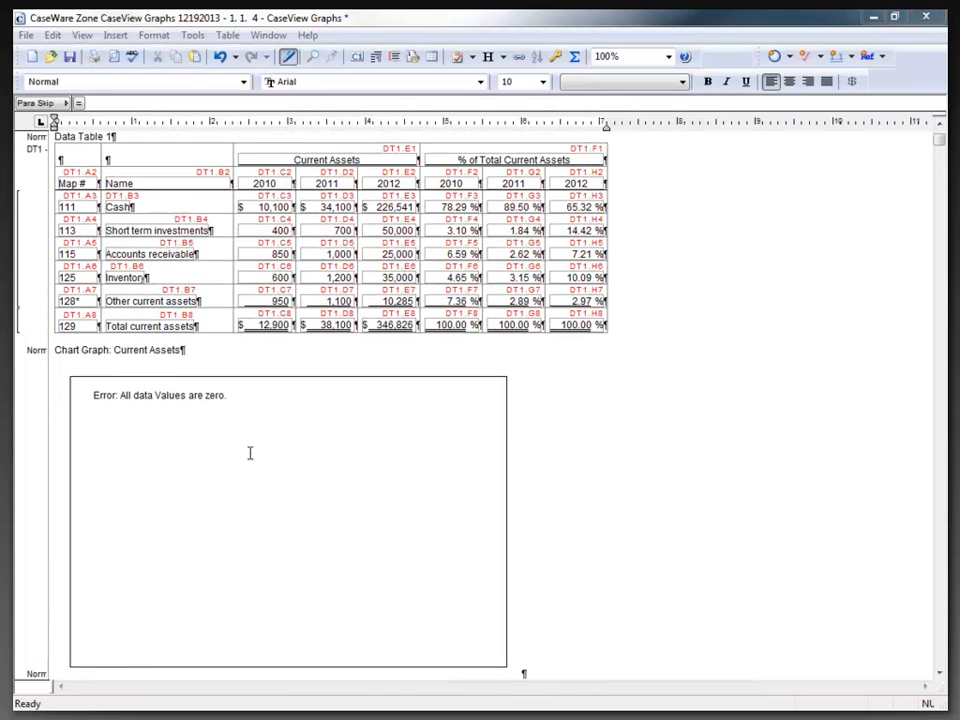
double_click(250, 457)
left_click_drag(362, 84, 521, 133)
left_click(343, 198)
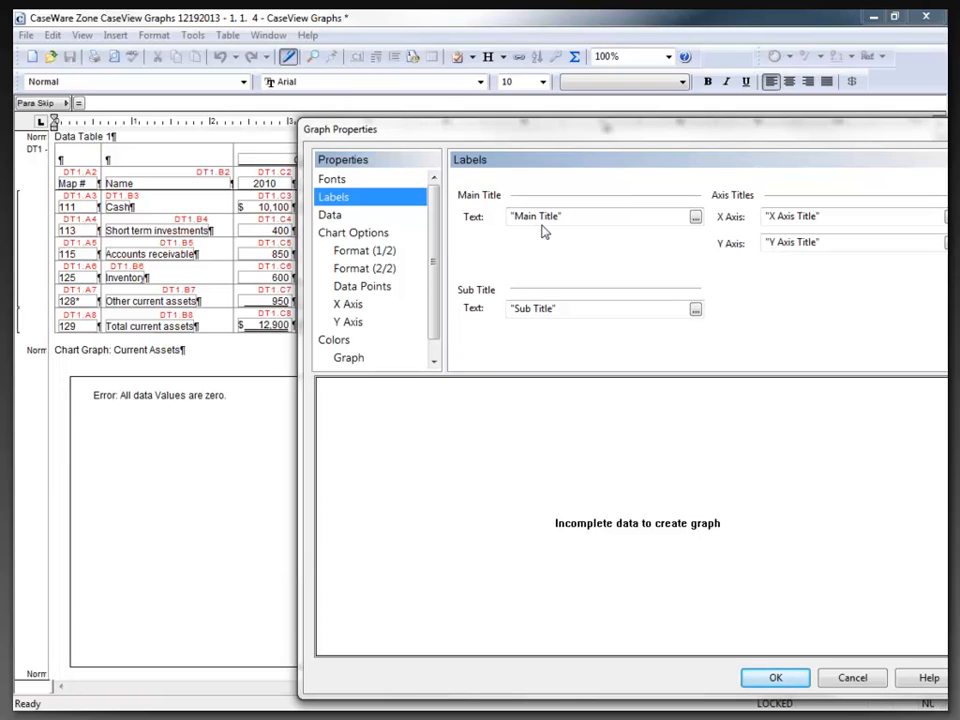
left_click_drag(671, 141, 662, 176)
left_click_drag(558, 261, 474, 258)
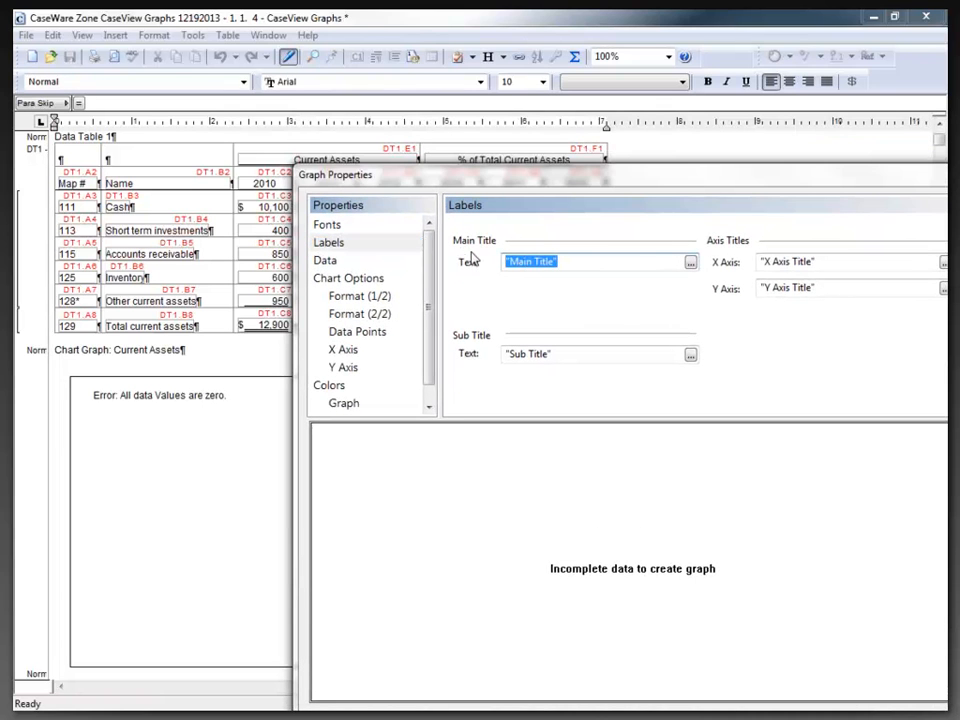
type("DT1.")
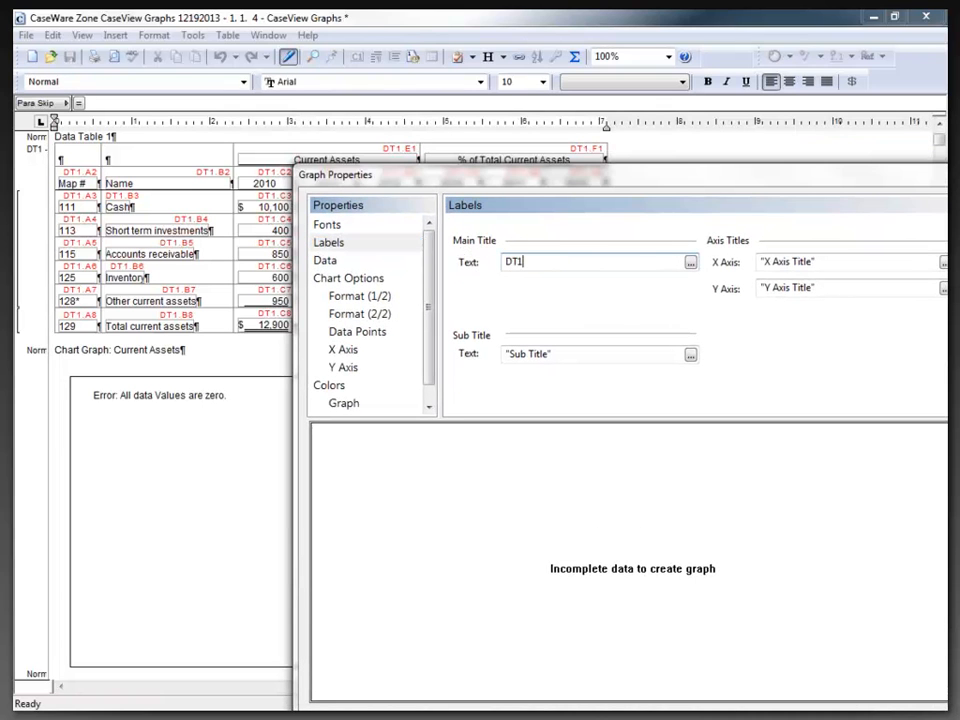
type("E1")
Set the graph's sub title text to "Summary".
left_click_drag(467, 191, 445, 200)
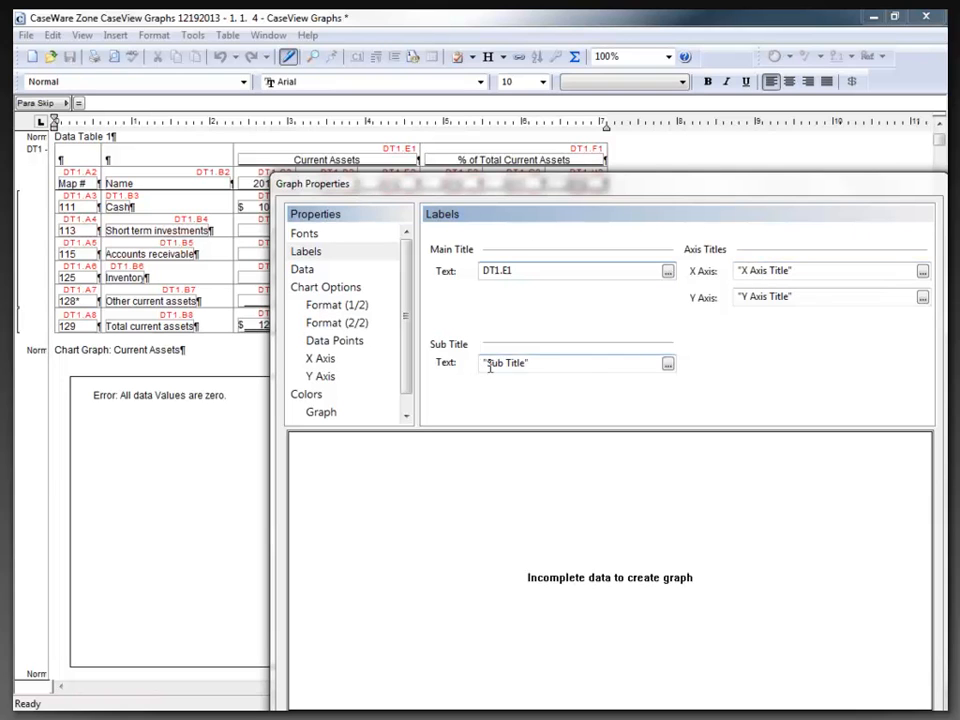
left_click_drag(492, 361, 525, 367)
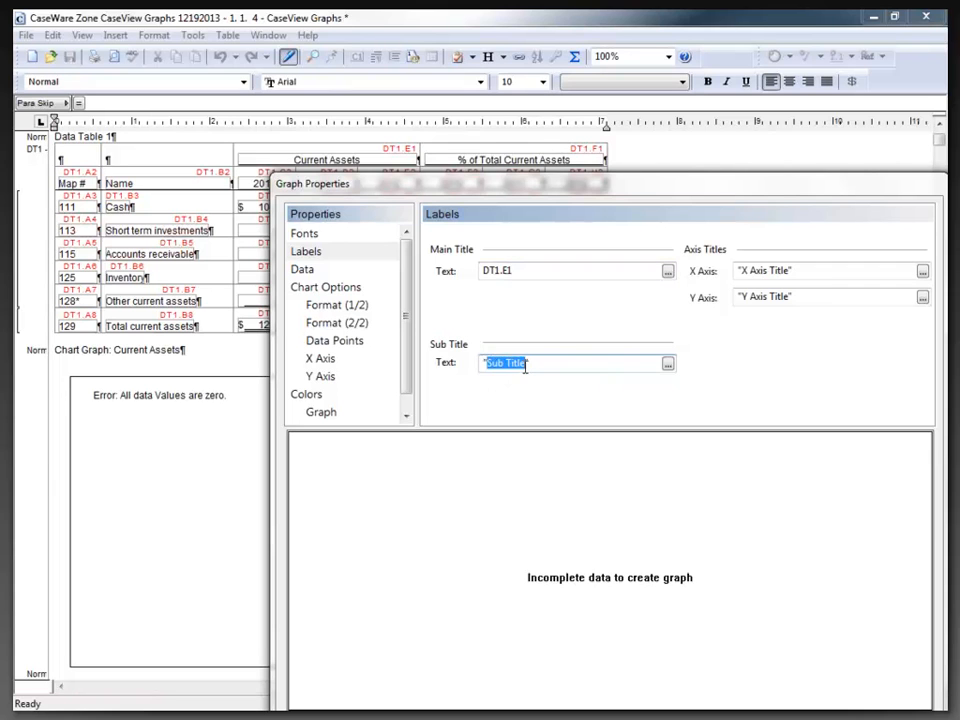
type("Summaru")
key("BackSpace")
type("y")
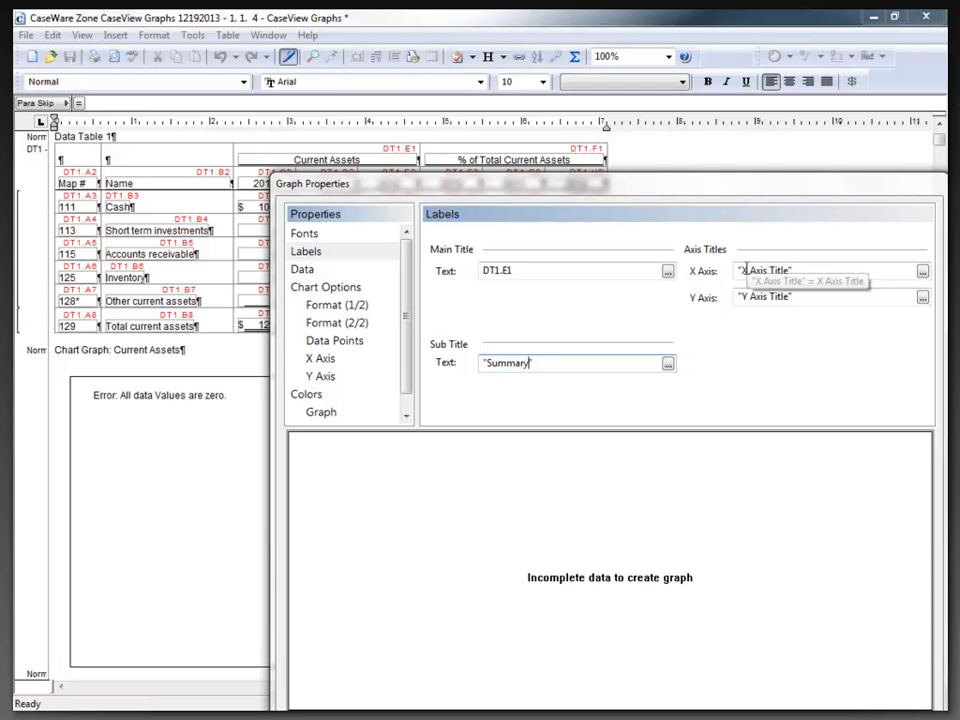
Set the graph's X axis title to "Year" and its Y axis title to "Amount".
left_click_drag(743, 270, 798, 291)
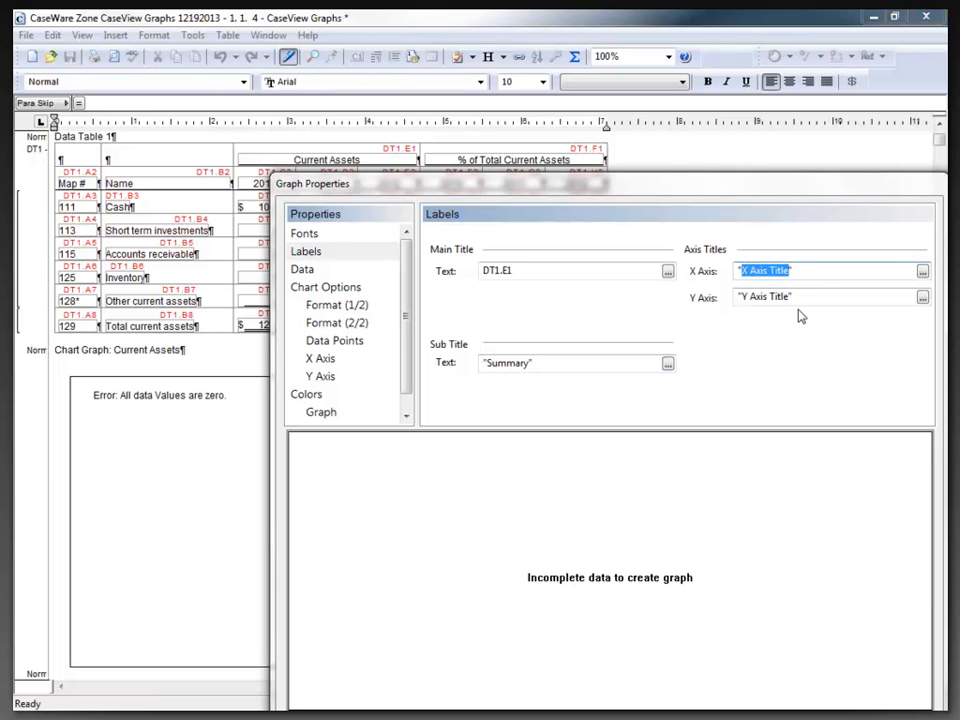
type("Year")
type("\"")
left_click_drag(741, 296, 787, 321)
type("Amount\"")
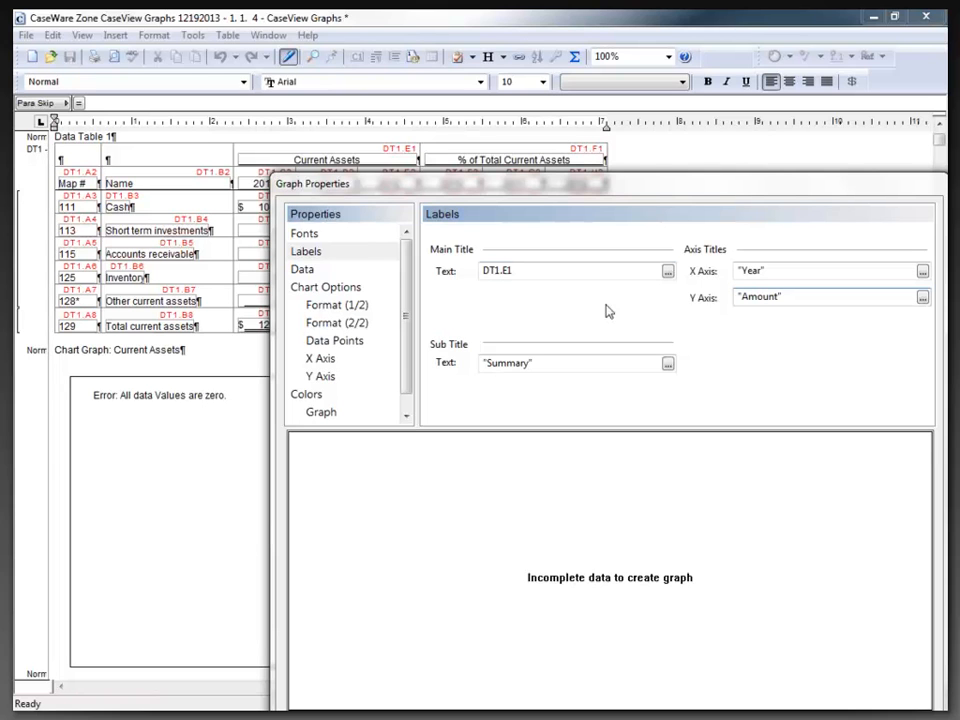
Expand the graph's data grid to five series and three points, keeping Data Table 1 in view.
left_click(303, 270)
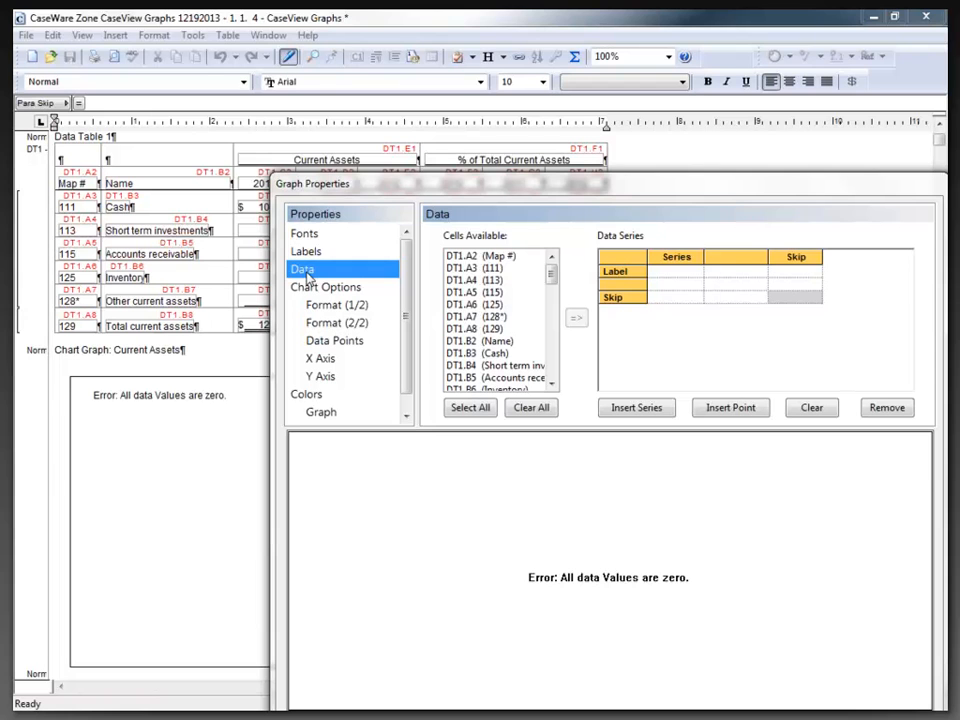
left_click_drag(471, 189, 245, 379)
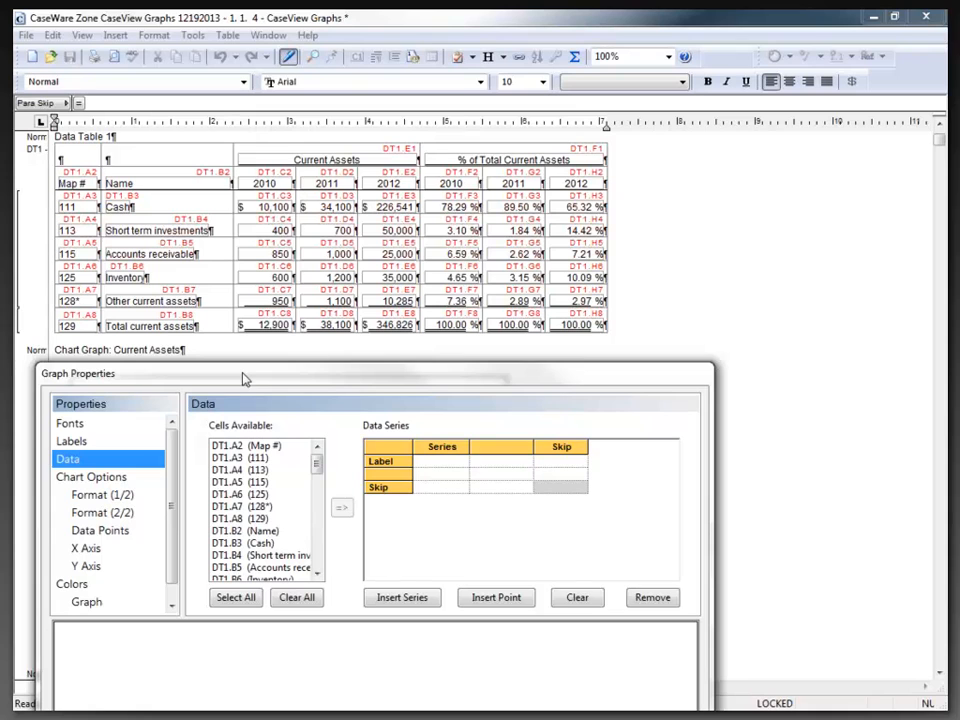
left_click(380, 598)
left_click(380, 598)
left_click(380, 598)
left_click(380, 600)
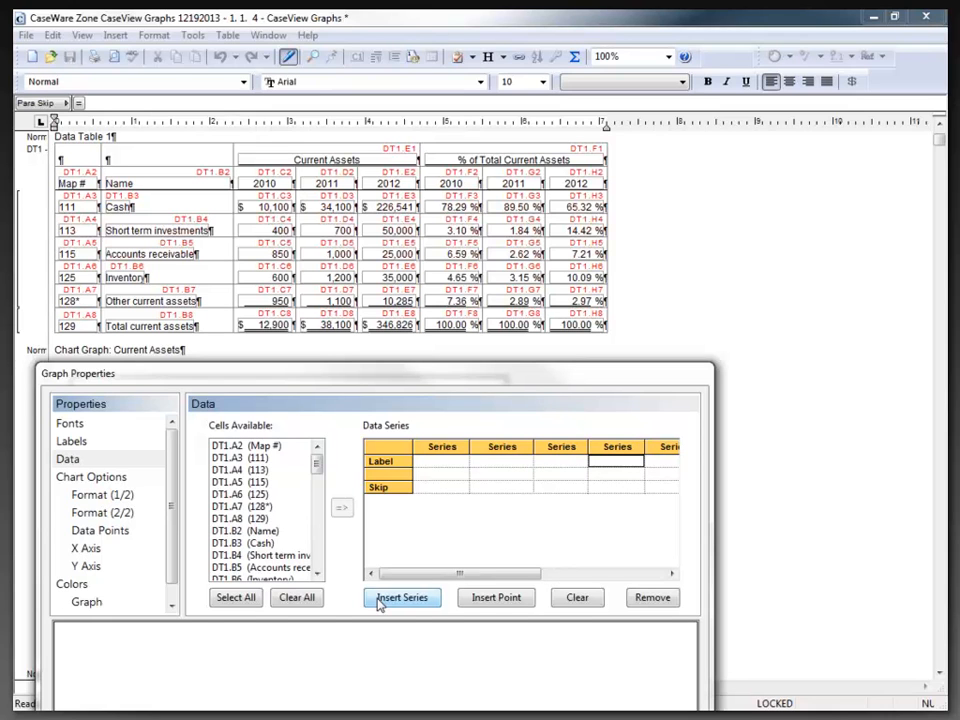
left_click(496, 598)
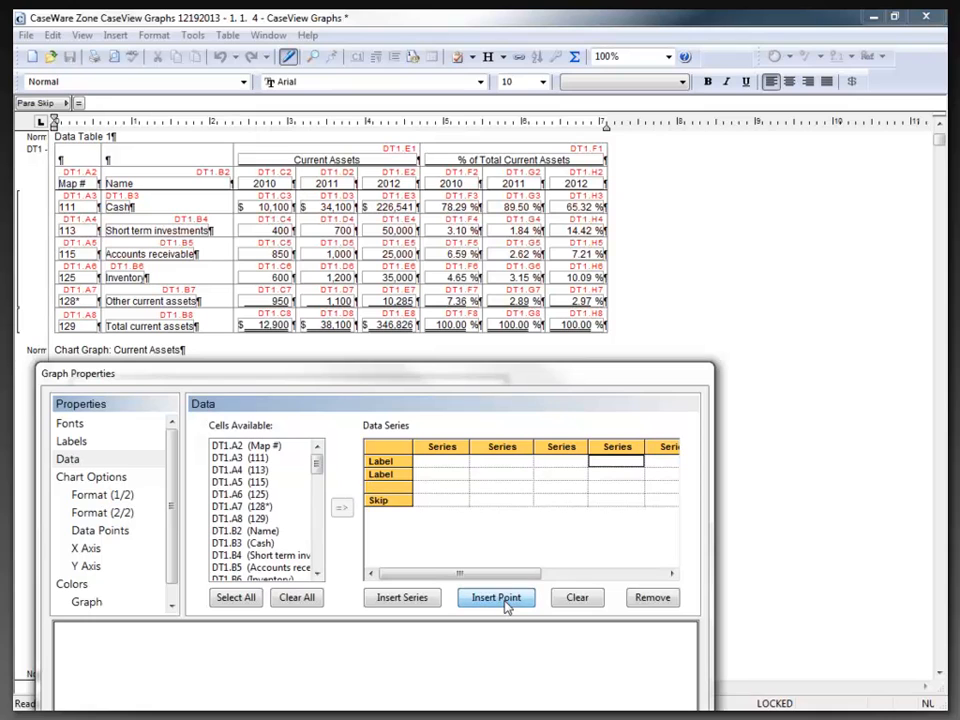
left_click(496, 598)
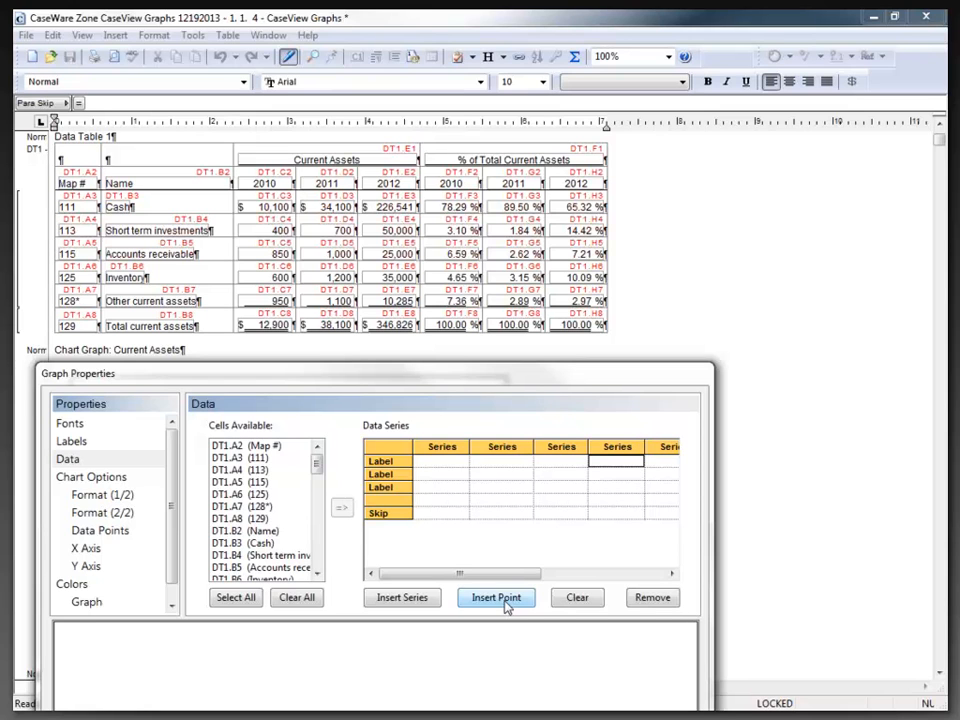
Label the three data points with the year cells DT1.C2, DT1.D2 and DT1.E2.
left_click(378, 460)
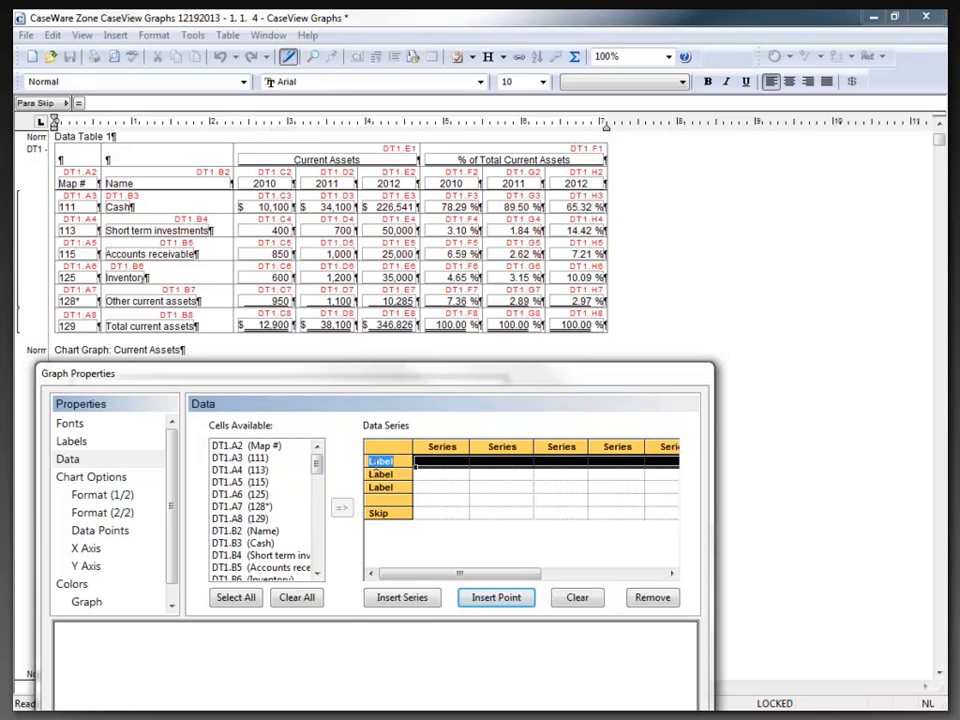
key("Caps_Lock")
type("DT1.C2")
key("Return")
left_click(380, 475)
left_click(380, 475)
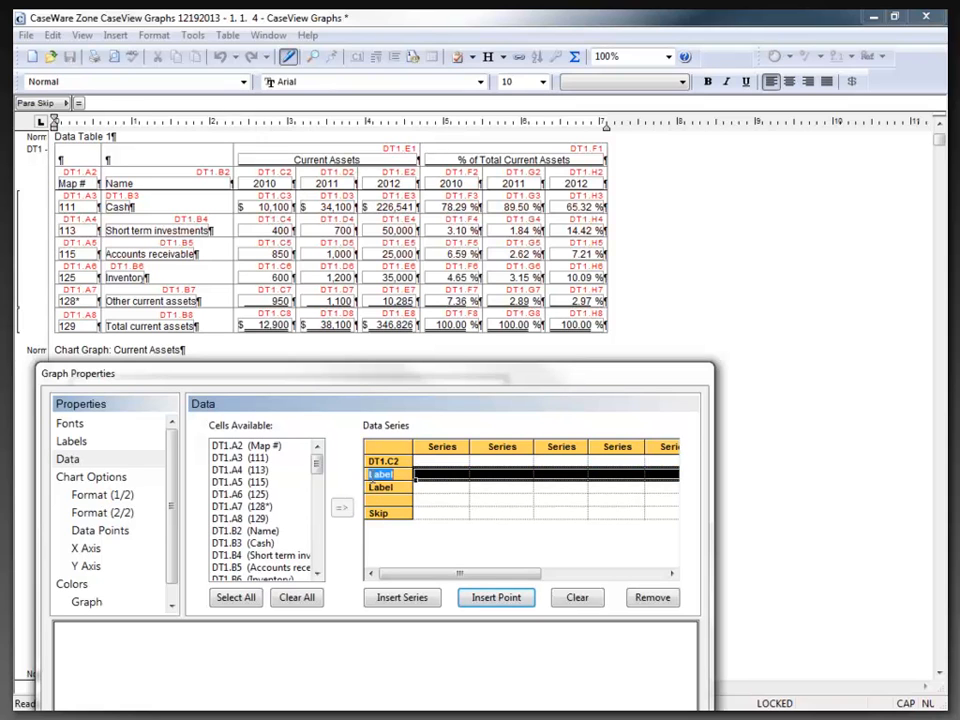
type("DT1.D2")
left_click(377, 487)
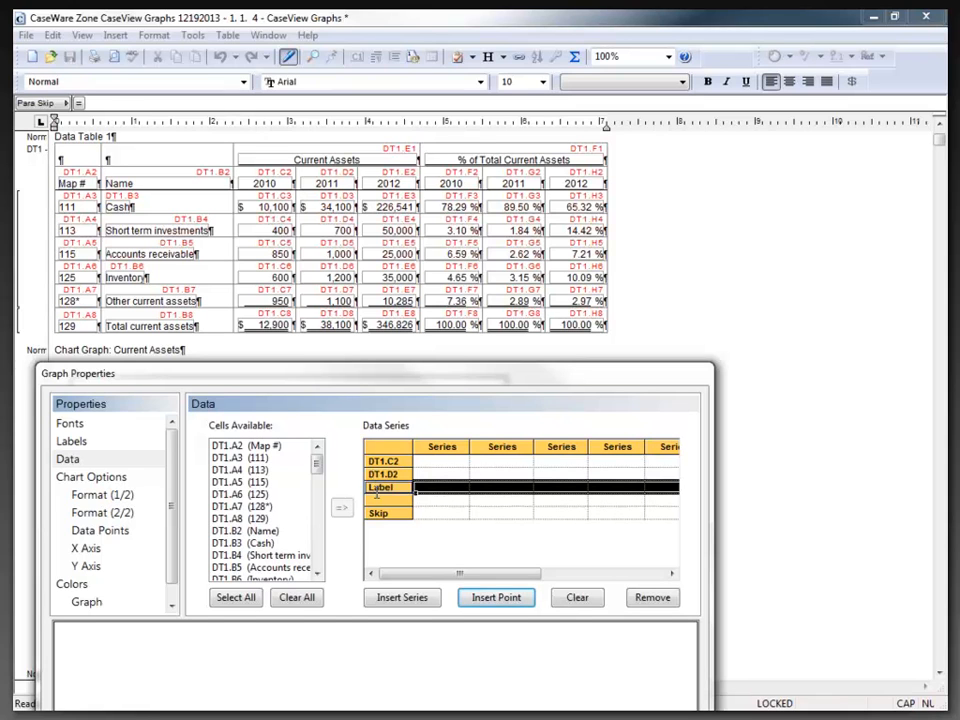
left_click(377, 487)
type("DT1.E2")
Name the first two data series with the account name cells DT1.B3 and DT1.B4.
left_click(439, 445)
left_click(440, 445)
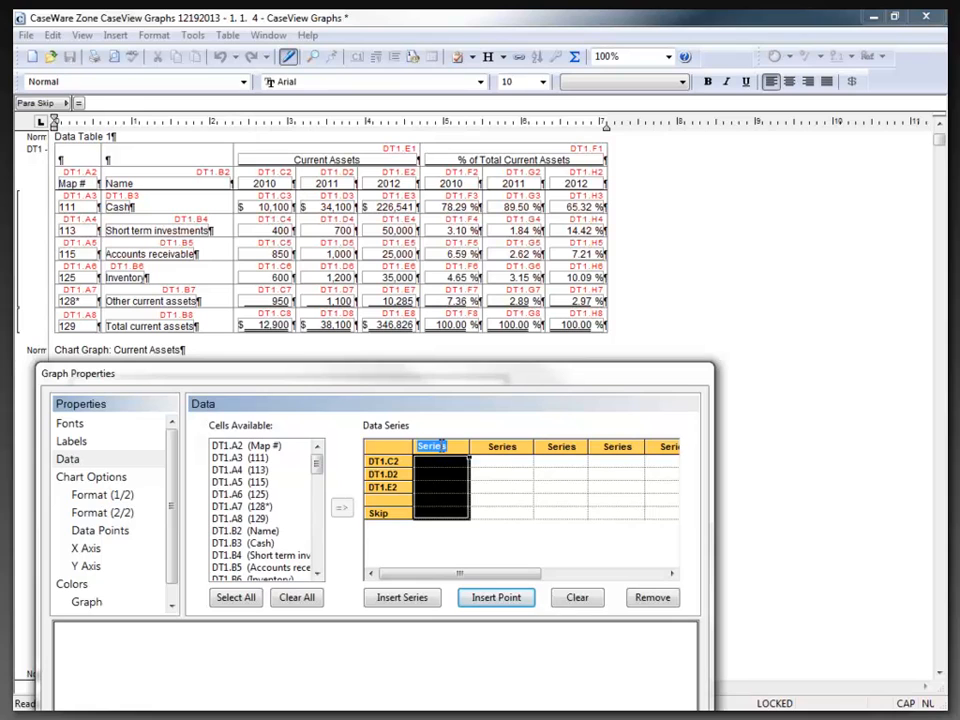
type("DT1.B3")
key("Tab")
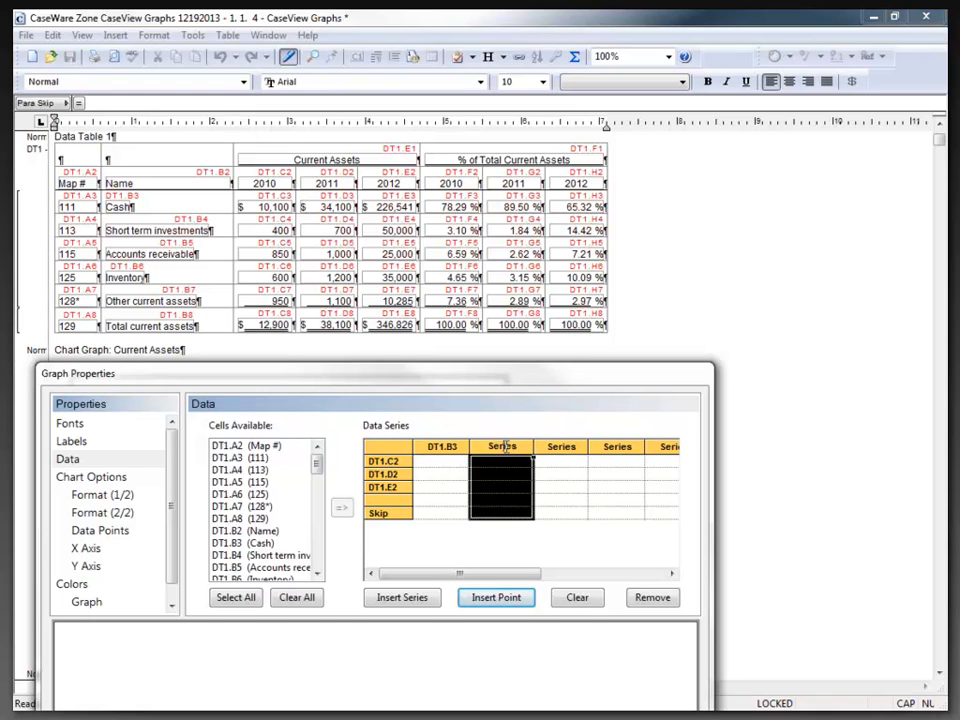
type("DT1.B4")
key("Tab")
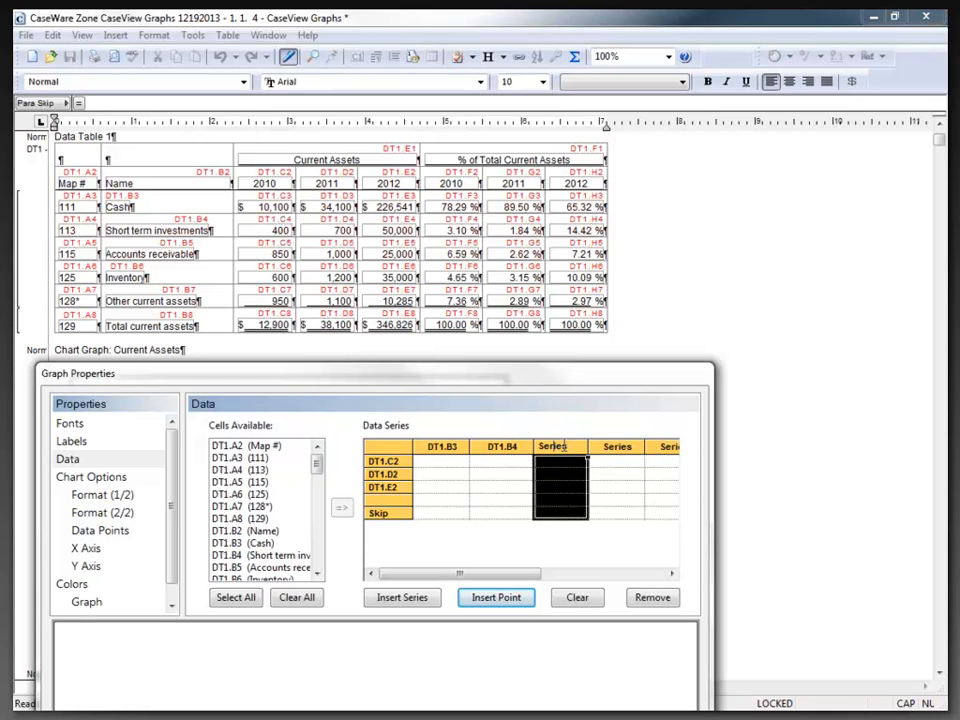
Name the third, fourth and fifth data series with the cells DT1.B5, DT1.B6 and DT1.B7.
double_click(563, 447)
type("DT1.B5")
double_click(619, 447)
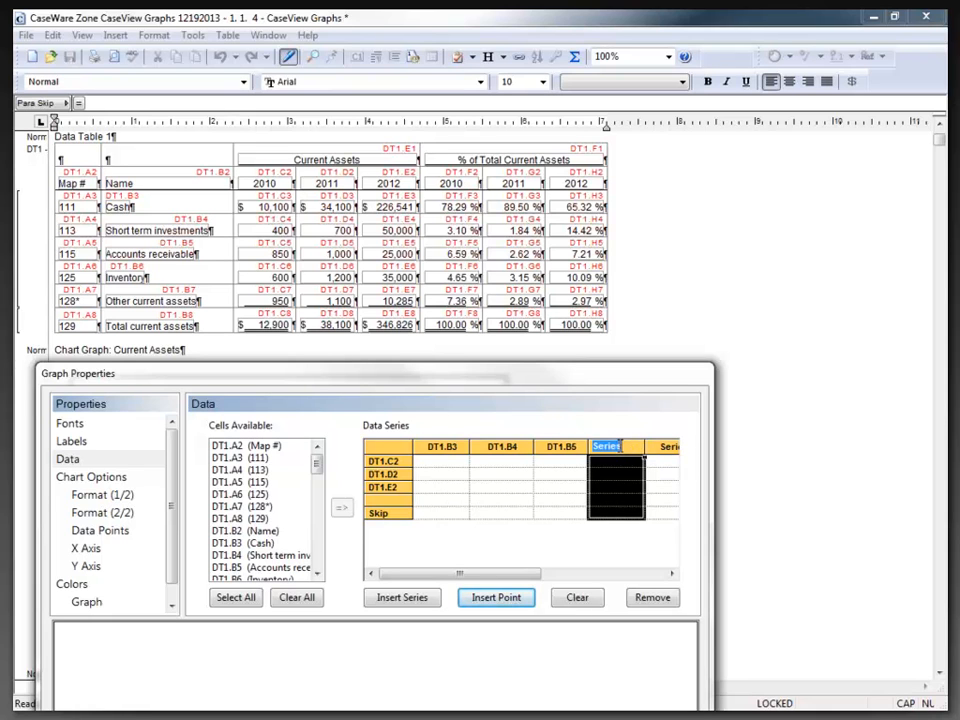
type("DT1.B6")
left_click(669, 447)
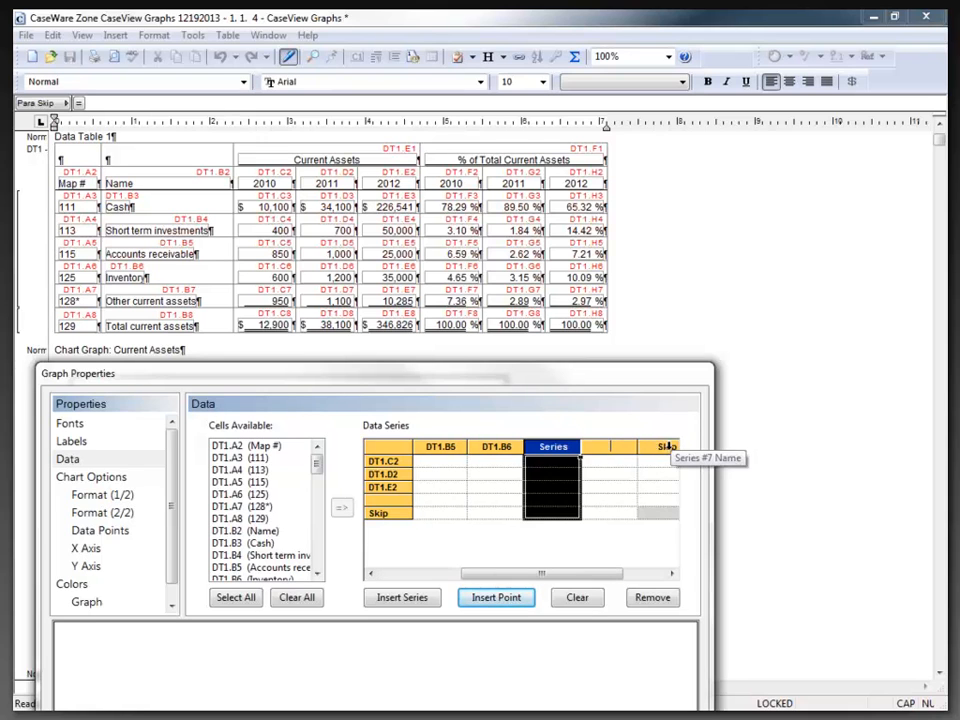
left_click(546, 444)
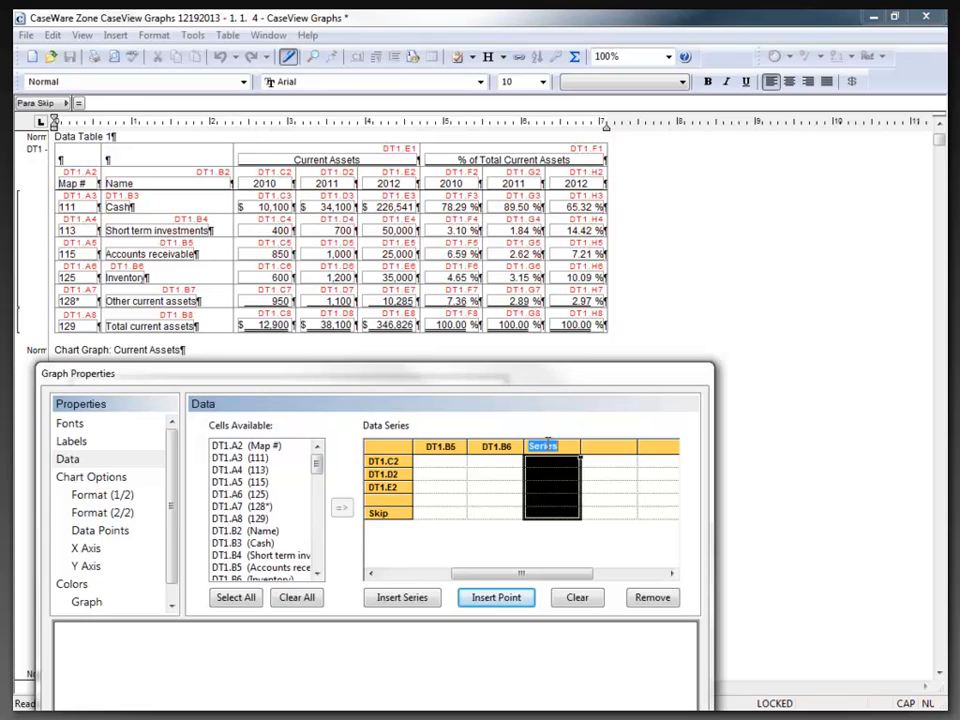
type("B7")
key("Return")
left_click(500, 463)
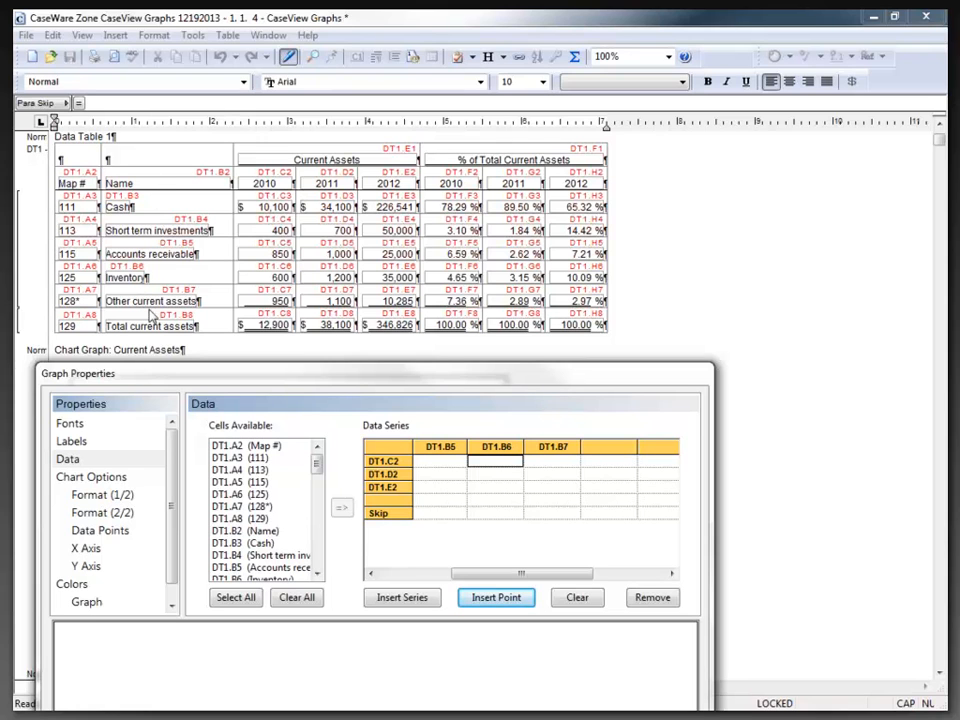
In the DT1.C2 data point, enter DT1.C3 for series DT1.B3 and DT1.C4 for series DT1.B4.
left_click_drag(517, 580, 590, 579)
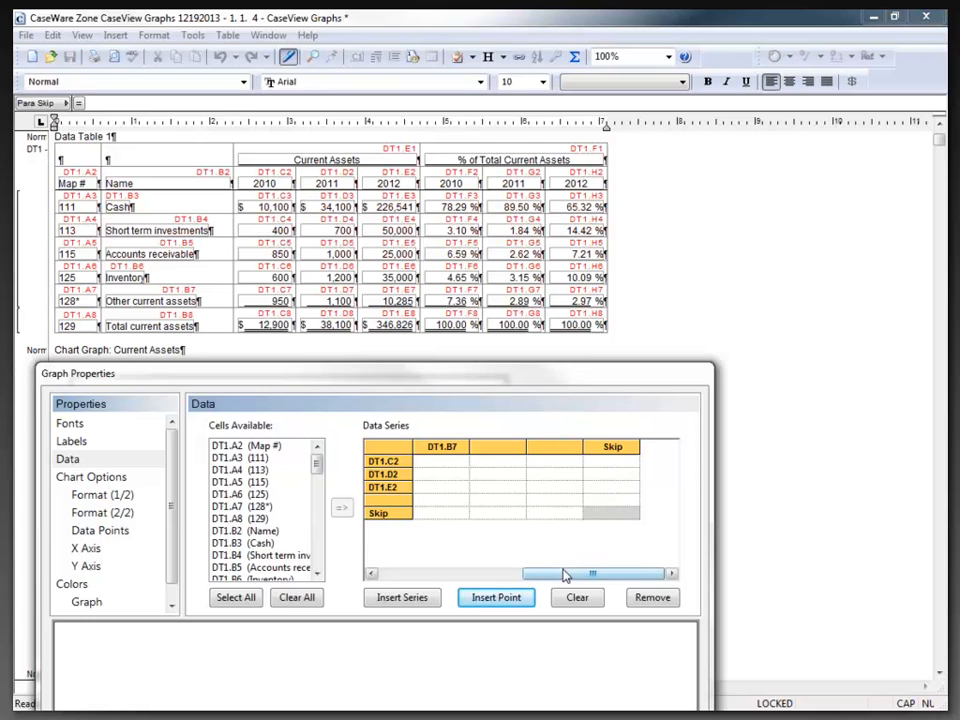
left_click_drag(564, 574, 418, 578)
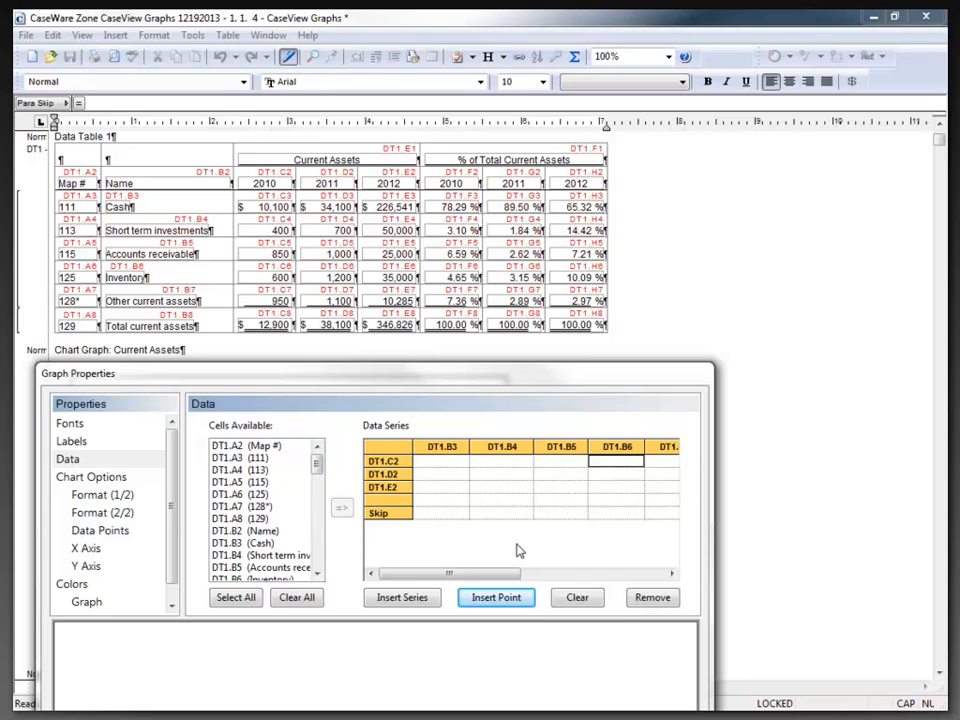
left_click(382, 461)
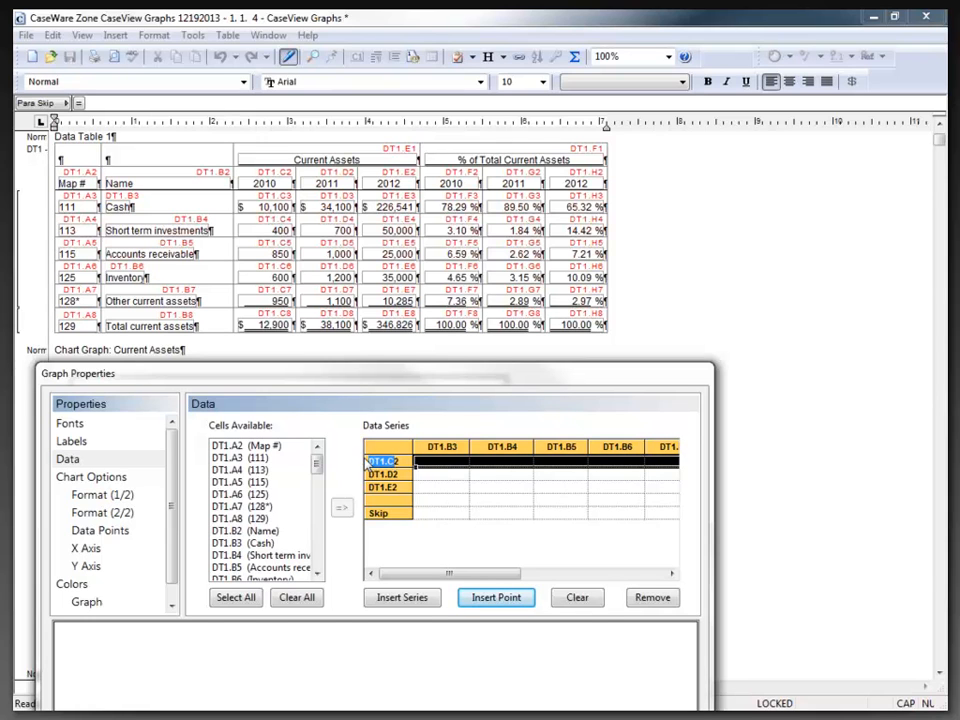
left_click(441, 464)
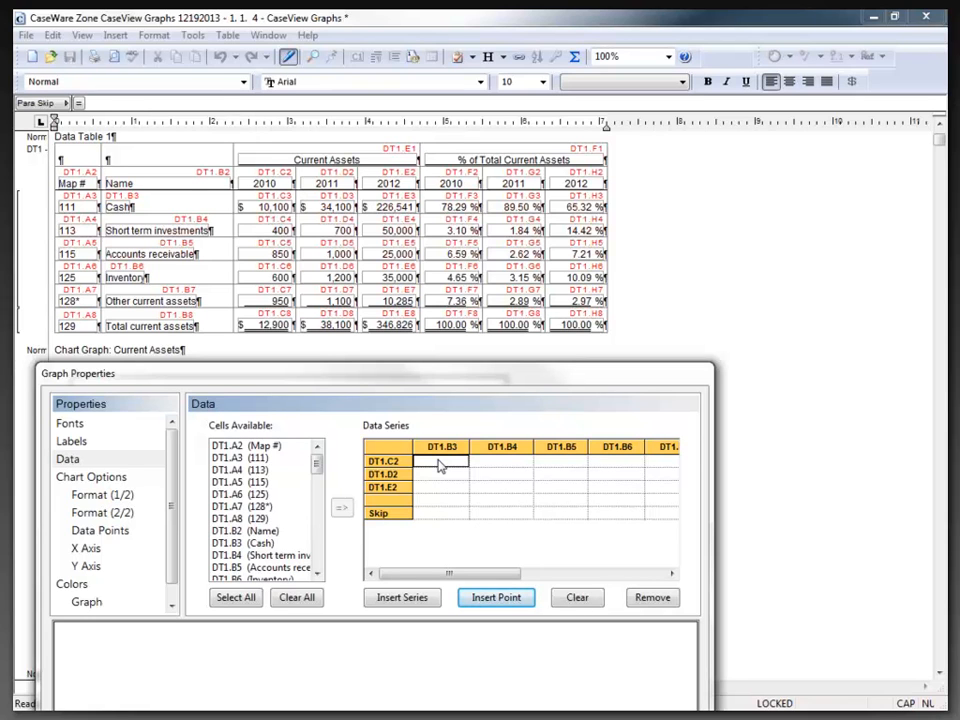
type("DT1.C")
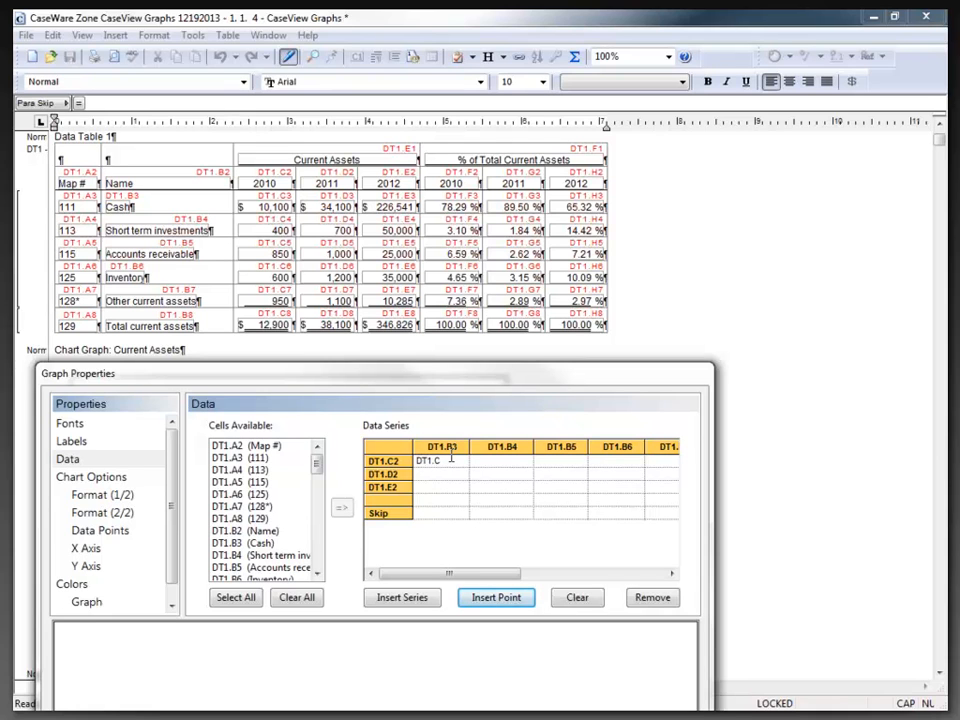
type("3")
left_click(500, 464)
type("DT1.C")
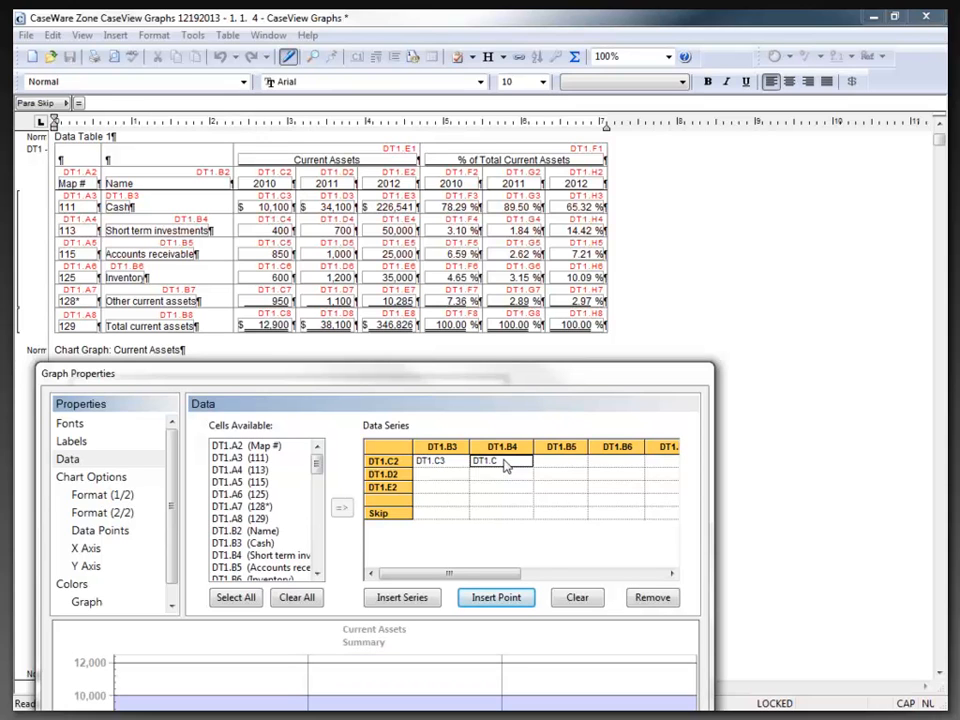
type("4")
Complete the DT1.C2 data point with DT1.C5, DT1.C6 and DT1.C7 for series DT1.B5, DT1.B6 and DT1.B7.
left_click(554, 463)
type("DT1.C5")
key("BackSpace")
key("BackSpace")
type("5")
left_click(622, 460)
type("DT1.C6")
left_click(667, 470)
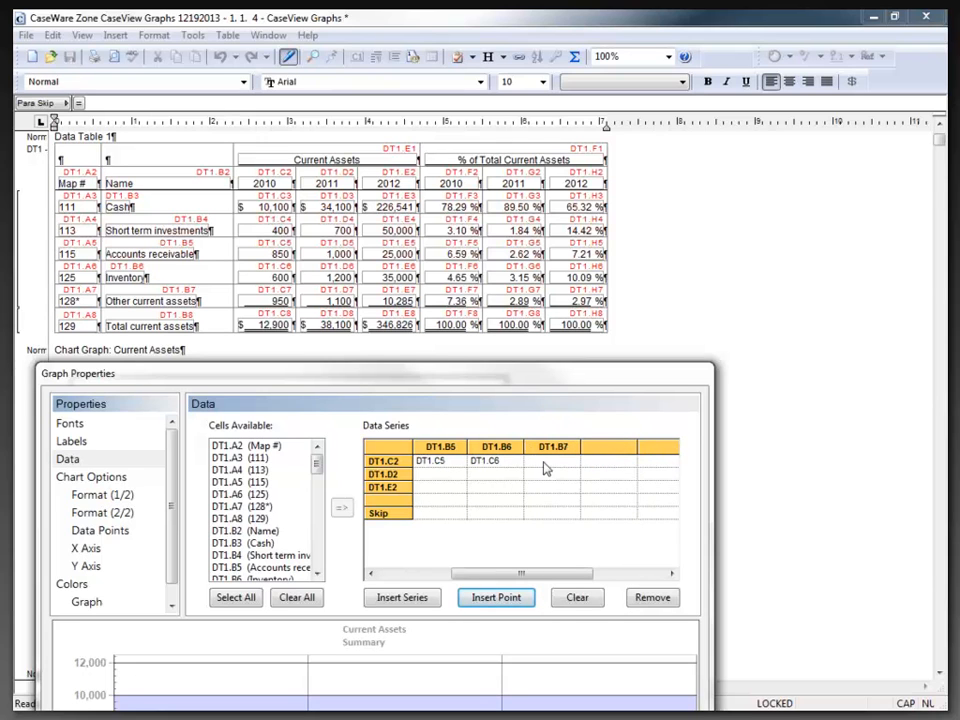
type("DT1.C7")
left_click_drag(497, 575, 383, 578)
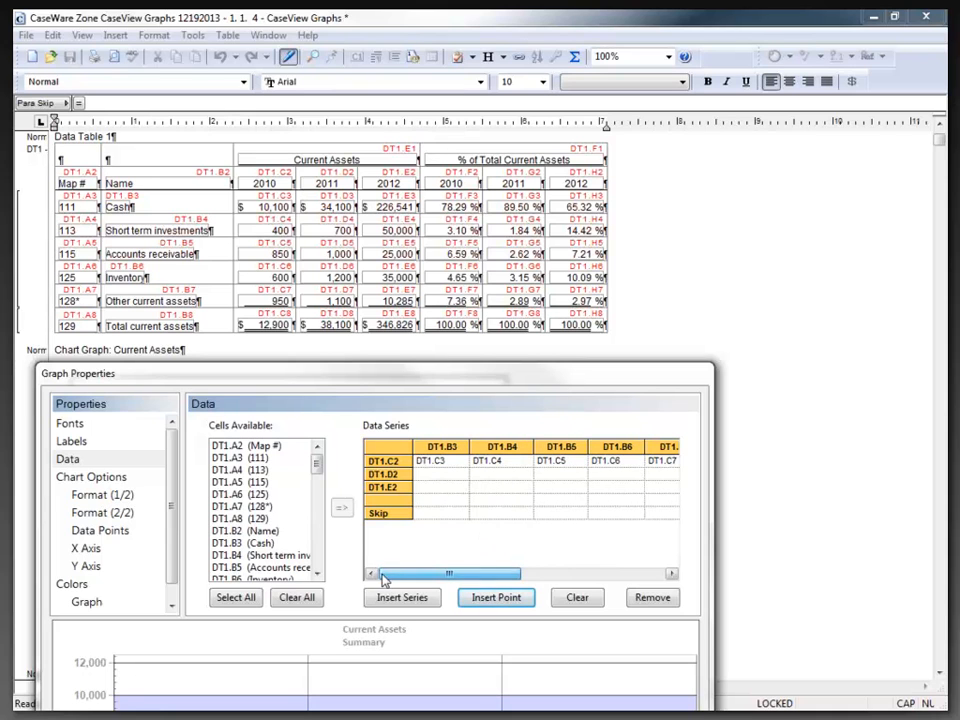
Add cell DT1.D3 (34,100) from the available cells to series DT1.B3, starting from the DT1.D2 data point.
left_click(432, 475)
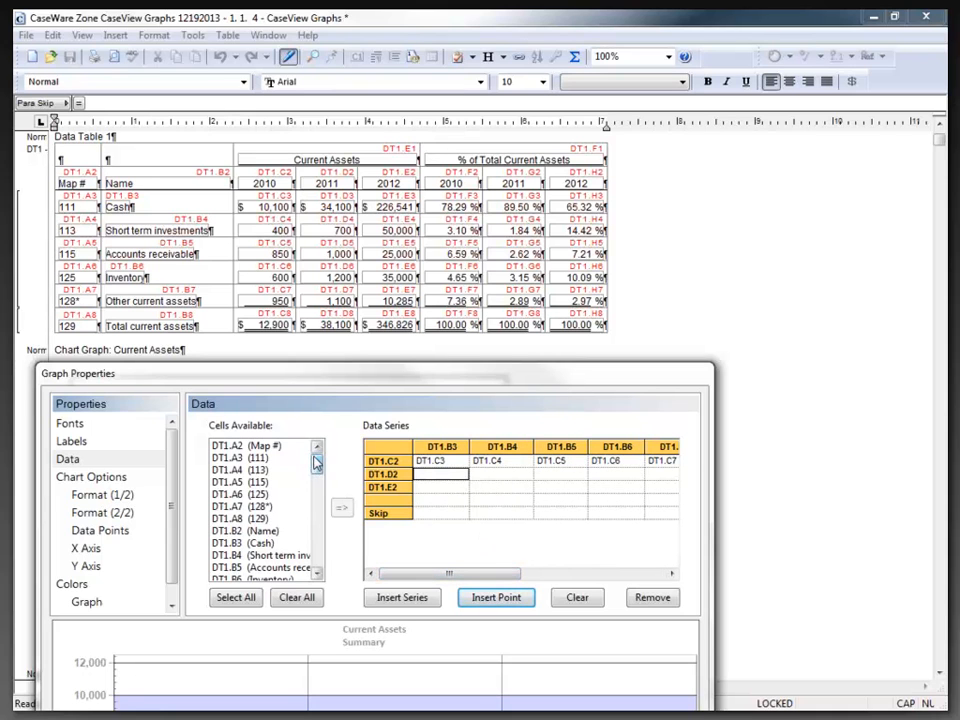
left_click_drag(316, 462, 317, 474)
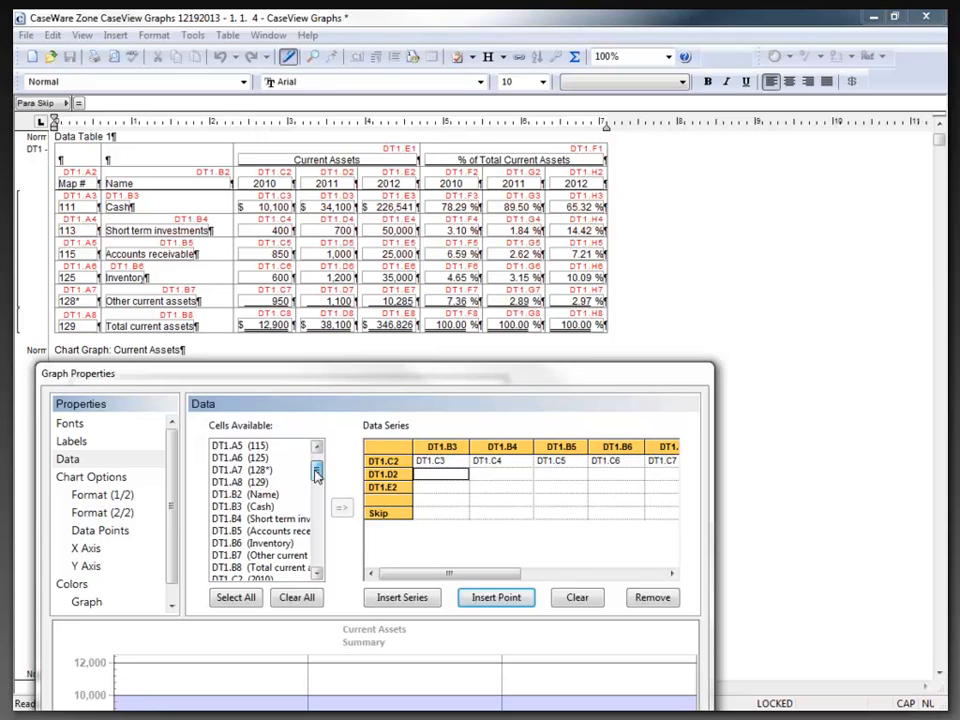
scroll(316, 475, "down", 1)
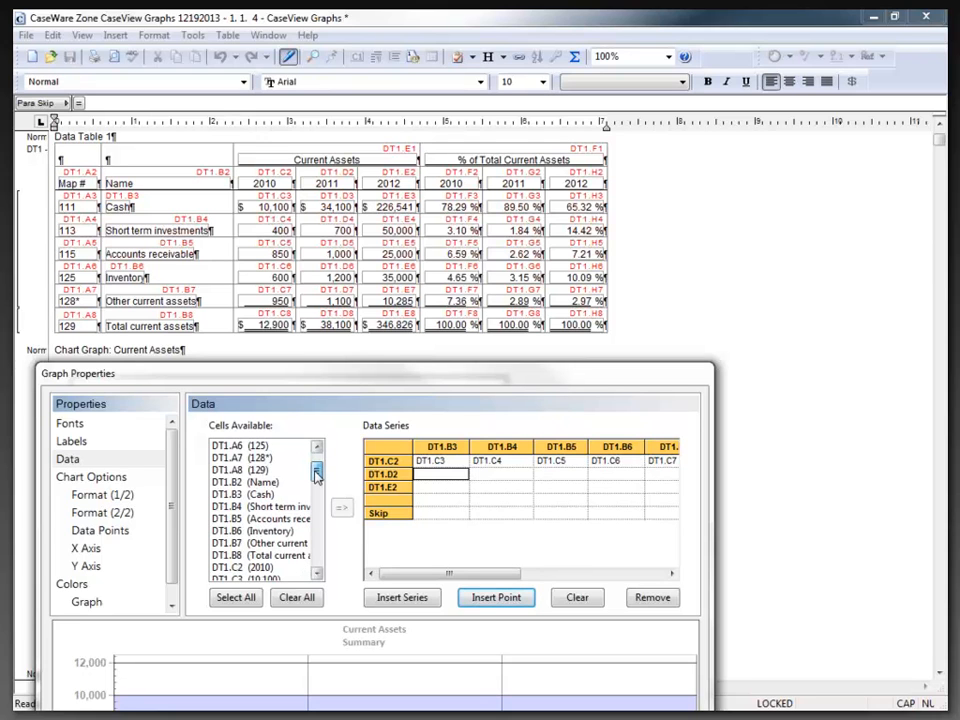
left_click_drag(316, 475, 313, 499)
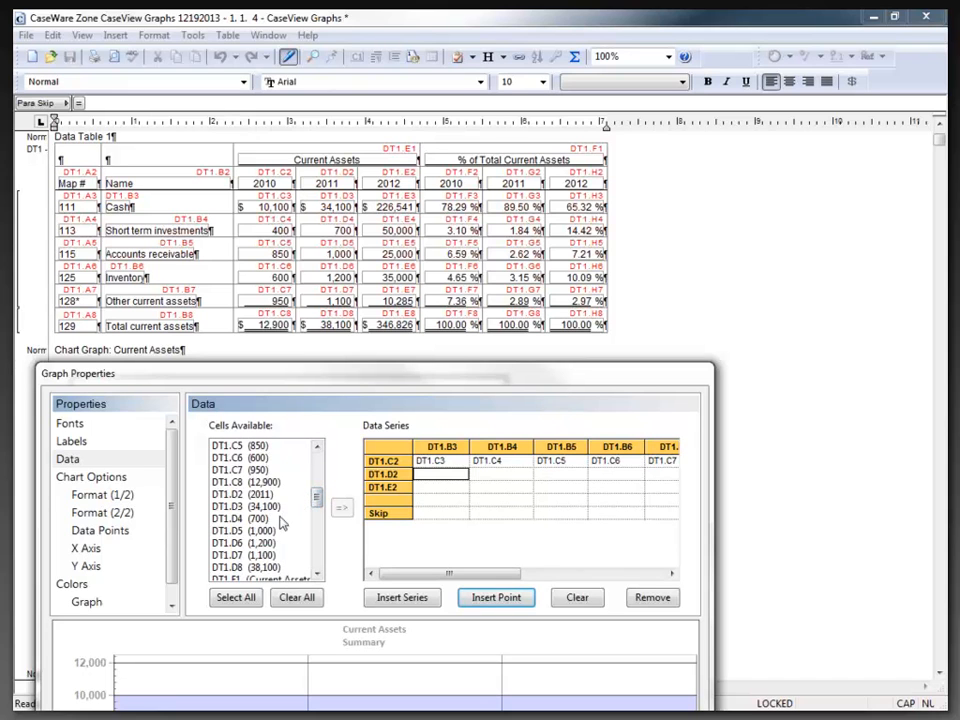
left_click(244, 507)
left_click(340, 508)
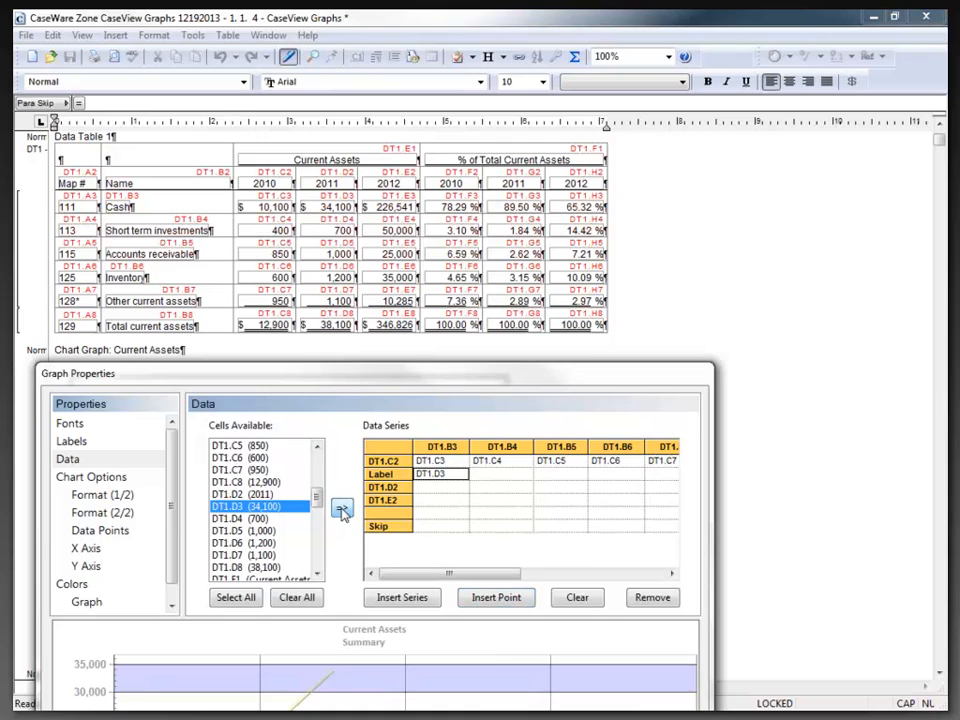
Delete the surplus data points between DT1.C2 and DT1.D2, leaving DT1.D3 in the DT1.D2 data point.
left_click(402, 474)
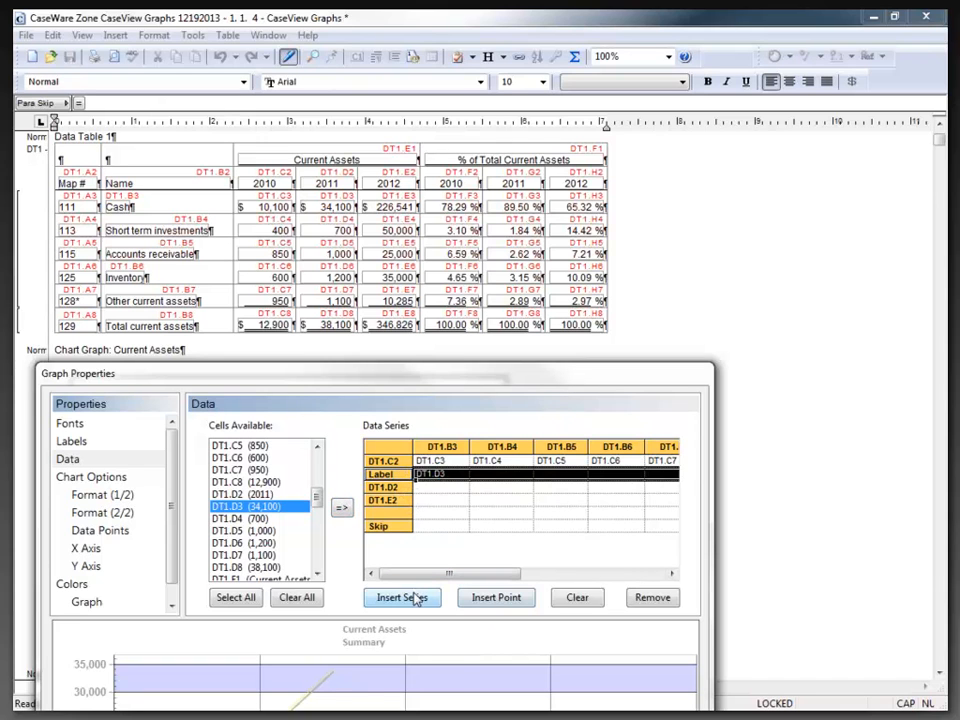
left_click(486, 600)
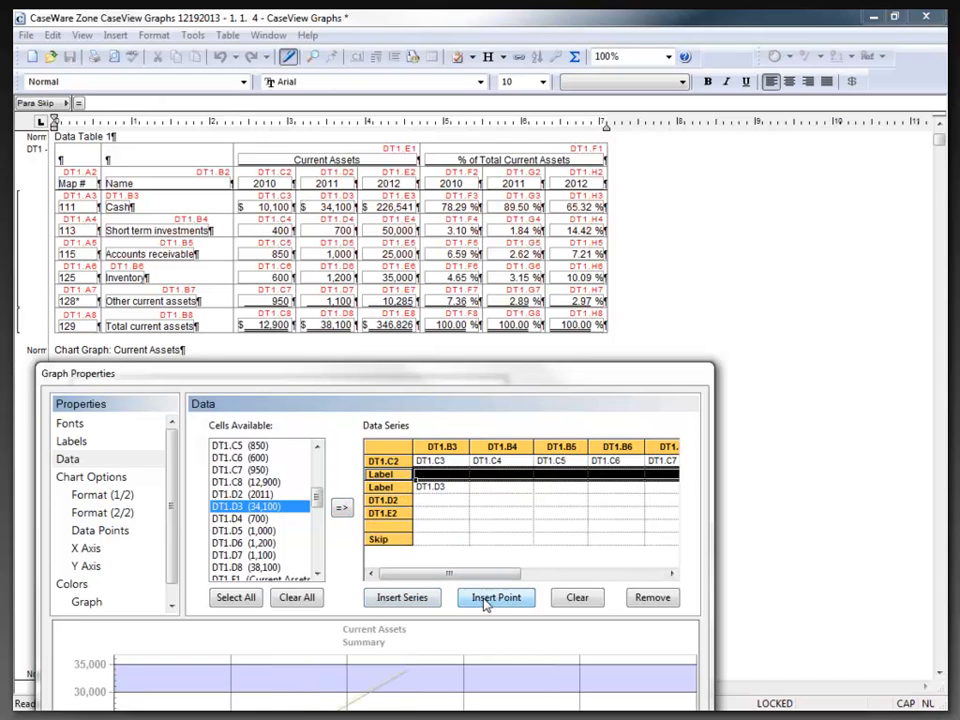
left_click(576, 598)
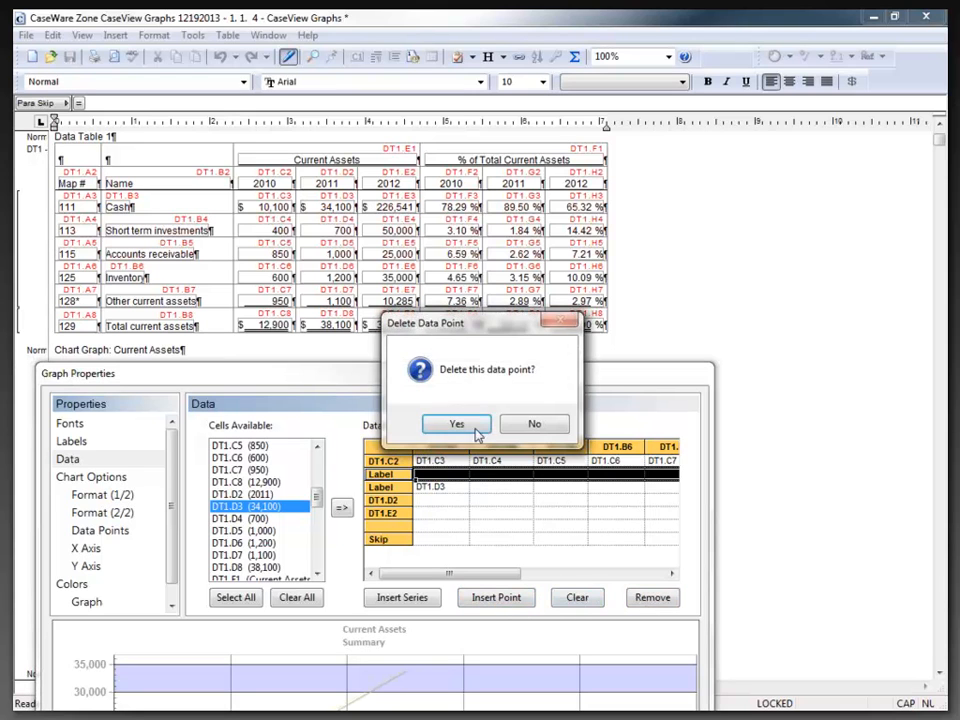
left_click(472, 421)
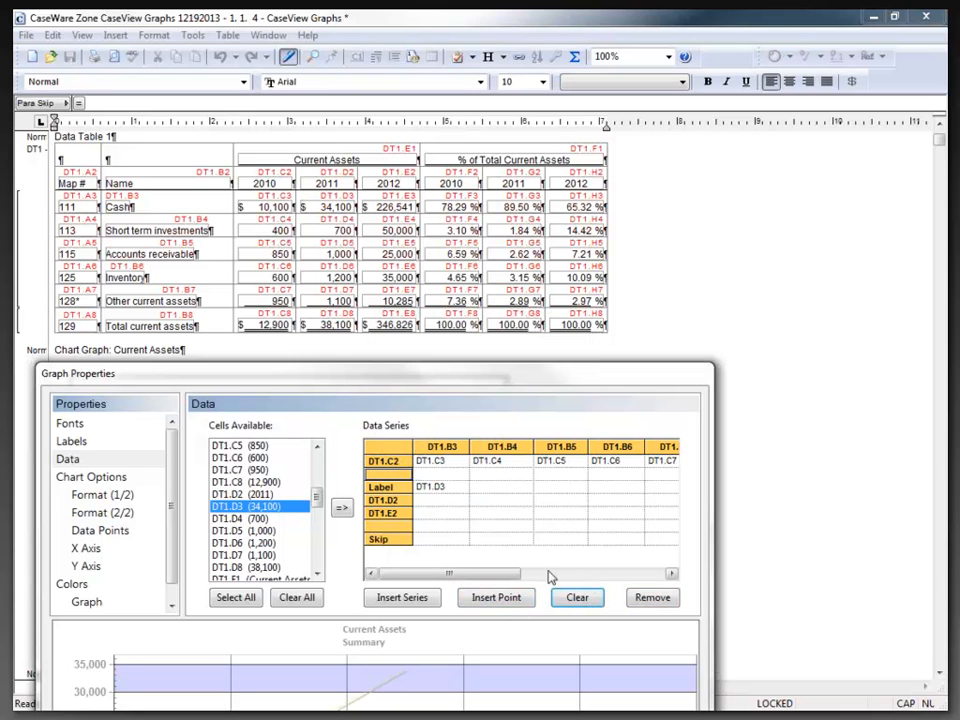
left_click(645, 598)
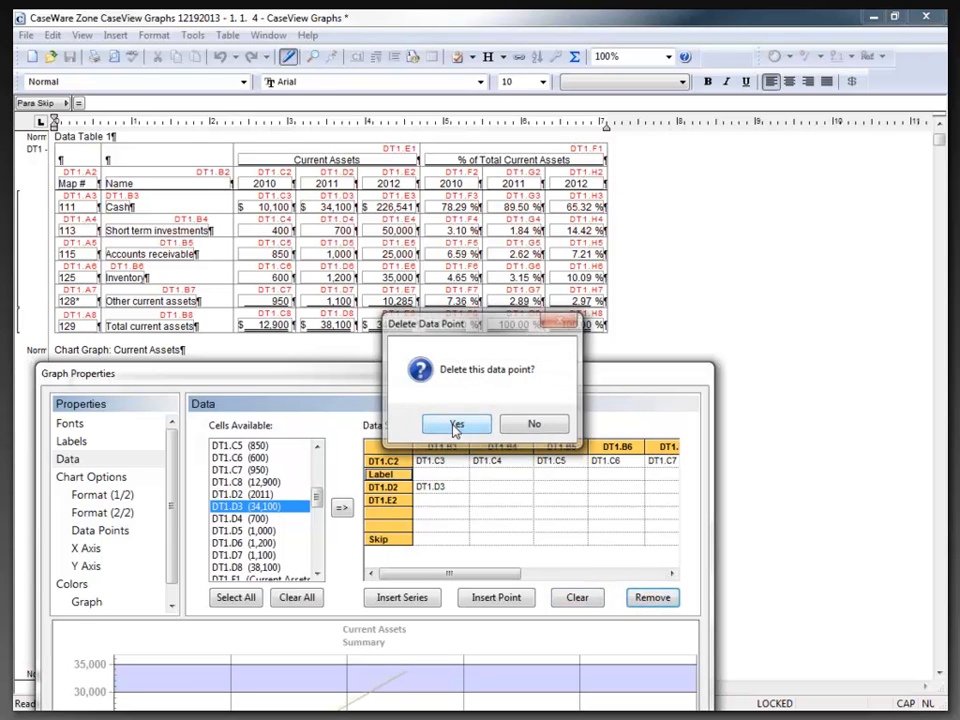
left_click(457, 421)
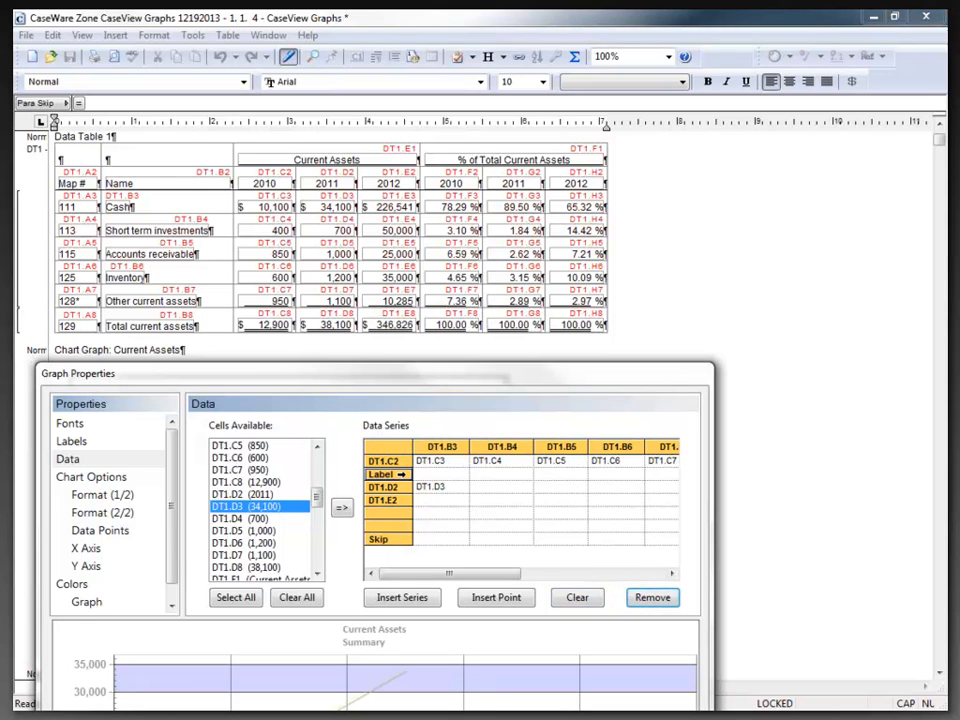
left_click(647, 600)
left_click(457, 425)
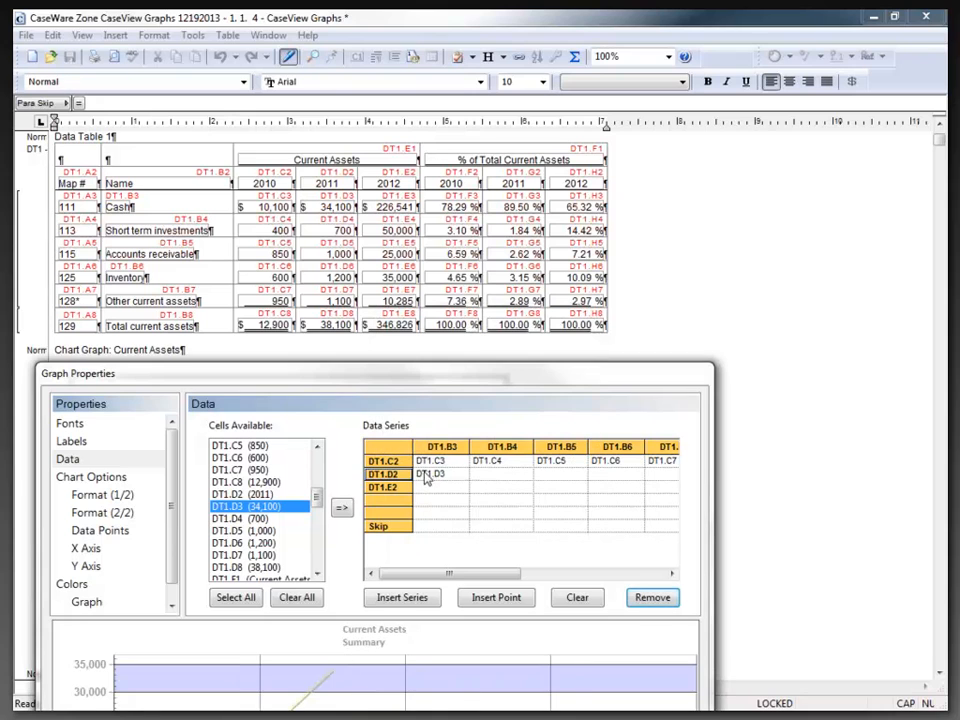
Complete the DT1.D2 data point with dt1.d4, dt1.d5, dt1.d6 and dt1.d7 for series DT1.B4 through DT1.B7.
left_click(496, 475)
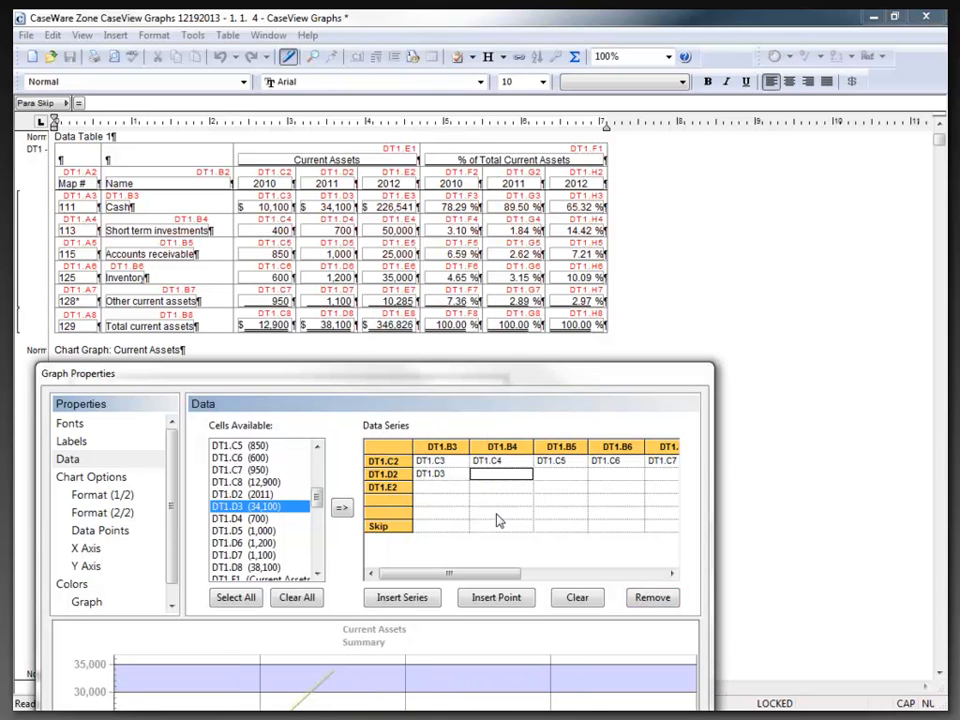
type("dt1.d4")
left_click(515, 475)
type("4")
left_click(570, 477)
type("dt1.d")
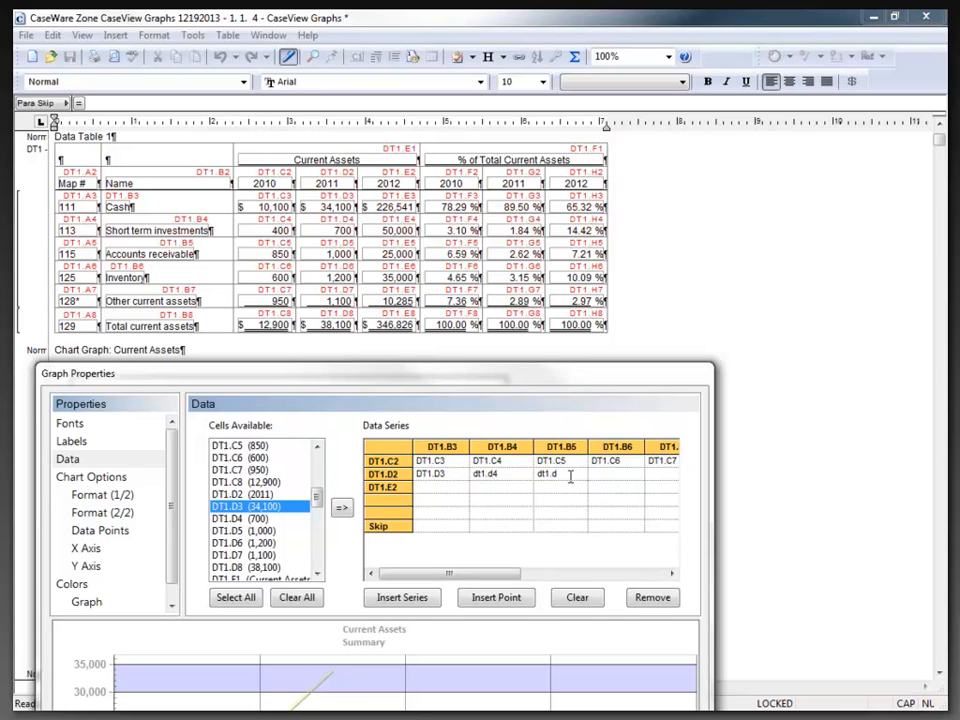
type("5")
left_click(607, 477)
type("dt1.d6")
left_click(655, 478)
type("dt1.d7")
Enter DT1.E3 for series DT1.B3 in the DT1.E2 data point.
left_click(445, 488)
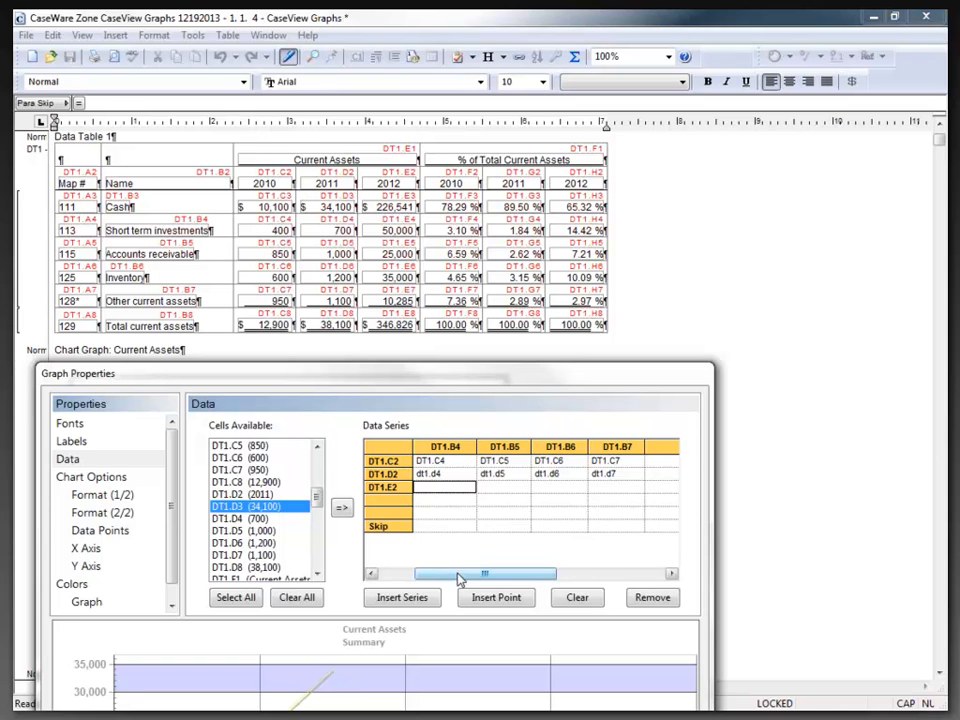
left_click_drag(459, 578, 381, 574)
left_click(430, 494)
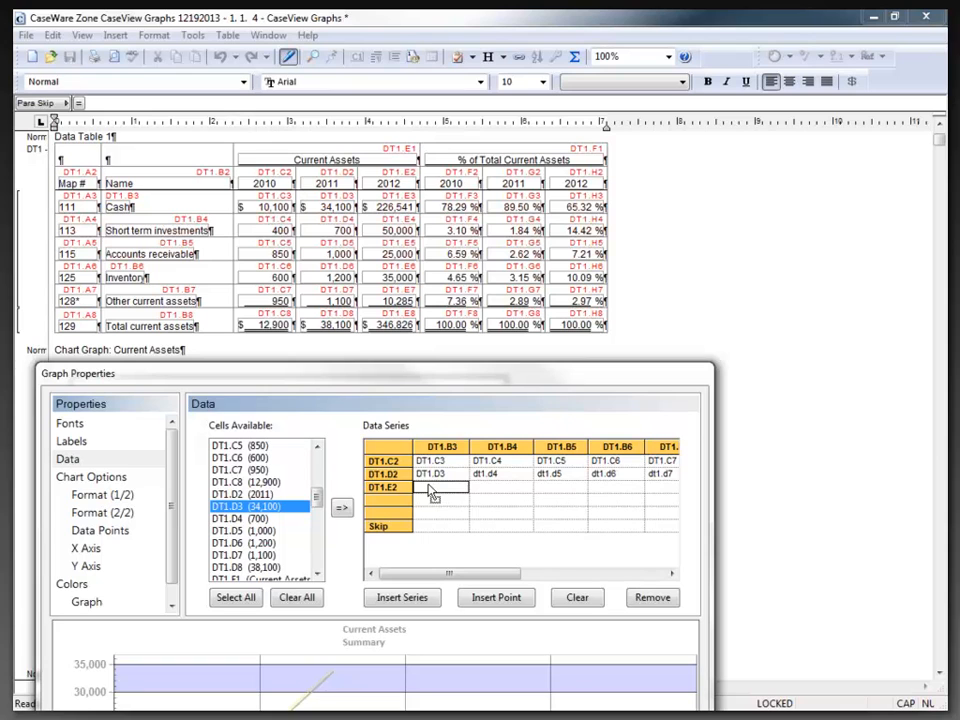
type("DT1.E")
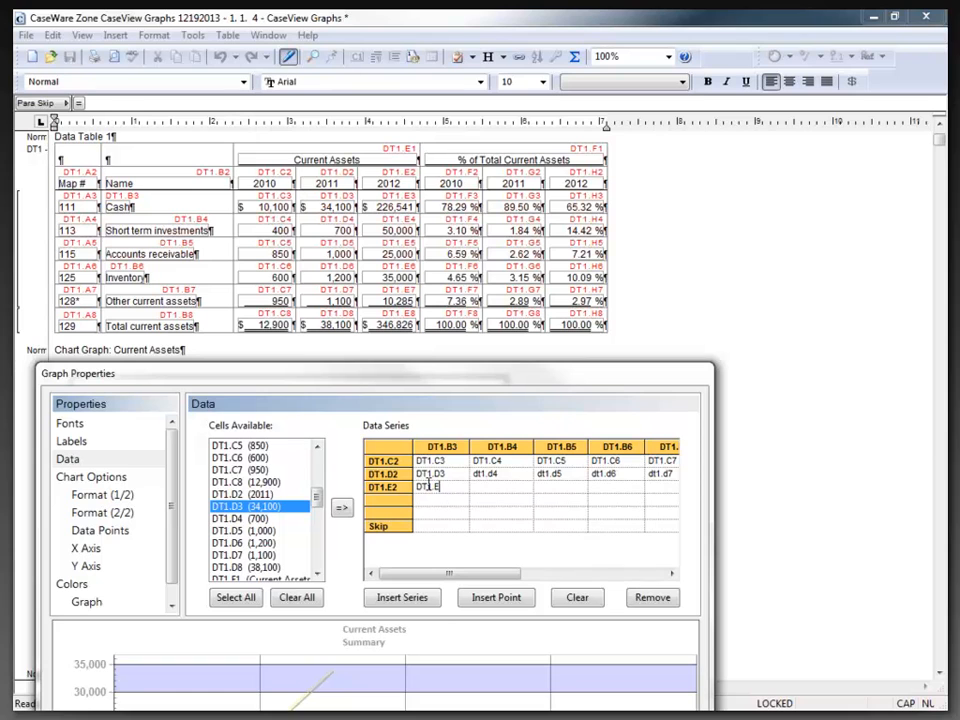
double_click(429, 485)
key("Right")
type("3")
key("Return")
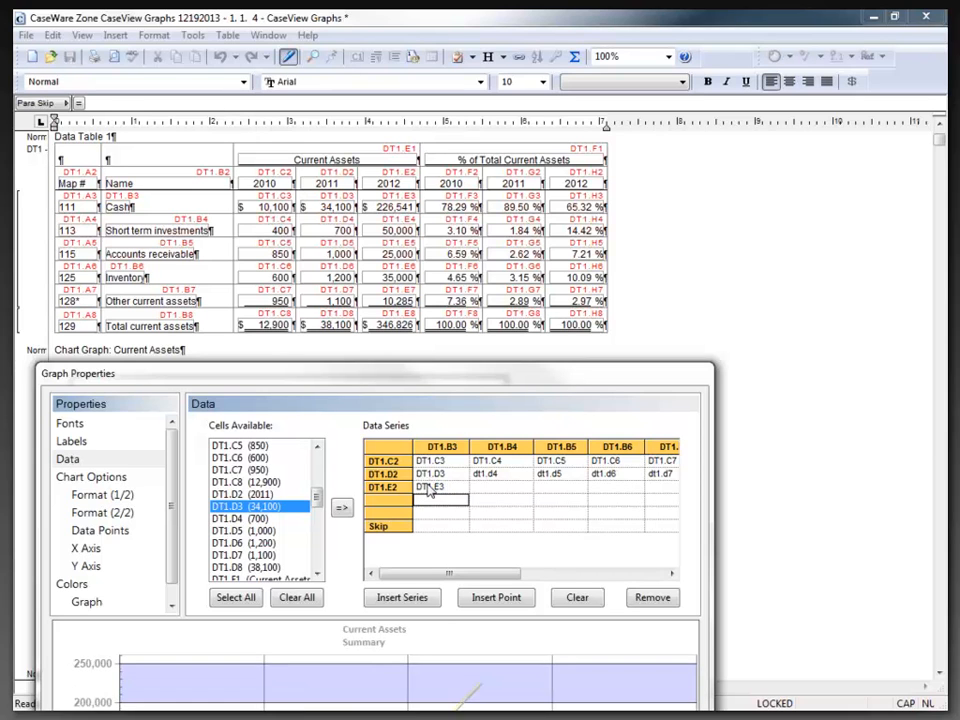
Complete the DT1.E2 data point with DT1.E4, DT1.E5, DT1.E6 and DT1.E7 for series DT1.B4 through DT1.B7.
left_click(500, 488)
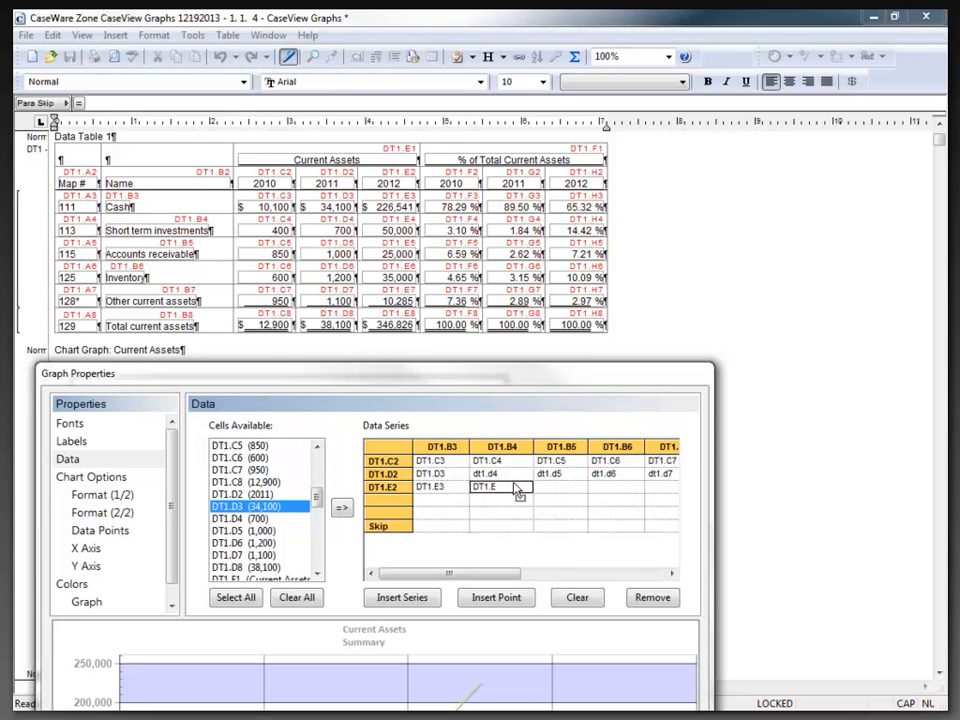
type("DT1.E4")
left_click(551, 488)
type("DT1.E5")
left_click(599, 488)
type("DT1.E6")
left_click(658, 491)
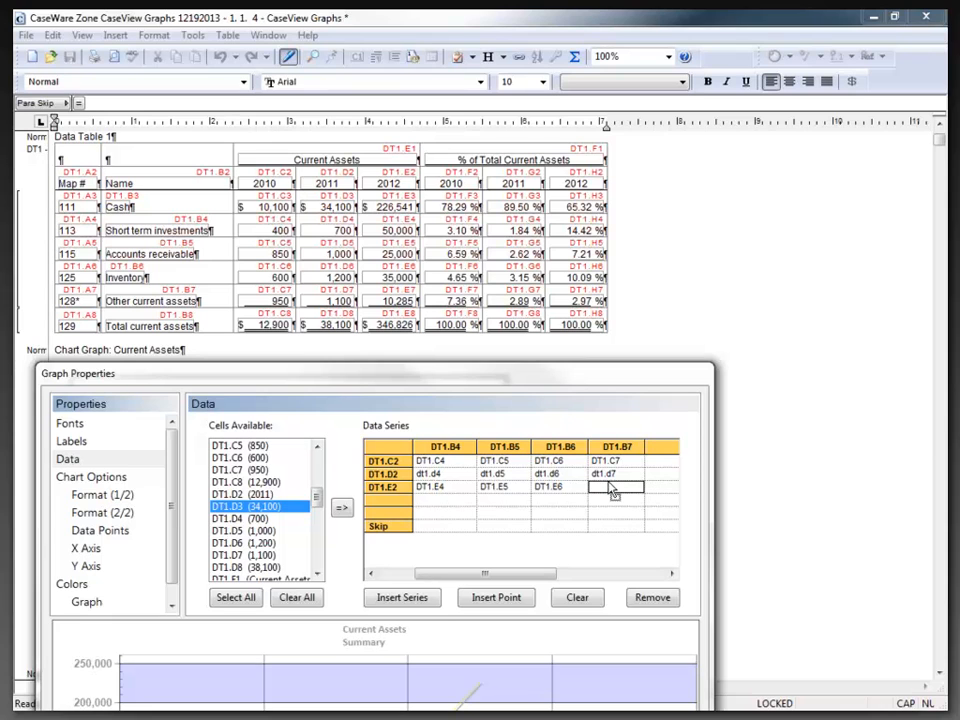
type("DT1.E7")
Delete the empty fourth data point below DT1.E2 from the data series.
left_click_drag(524, 384, 591, 115)
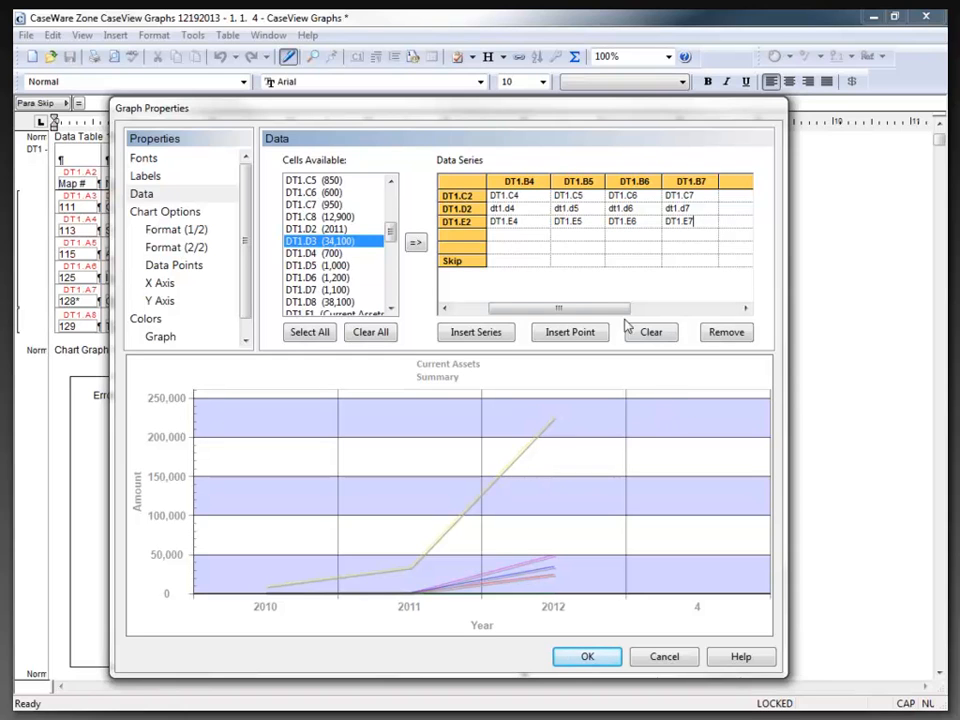
left_click(463, 240)
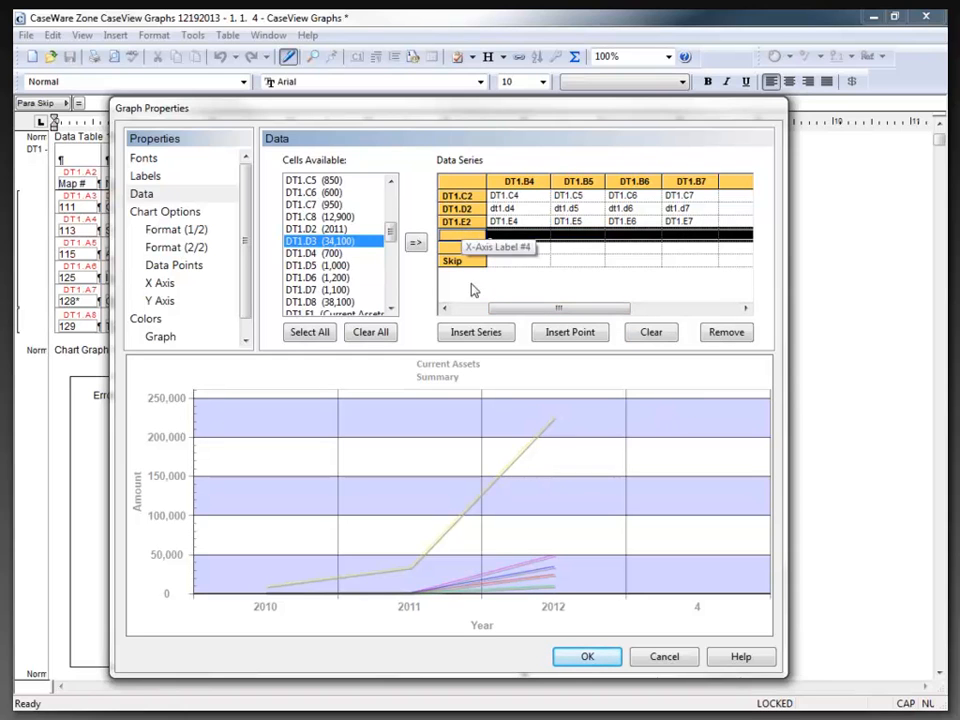
left_click(720, 339)
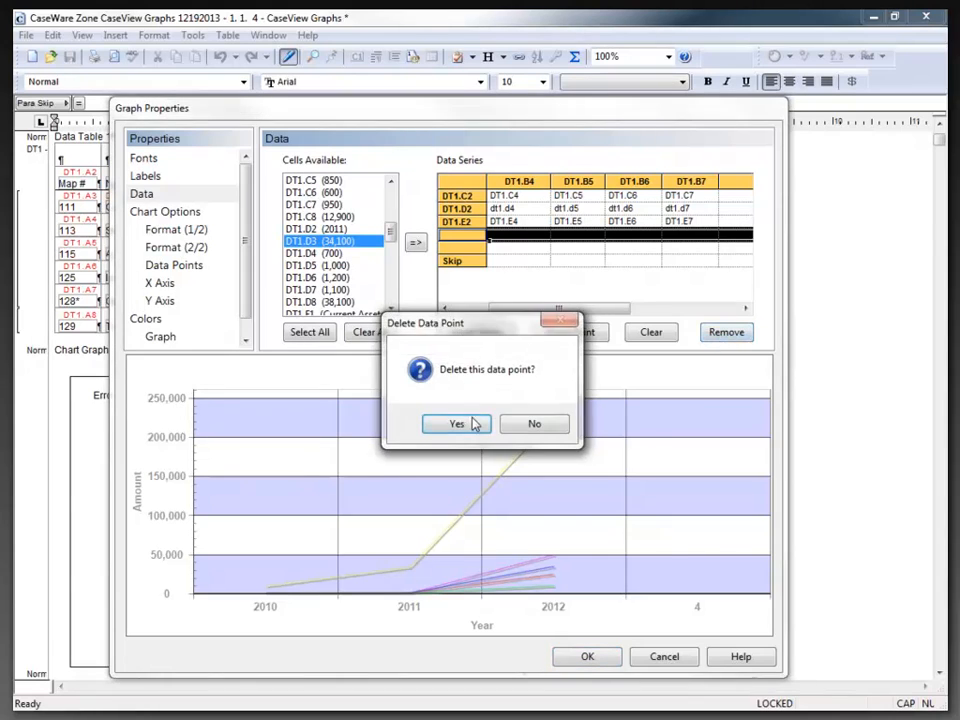
left_click(463, 423)
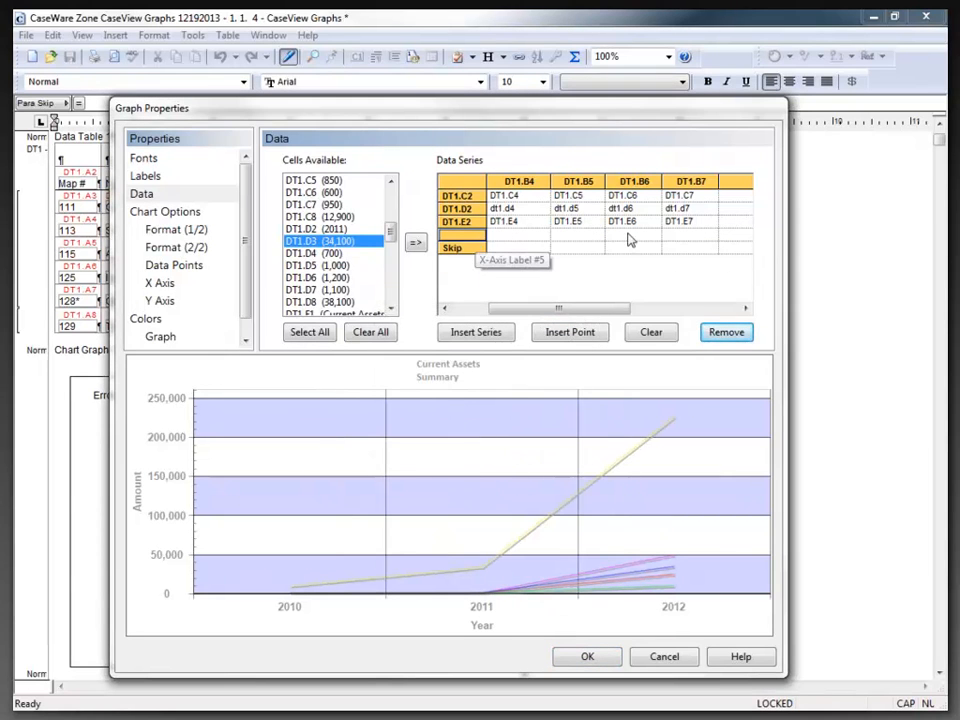
left_click_drag(591, 312, 495, 307)
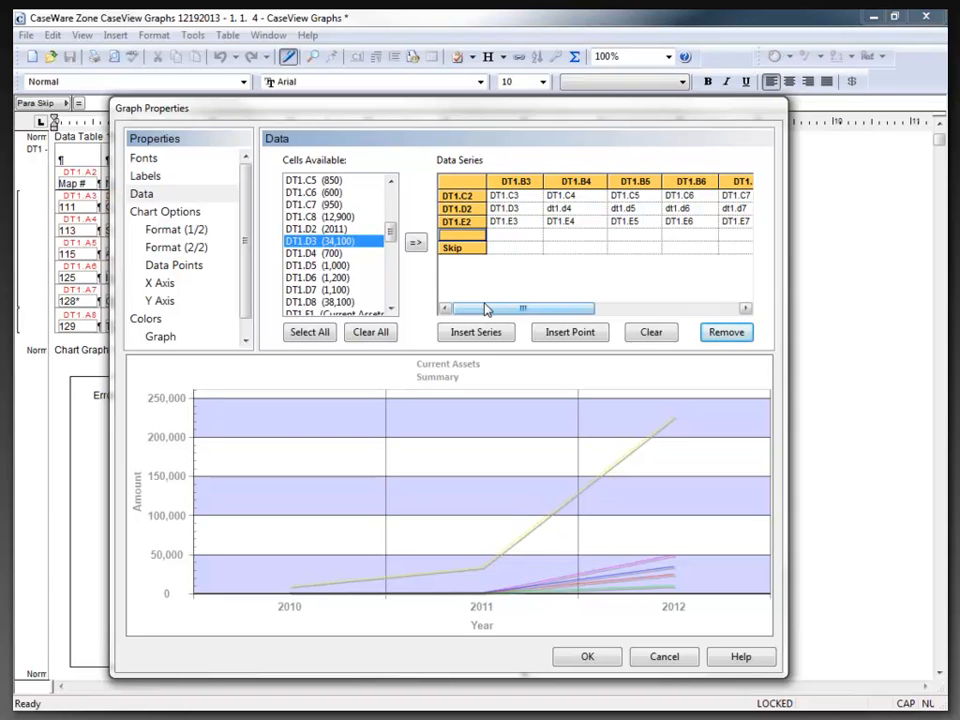
Set the graph width to 7.1 inches and turn off the New Look option in the chart format.
left_click(169, 232)
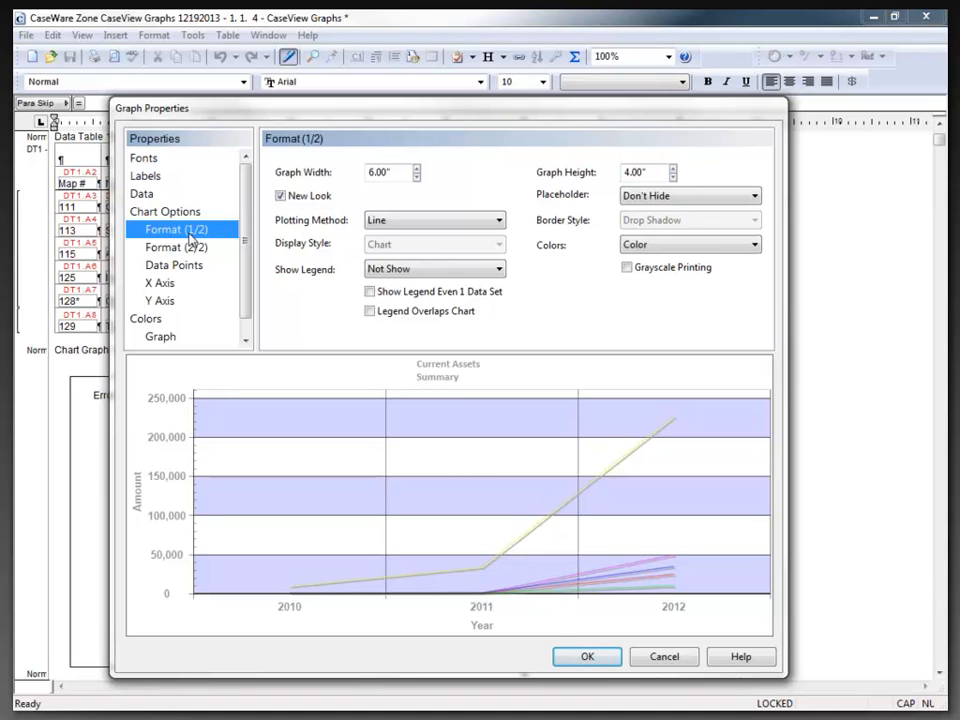
left_click_drag(394, 171, 320, 165)
type("7.1")
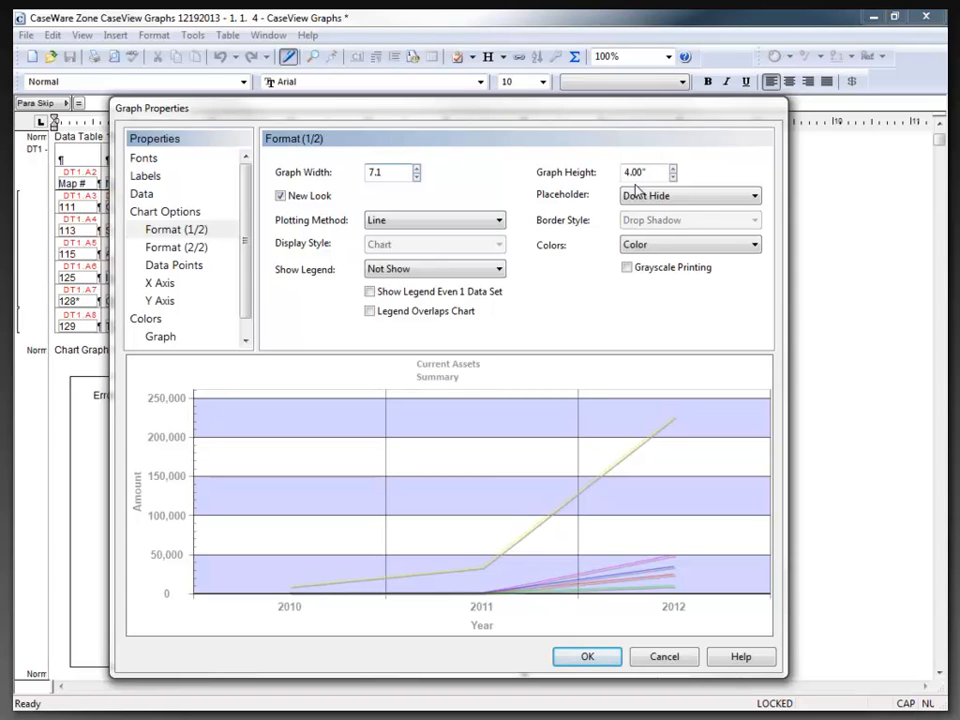
left_click(281, 196)
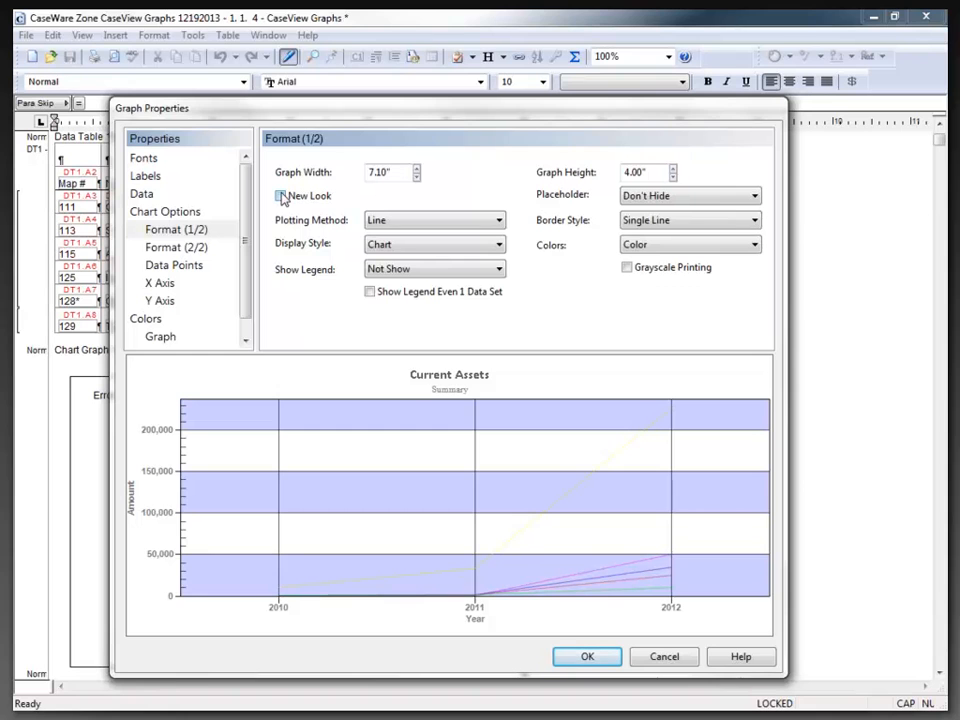
left_click(281, 196)
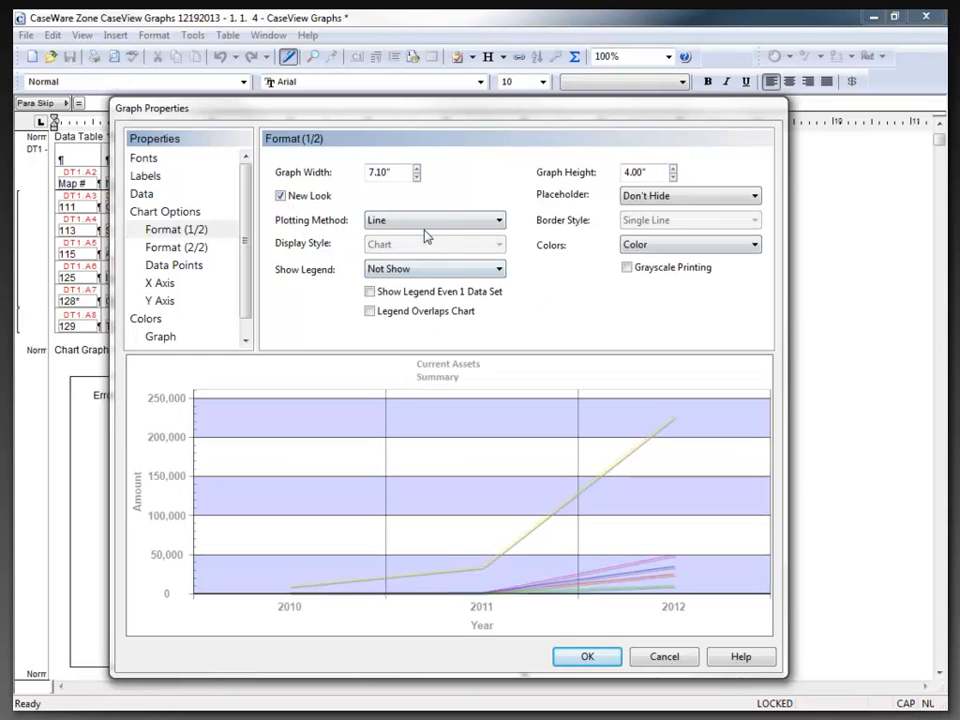
left_click(281, 196)
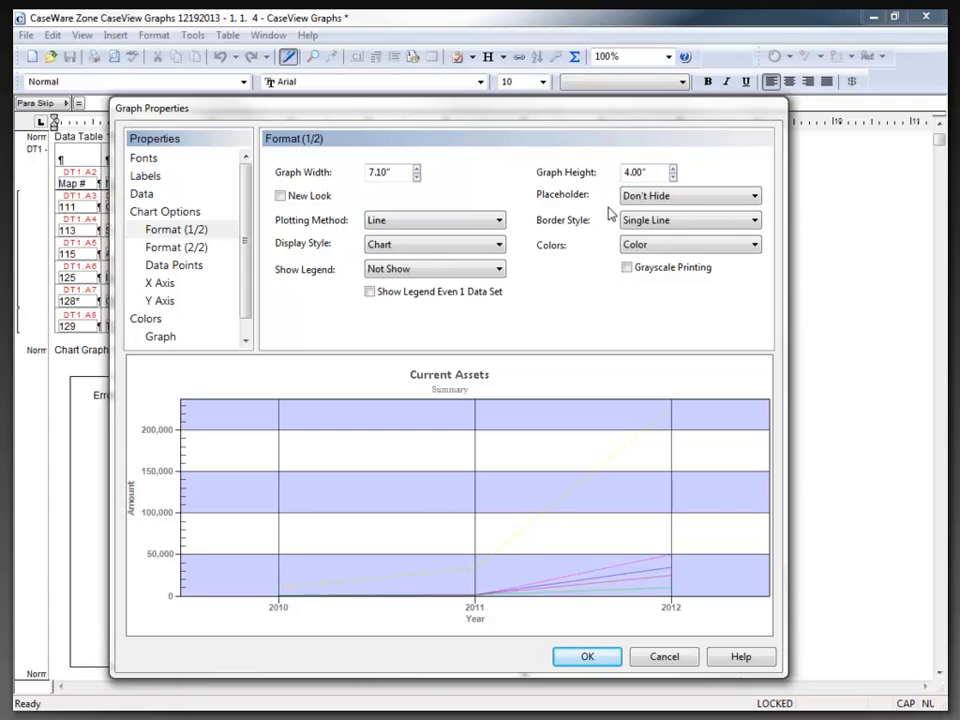
Keep the placeholder on Don't Hide and set the plotting method to Area, Stacked.
left_click(671, 199)
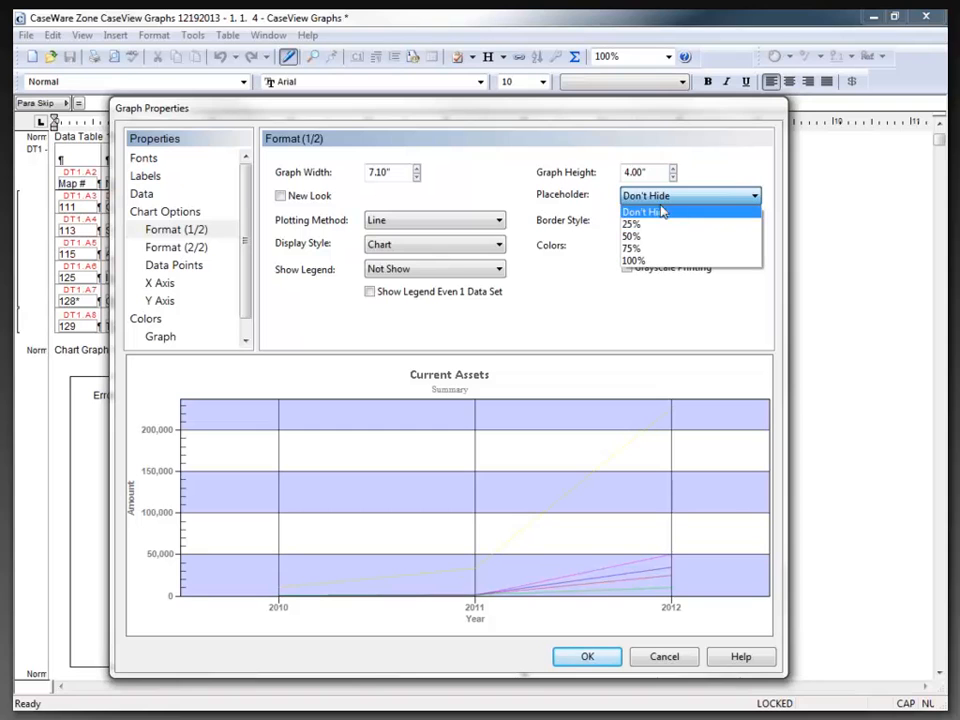
left_click(688, 211)
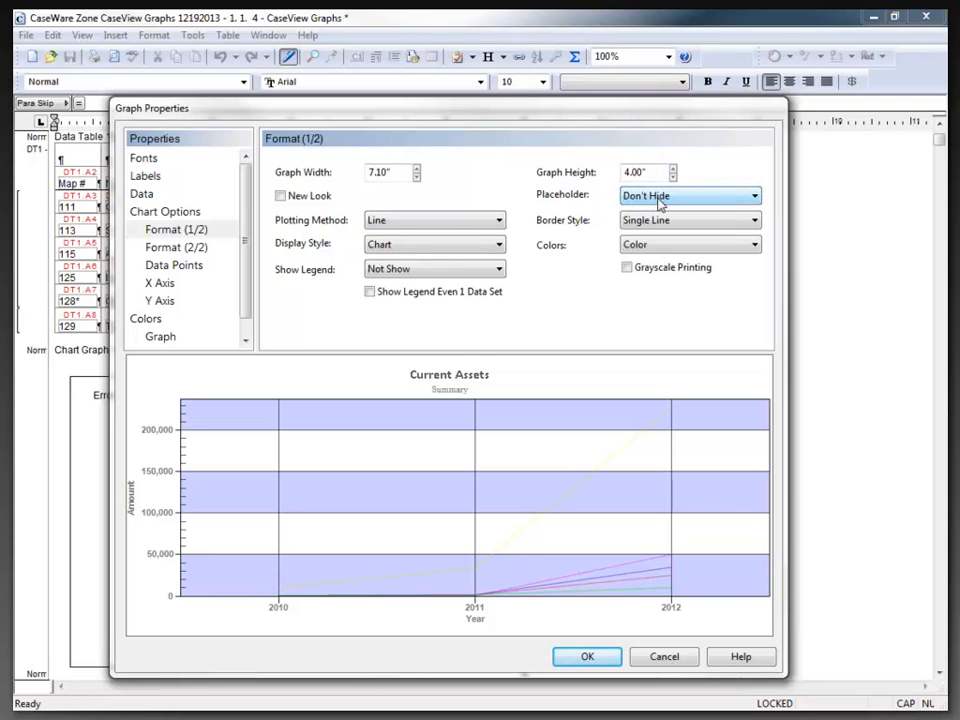
left_click(488, 229)
left_click(490, 229)
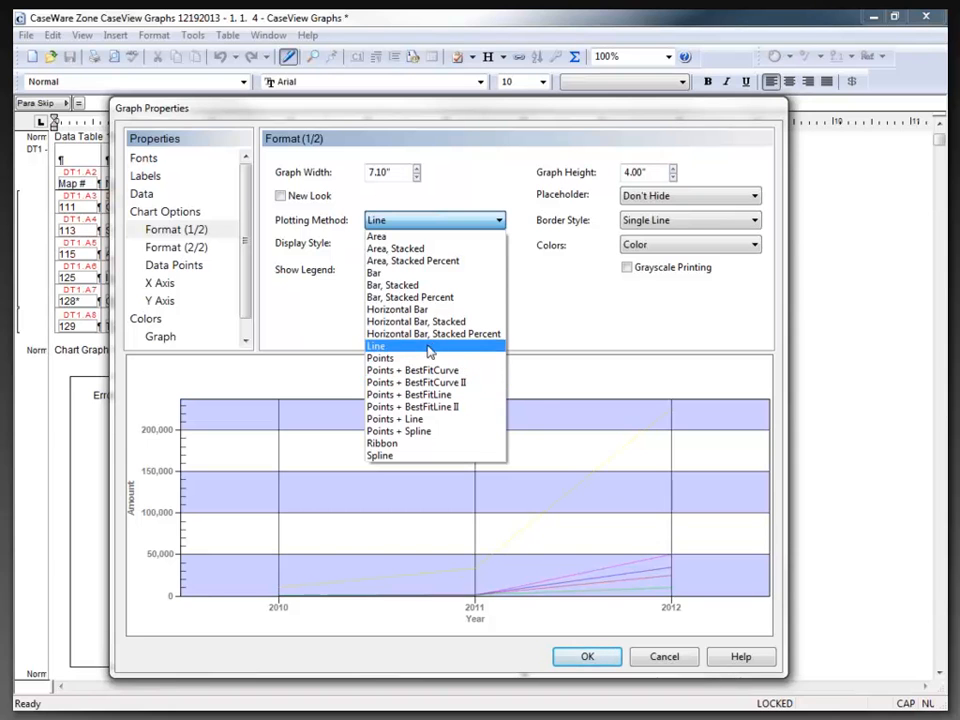
left_click(403, 250)
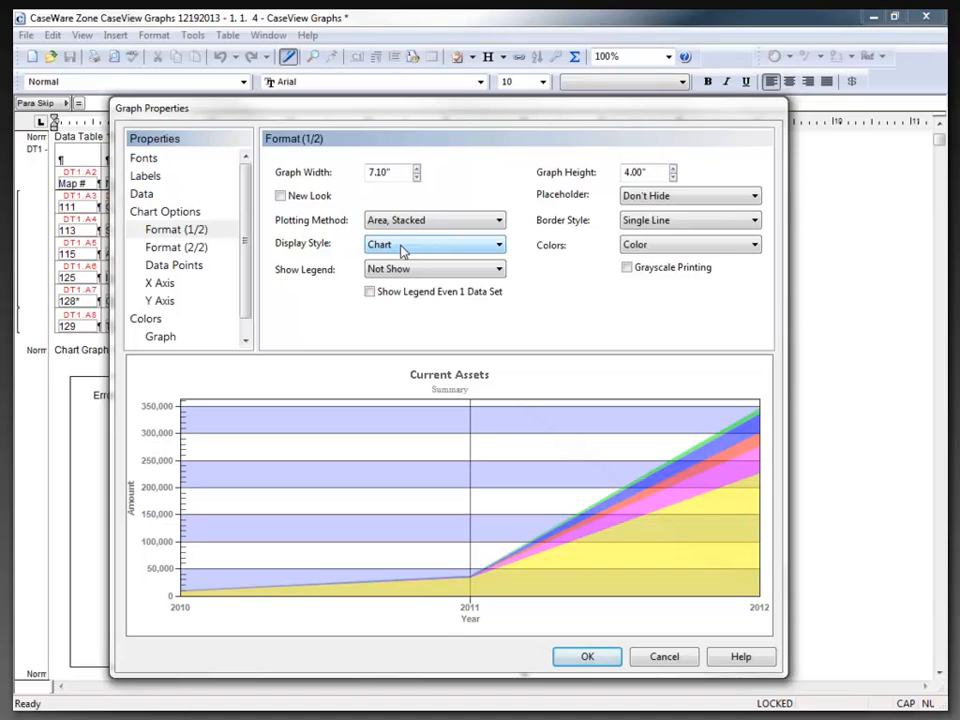
left_click(626, 228)
left_click(635, 229)
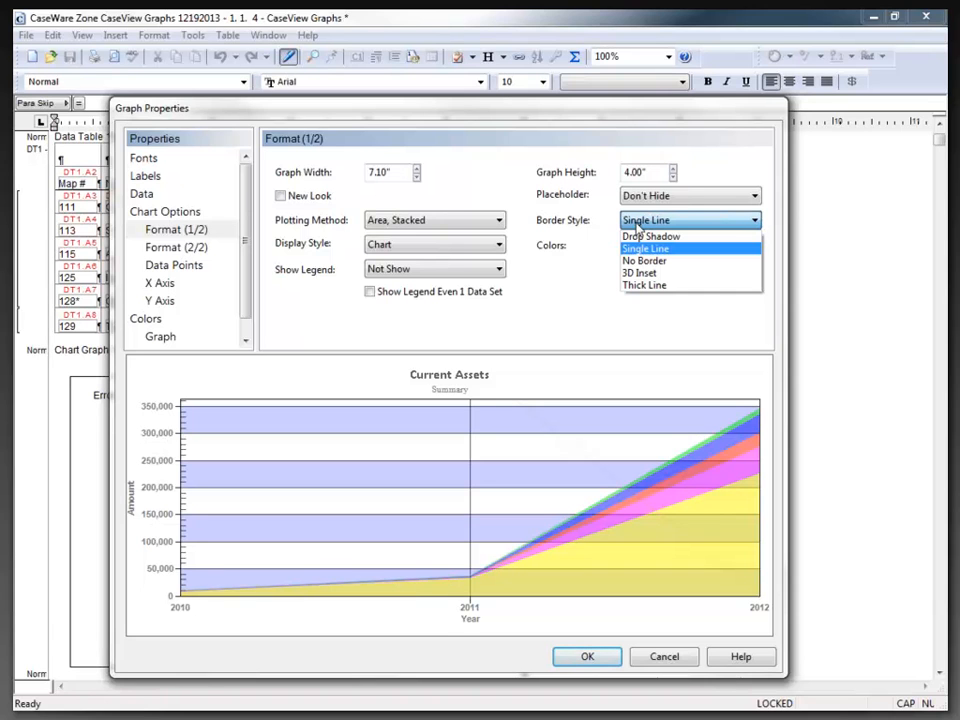
left_click(636, 227)
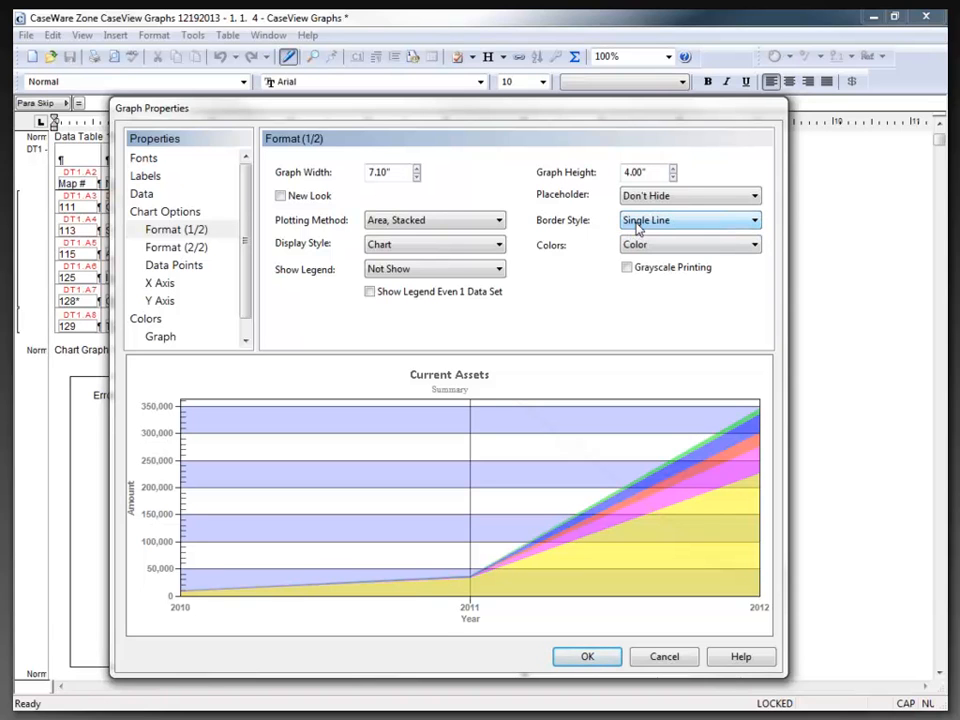
Try the Table and Both display styles for the graph, and switch back to Chart.
left_click(461, 251)
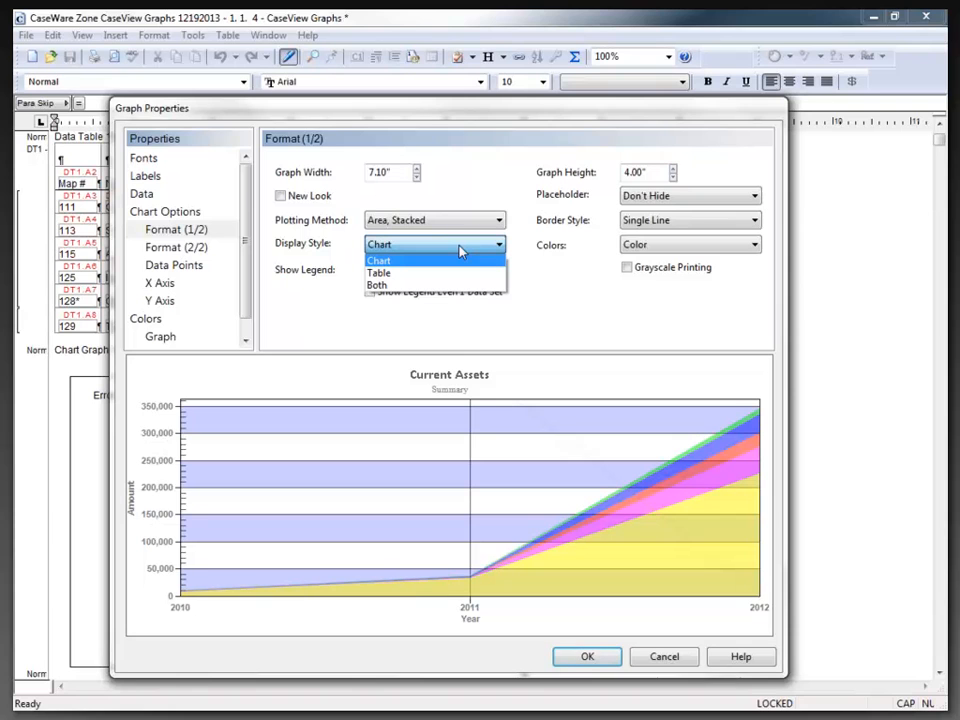
left_click(409, 279)
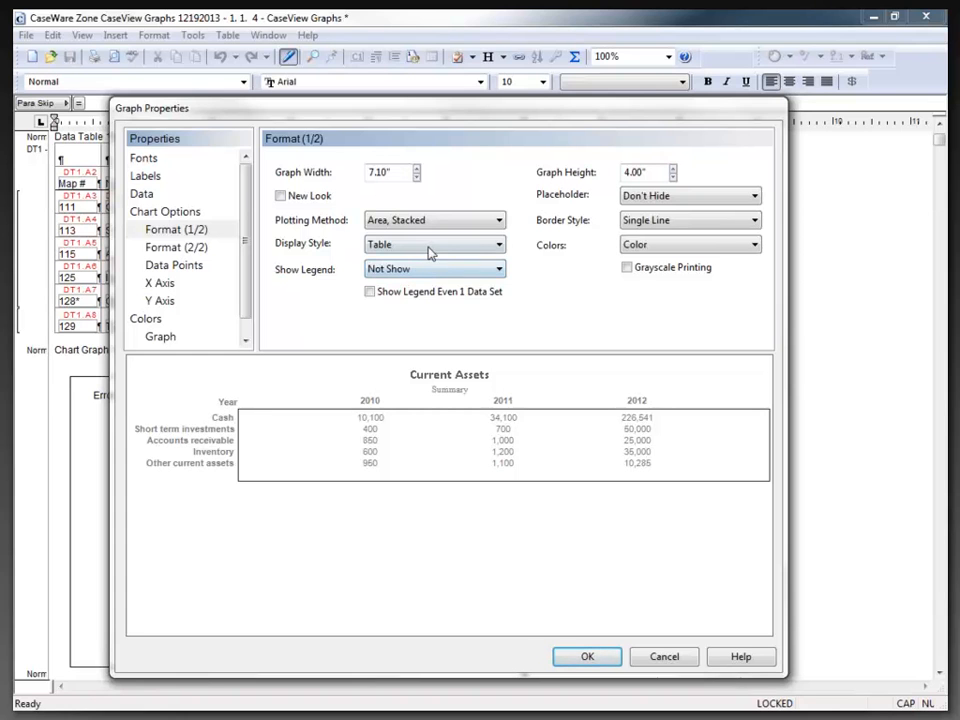
left_click(430, 247)
left_click(416, 287)
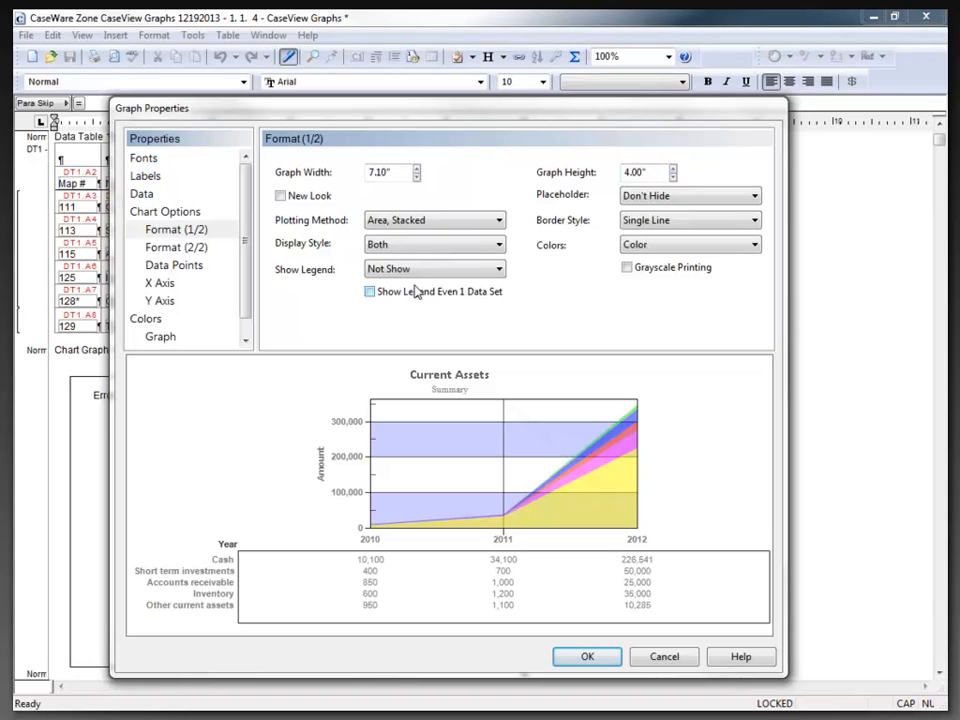
left_click(411, 246)
left_click(409, 259)
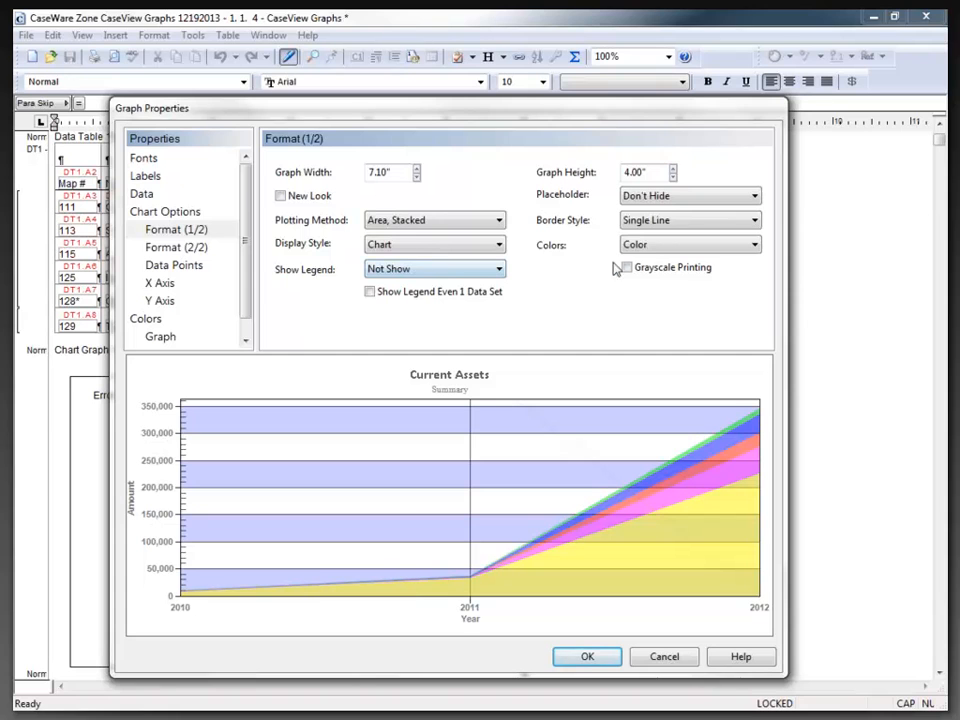
Keep the graph colours on Color and show the legend on the Right of the chart.
left_click(667, 250)
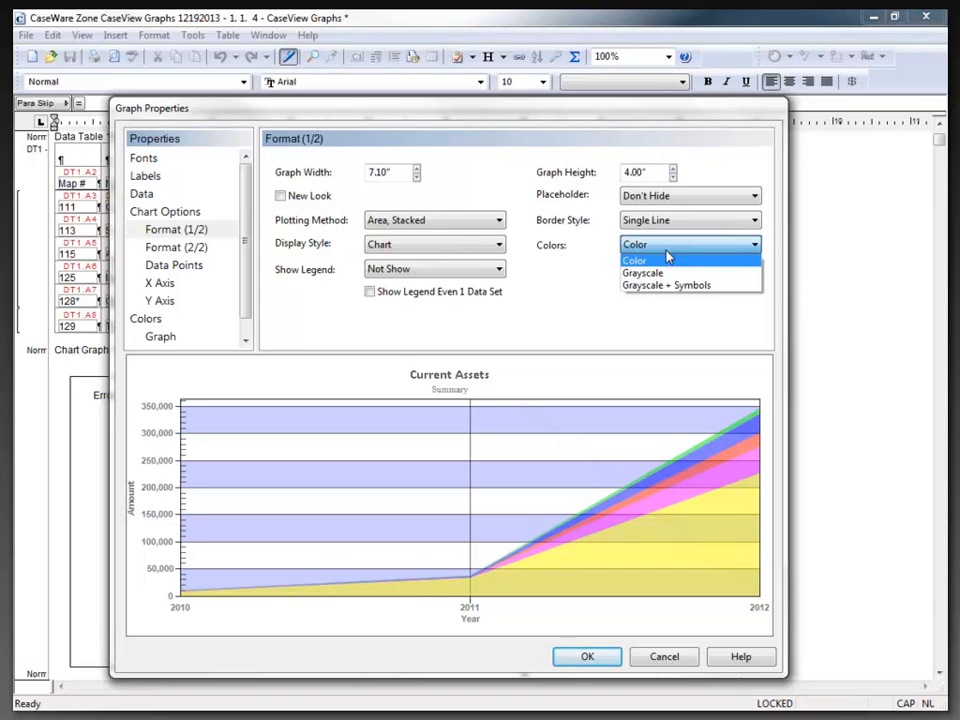
left_click(667, 260)
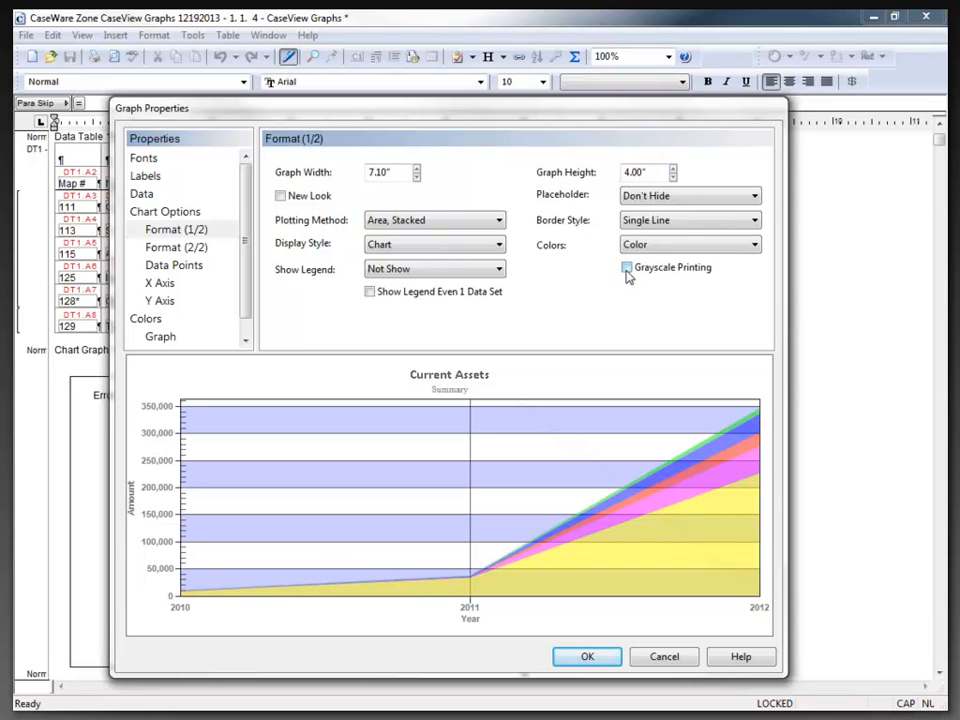
left_click(430, 273)
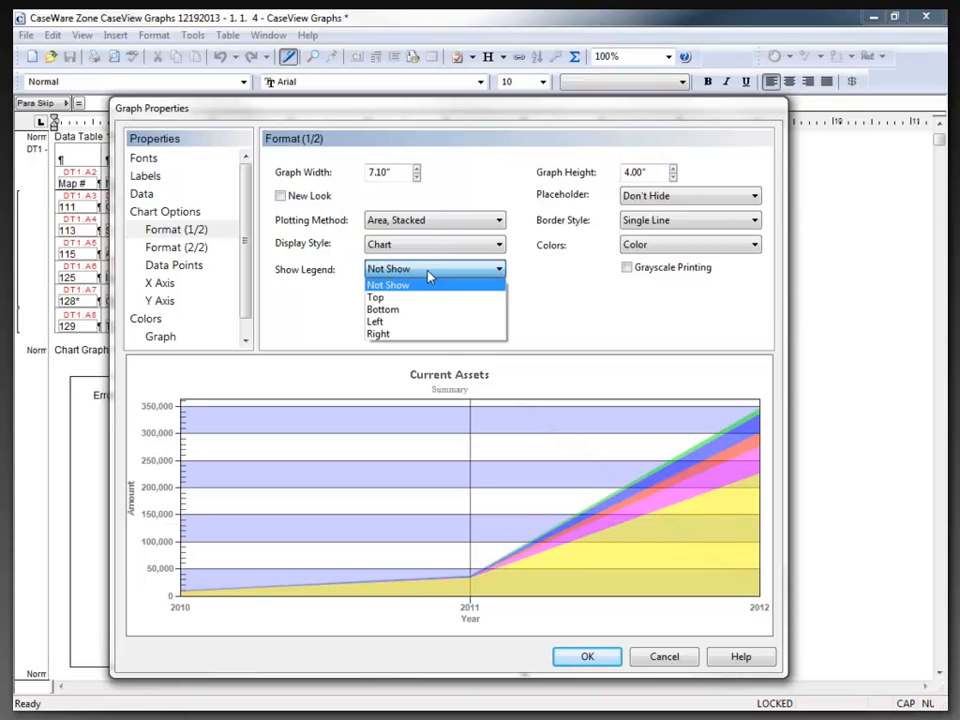
left_click(416, 336)
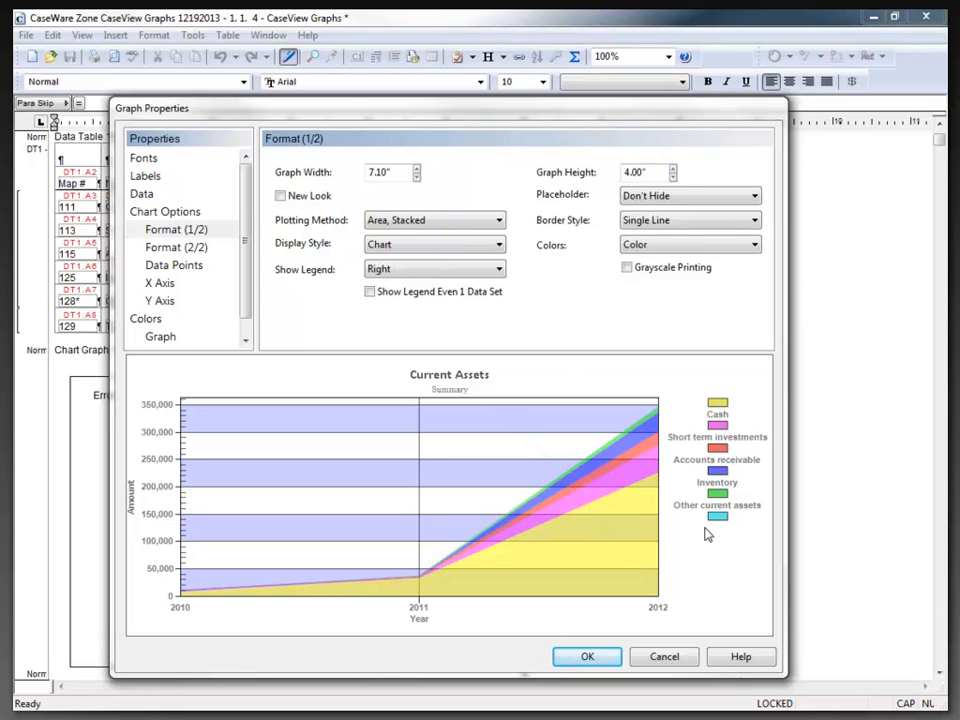
Try the New Look with Legend Overlaps Chart enabled, and turn both options back off.
left_click(282, 198)
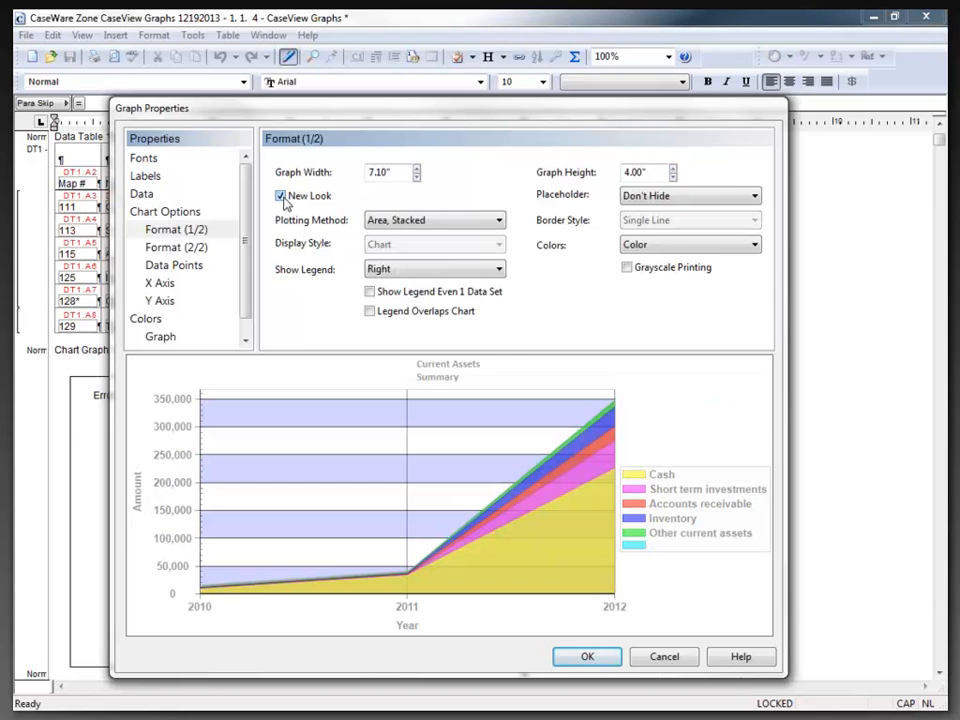
left_click(369, 312)
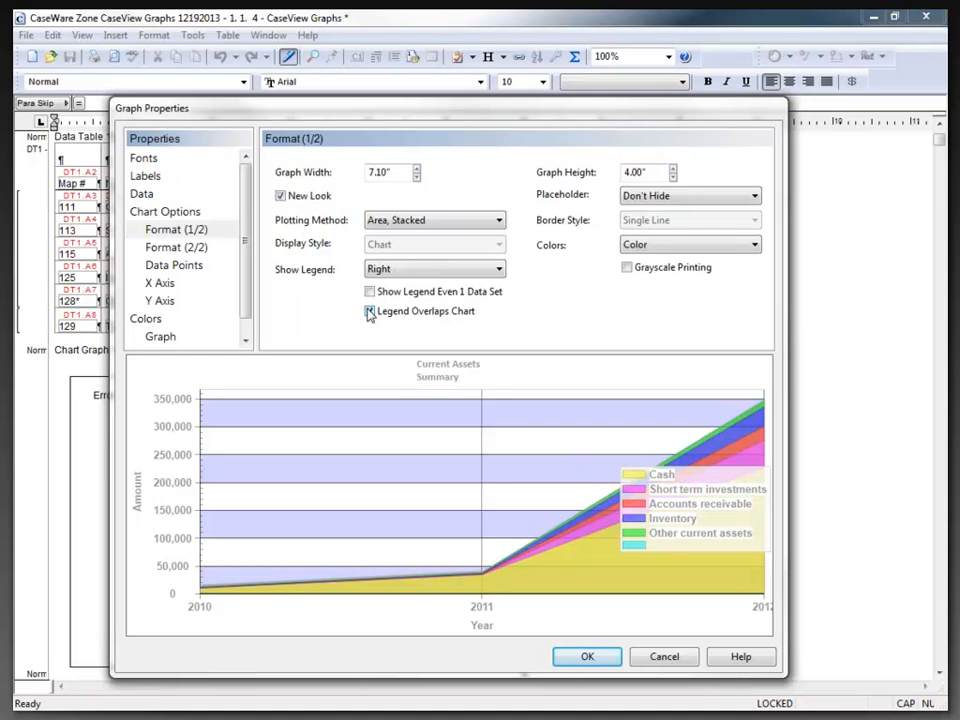
left_click(370, 312)
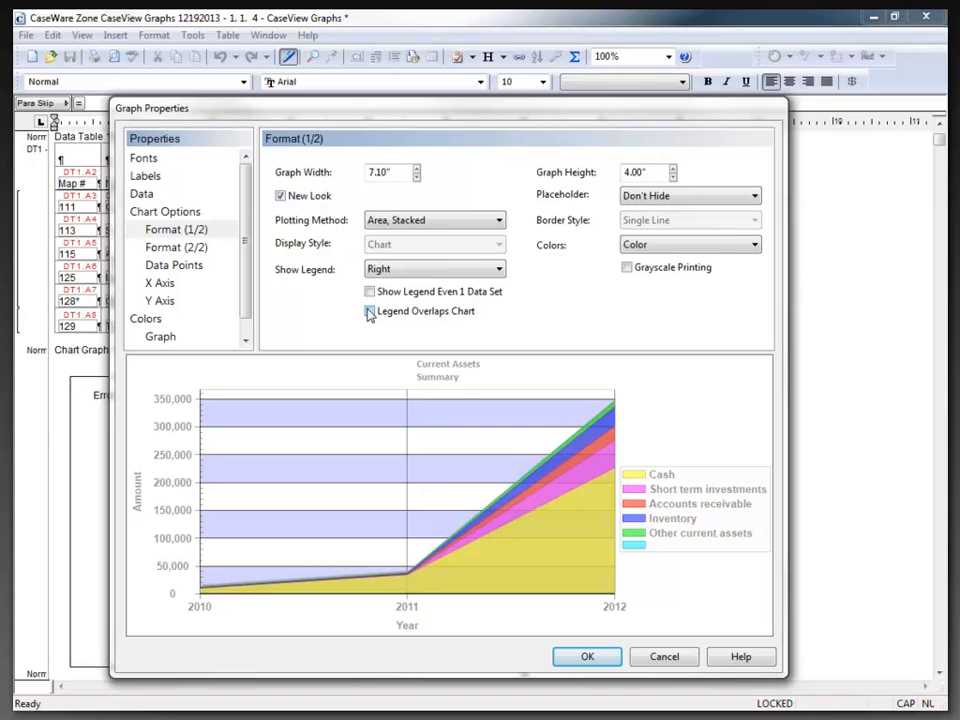
left_click(289, 197)
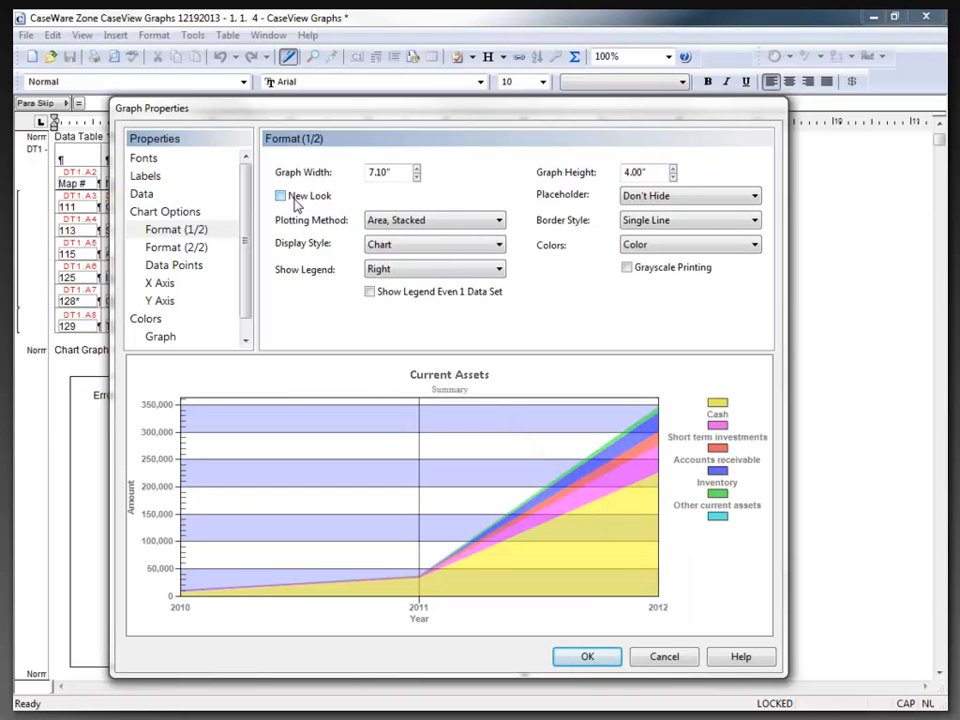
Keep grid lines on Both axes as Thin Solid Line and enable Grid In Front of Data.
left_click(204, 252)
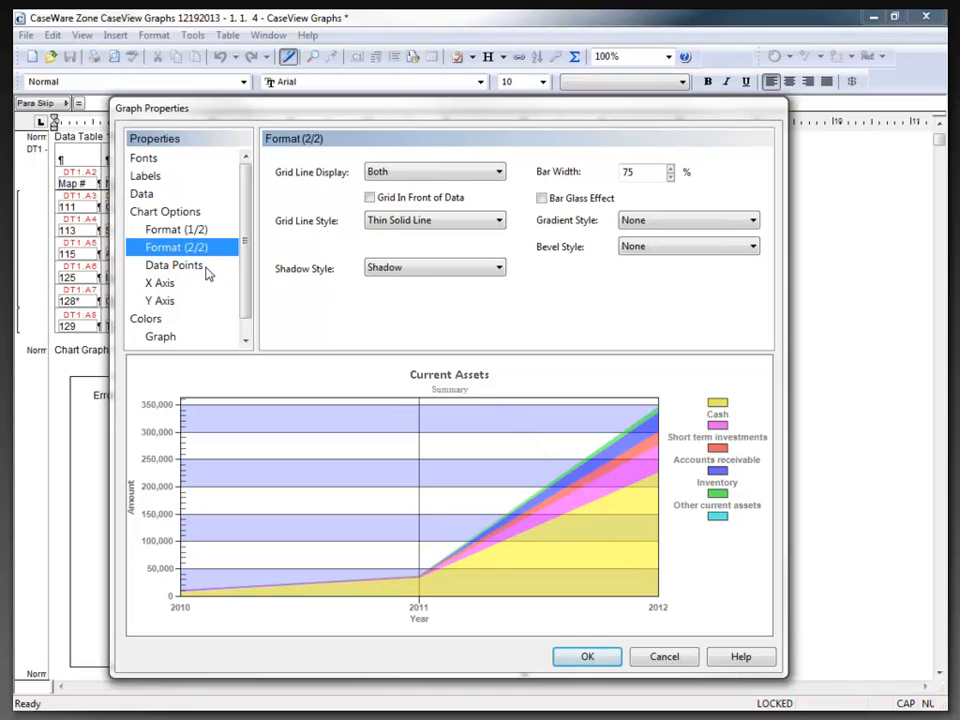
left_click(407, 178)
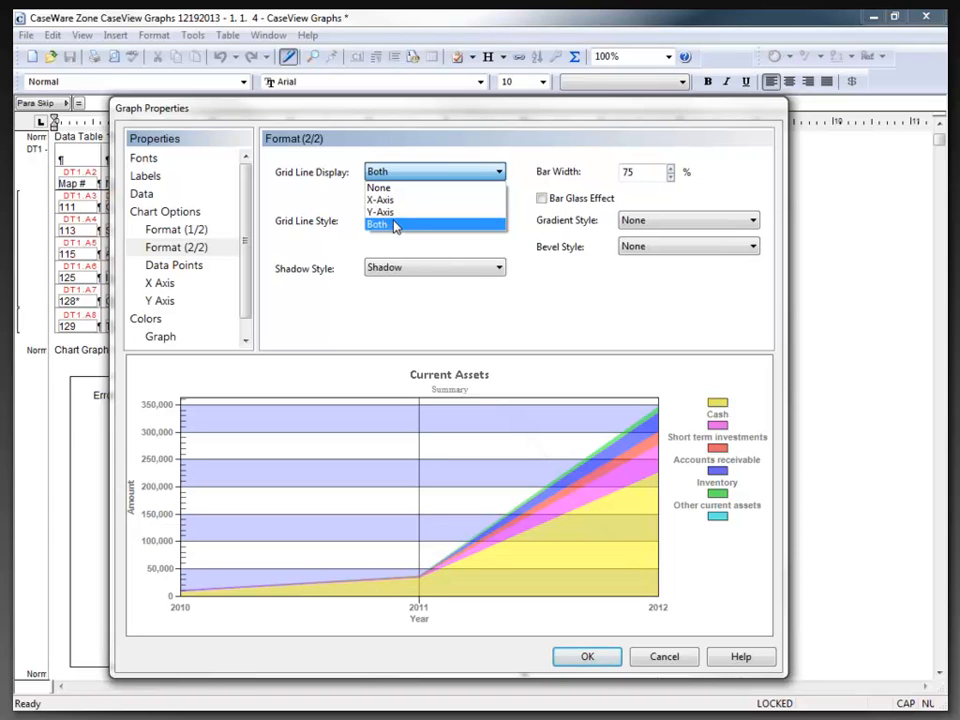
left_click(396, 225)
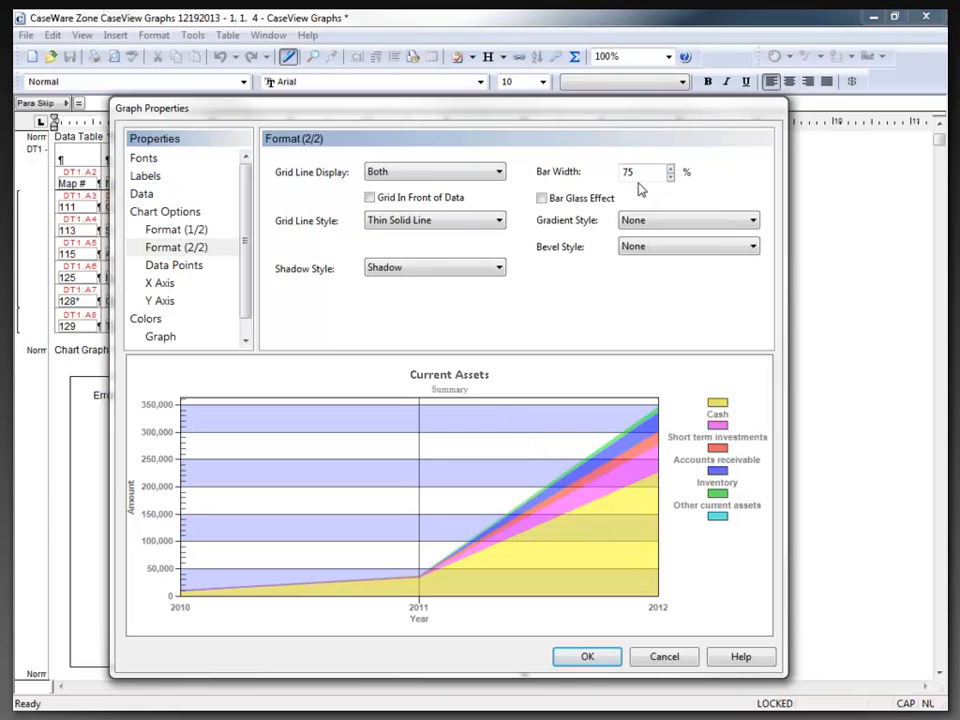
left_click(464, 221)
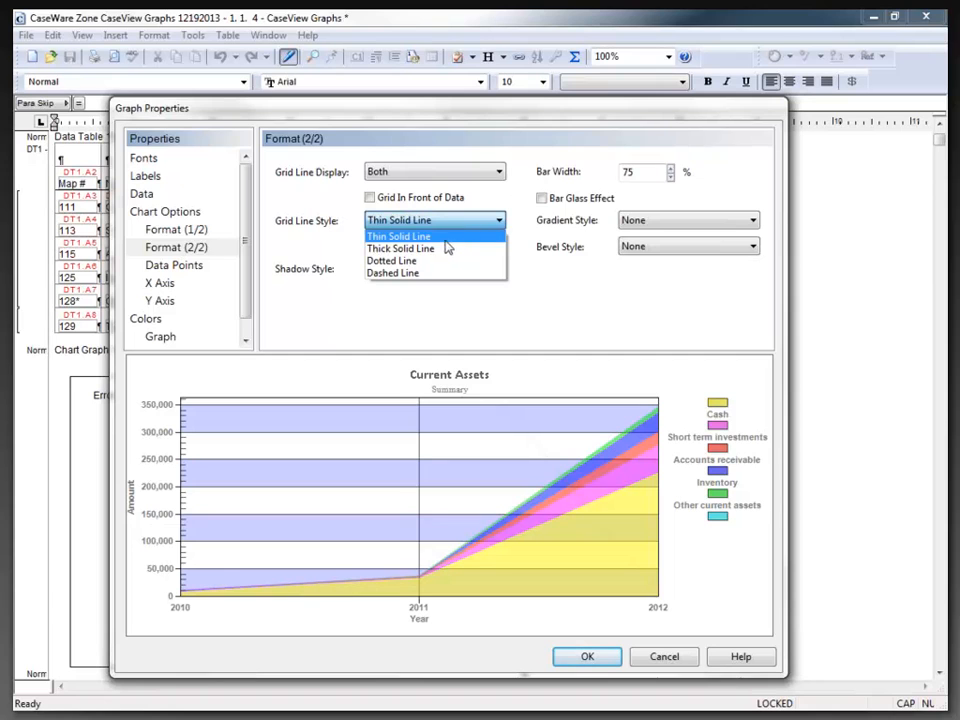
left_click(369, 198)
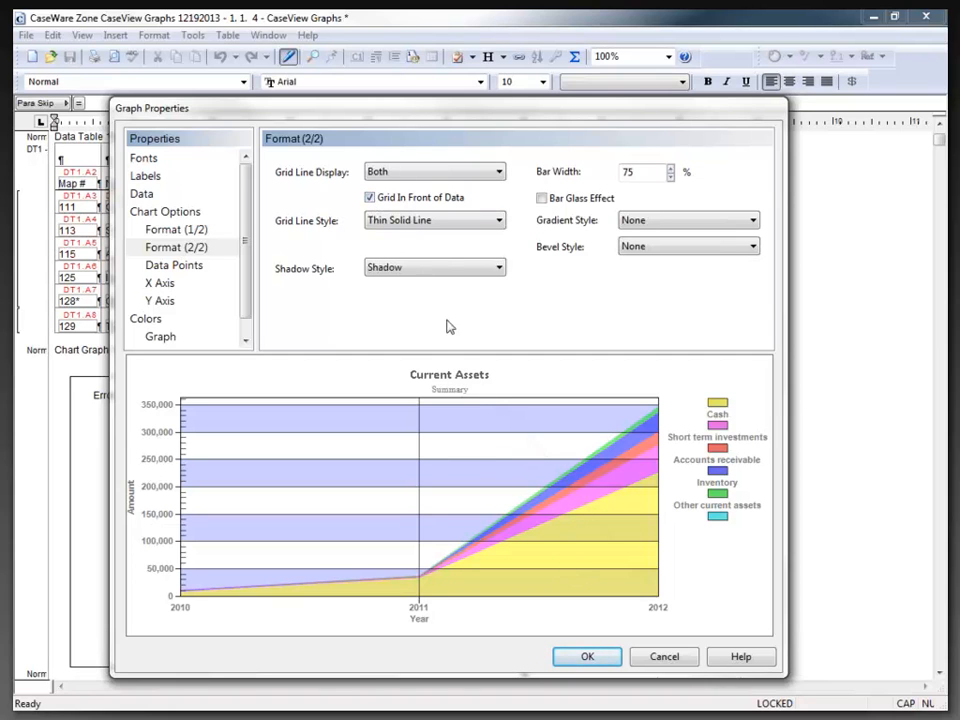
Turn off Grid In Front of Data, keeping the grid line style at Thin Solid Line and Bar Glass Effect off.
left_click(369, 198)
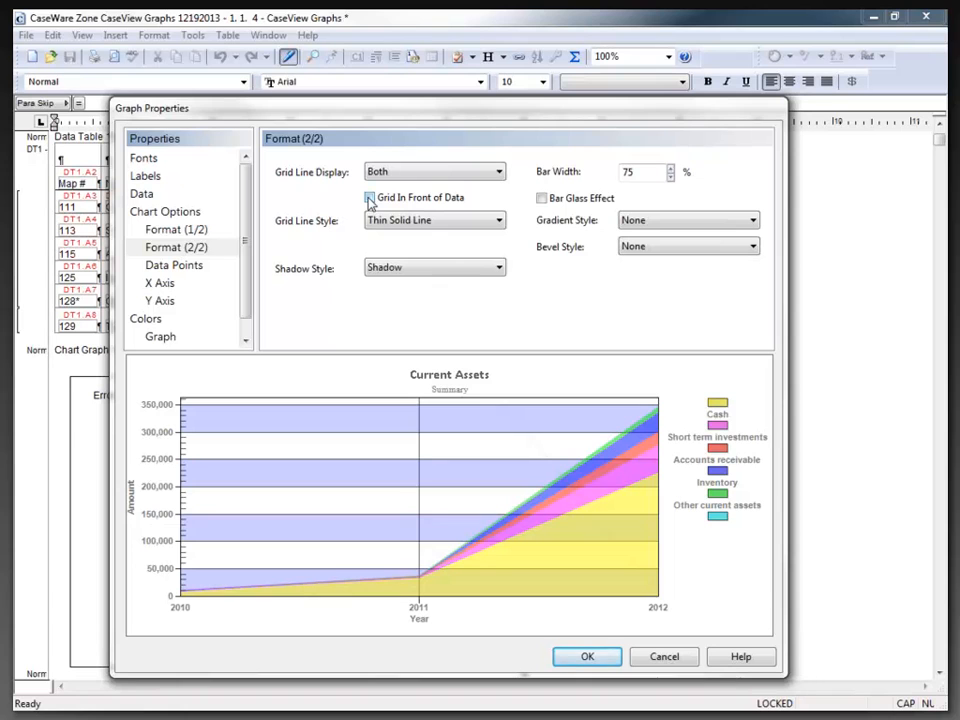
left_click(394, 225)
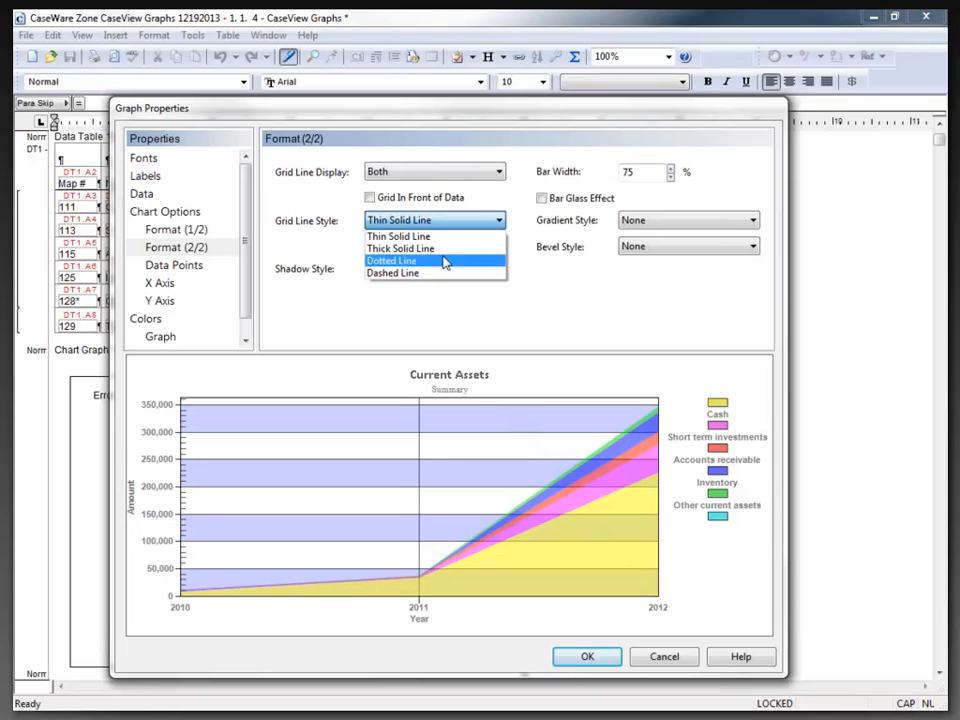
left_click(440, 229)
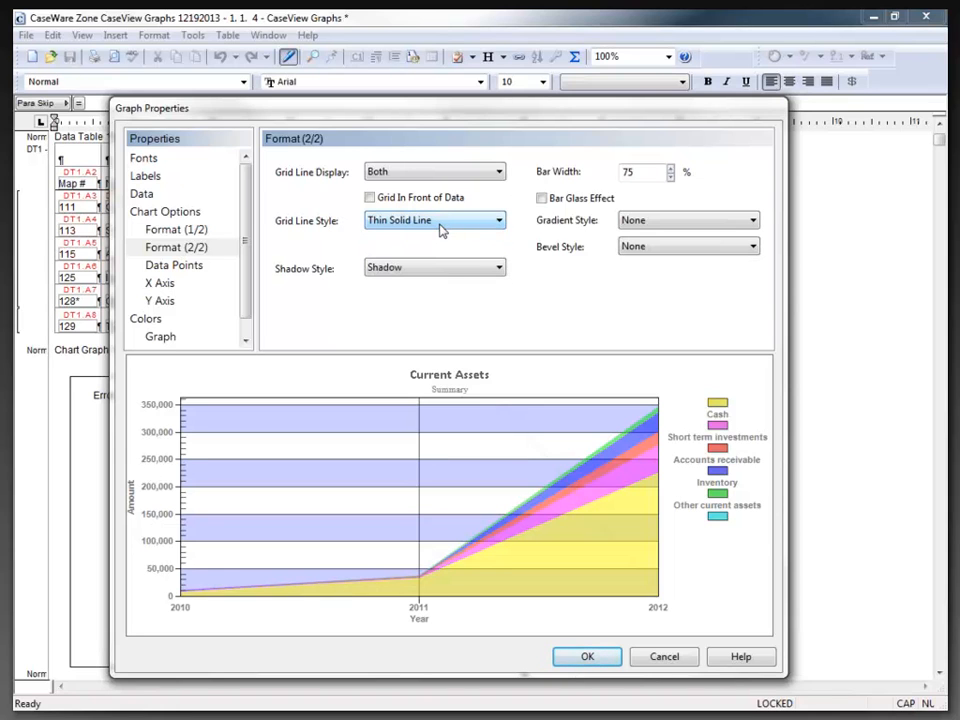
left_click(542, 199)
left_click(542, 199)
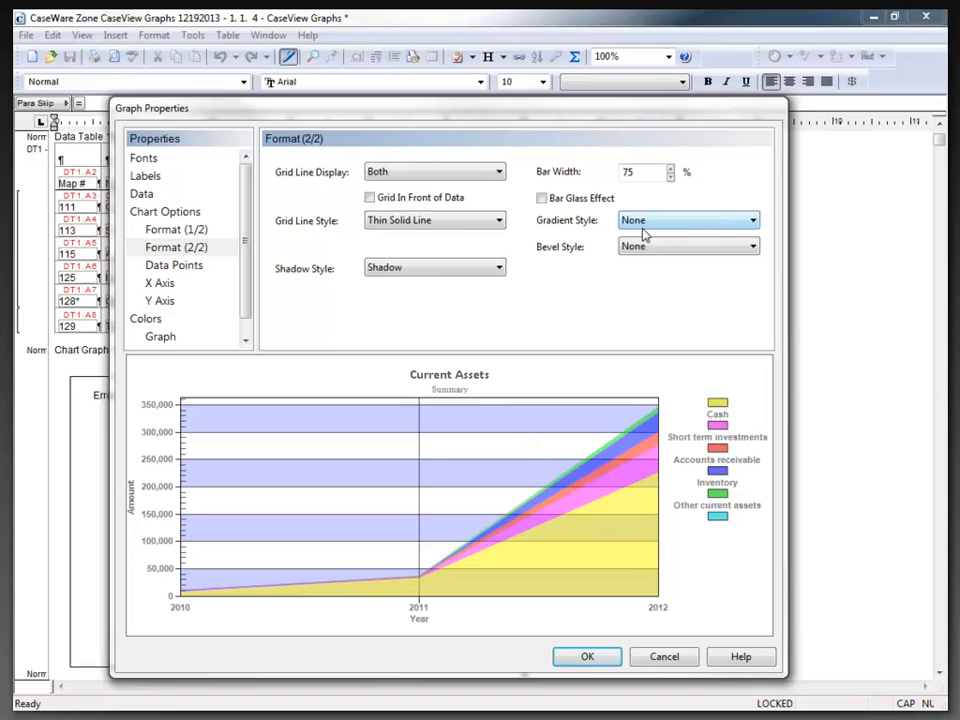
left_click(465, 228)
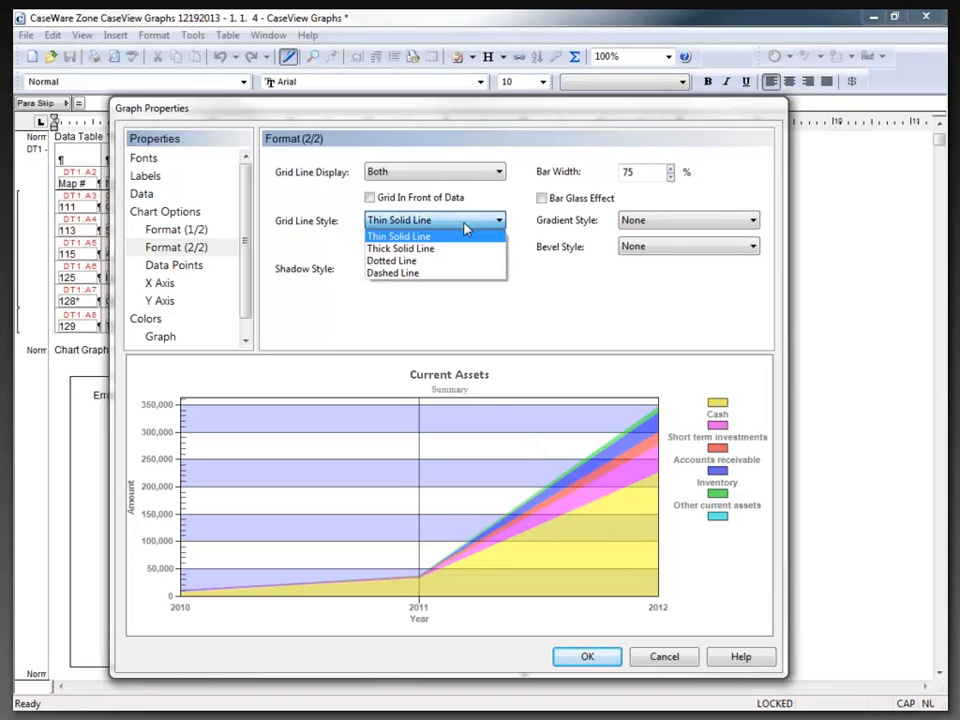
left_click(465, 228)
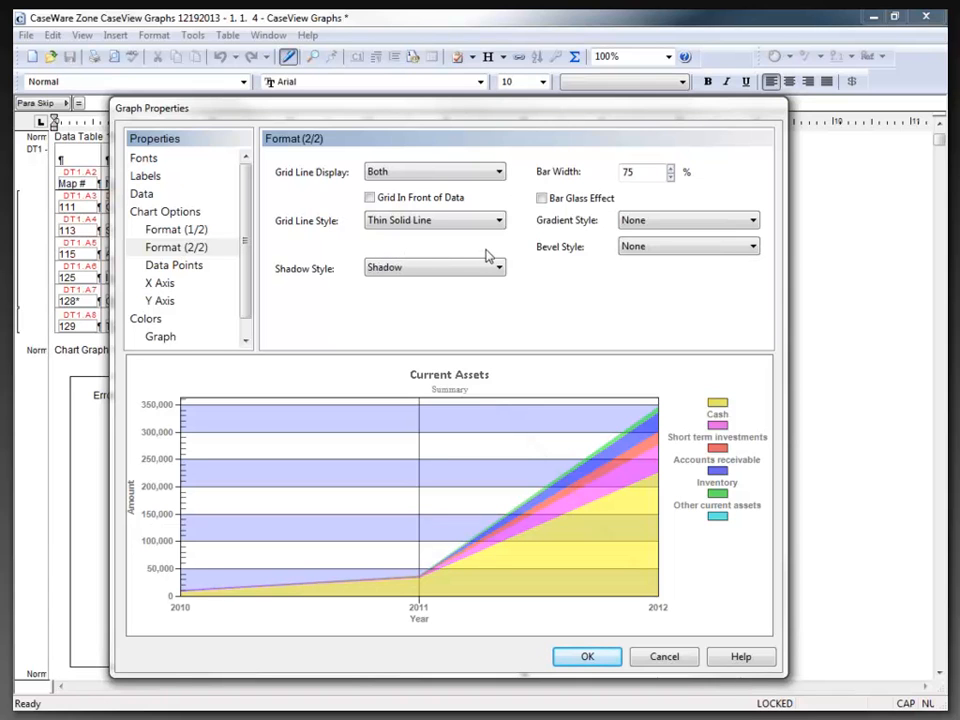
Keep the gradient style at None, try the Medium Gradual bevel style, and set the bevel back to None.
left_click(656, 229)
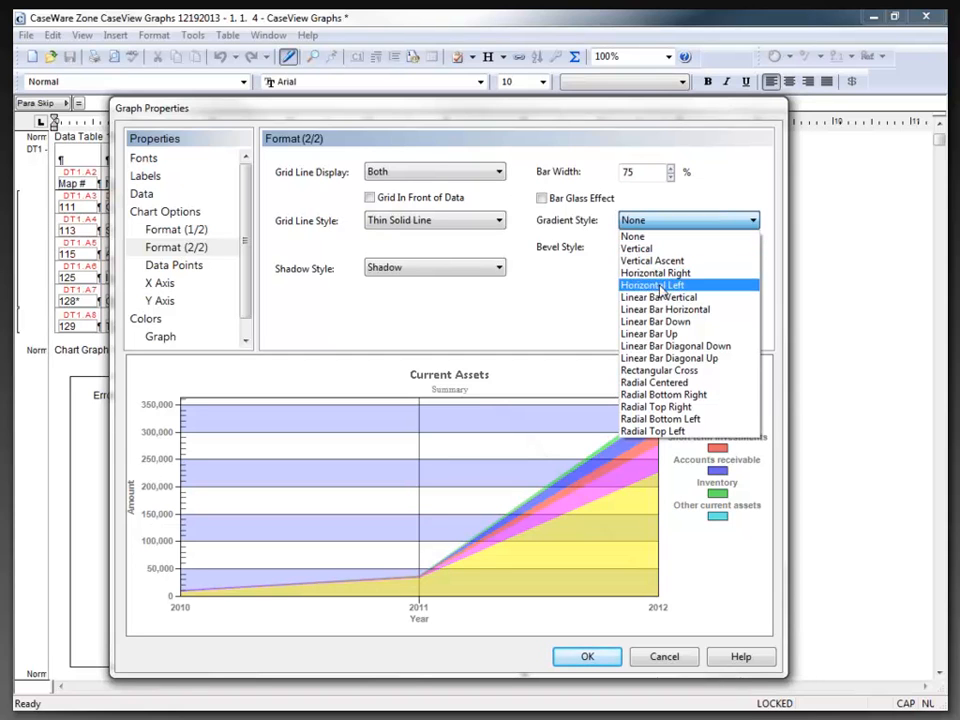
left_click(659, 236)
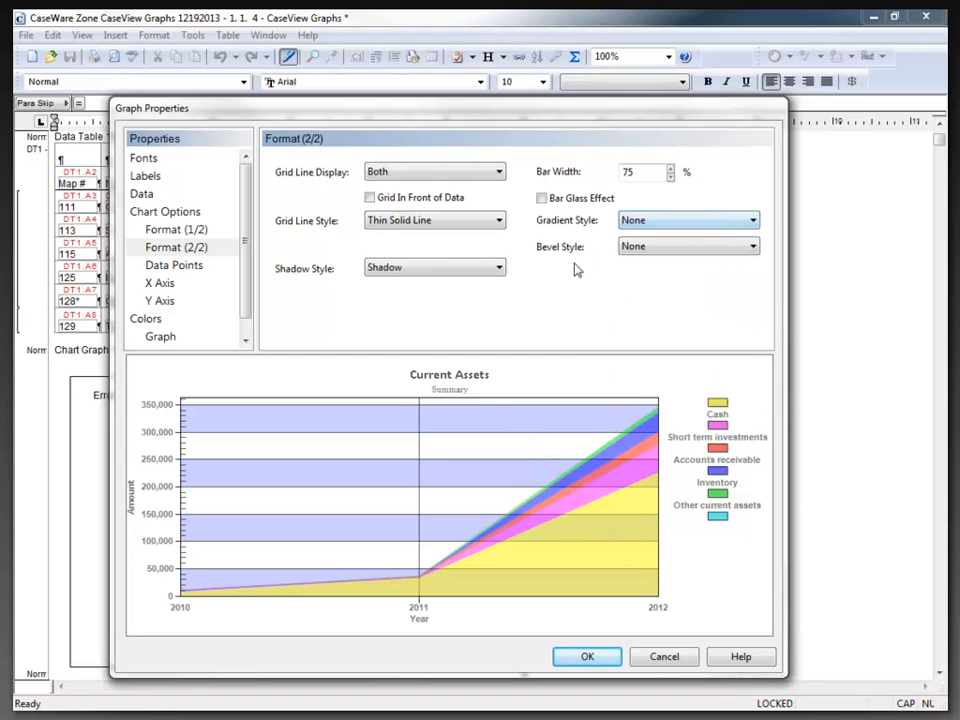
left_click(628, 247)
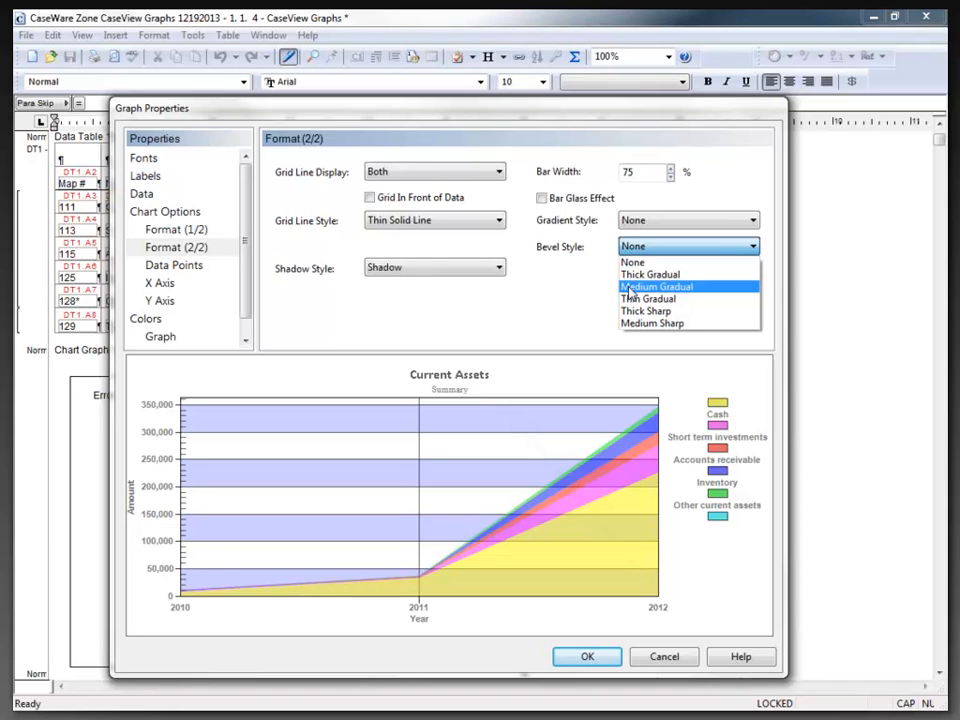
left_click(630, 287)
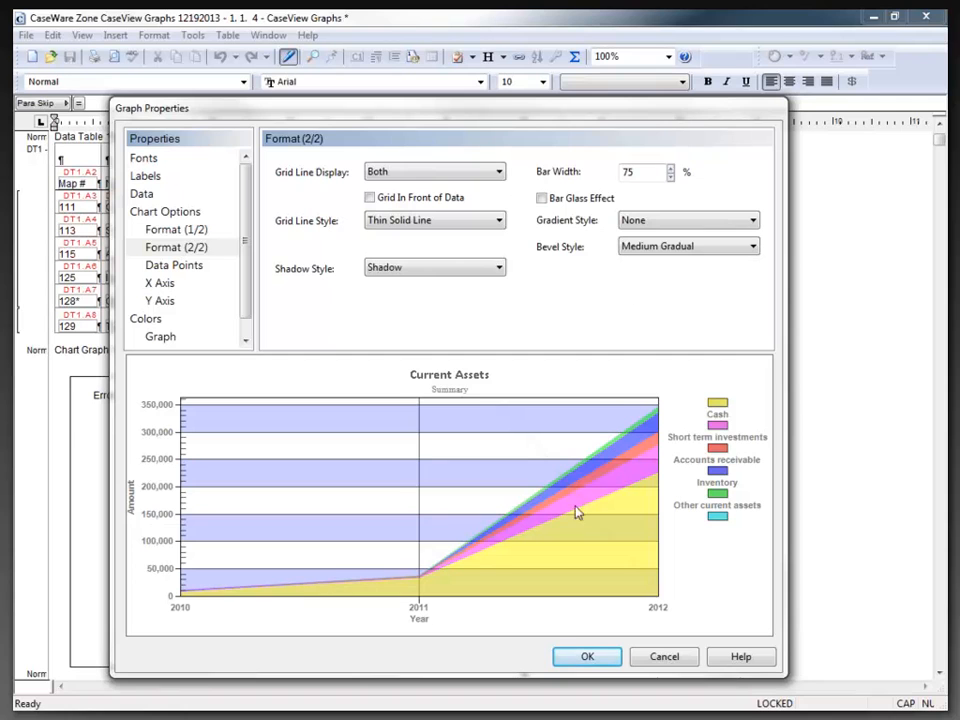
left_click(644, 252)
left_click(645, 261)
Set the graph's shadow style to 3D and enable the New Look.
left_click(486, 268)
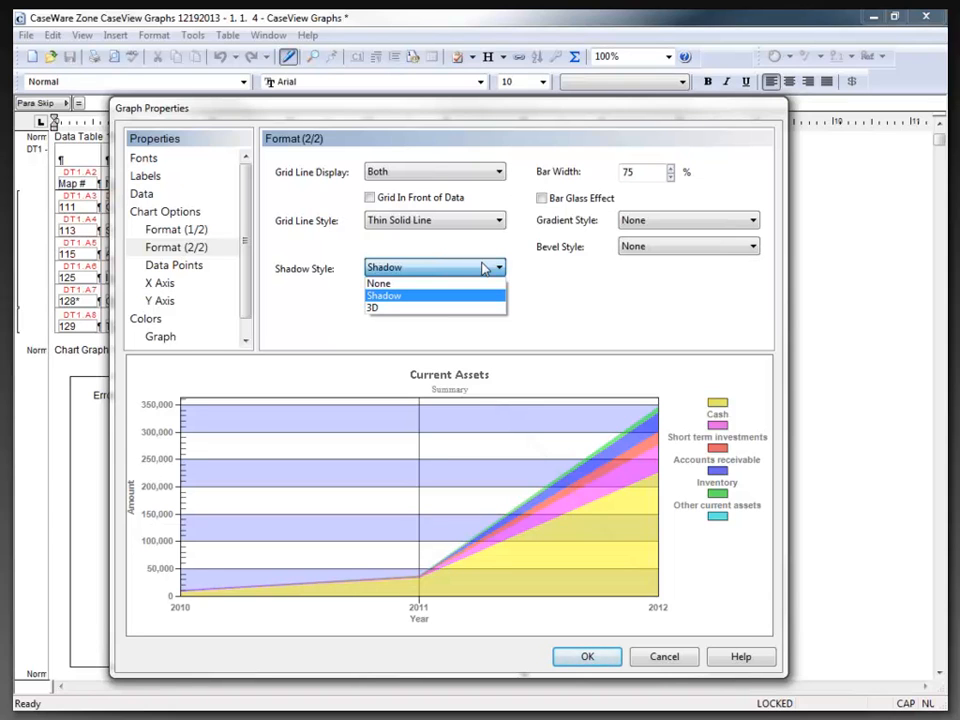
left_click(445, 309)
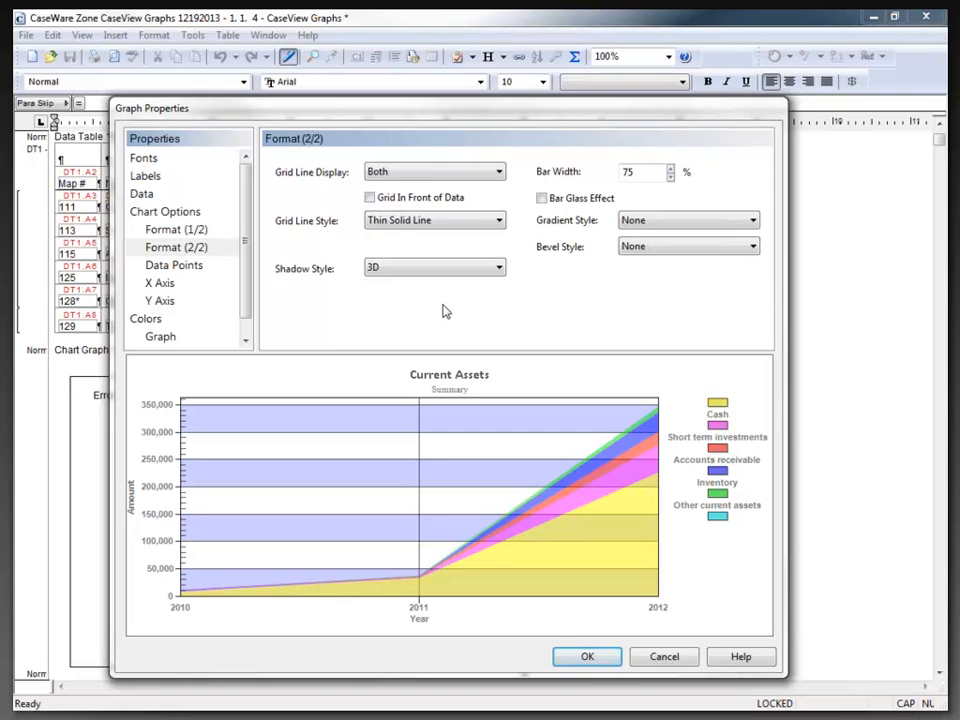
left_click(199, 231)
left_click(281, 196)
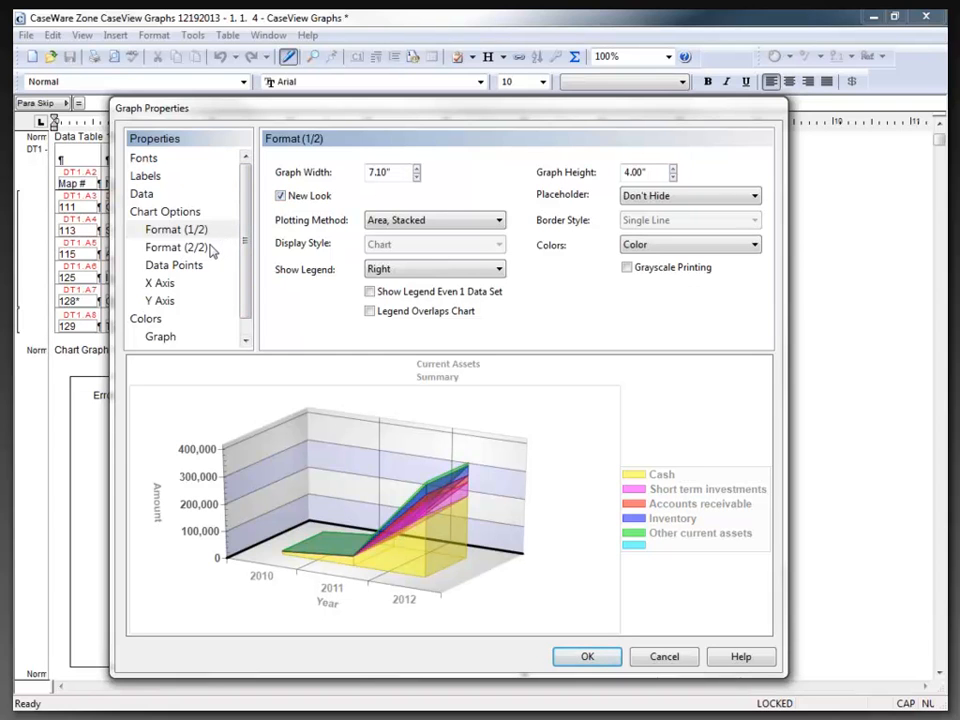
Try graphing only selected points with 2010, 2011 and 2012 included, and return the choice to All Points.
left_click(198, 270)
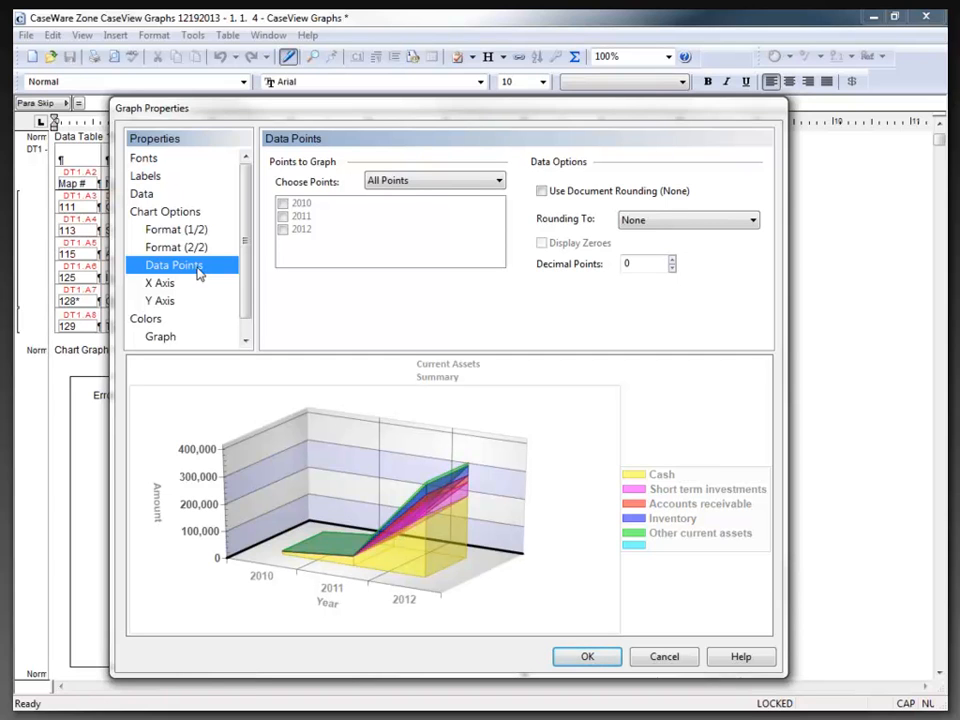
left_click(428, 185)
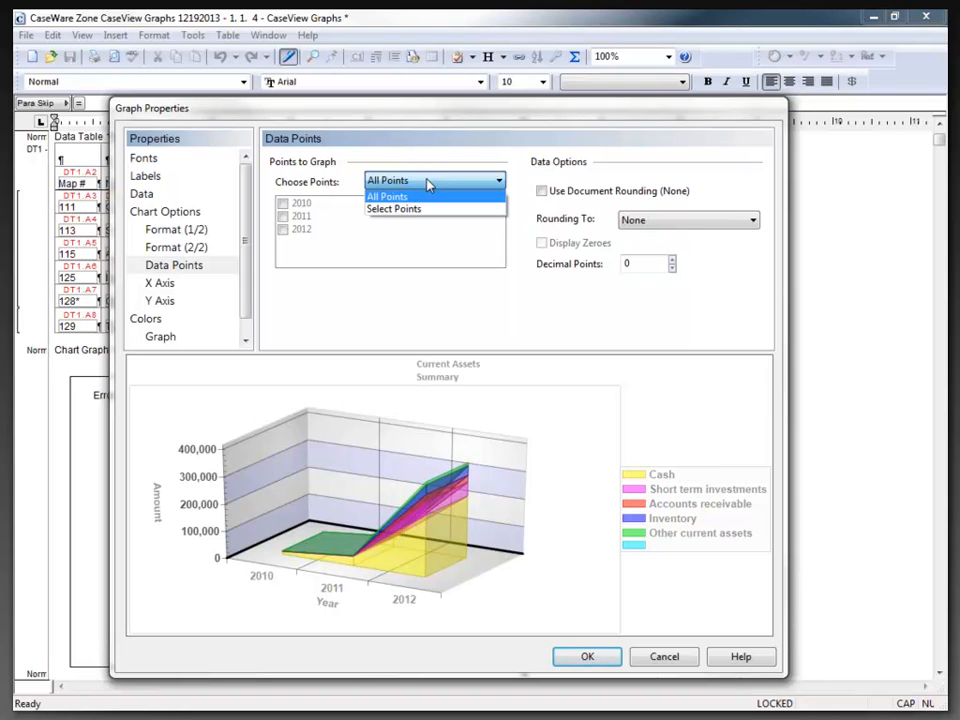
left_click(405, 209)
left_click(284, 204)
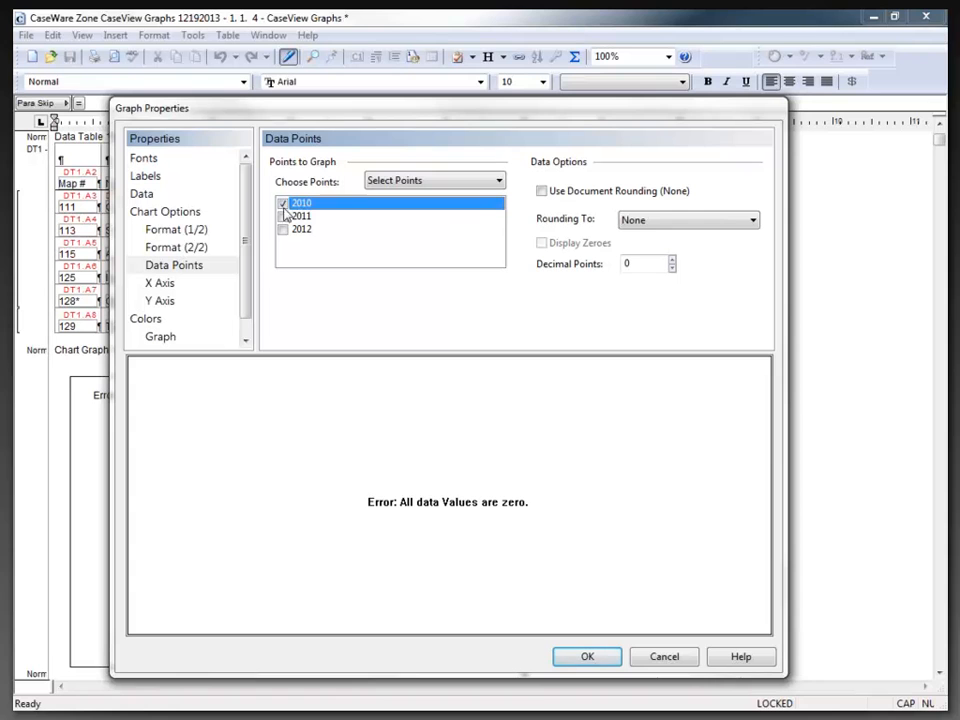
left_click(288, 217)
left_click(285, 229)
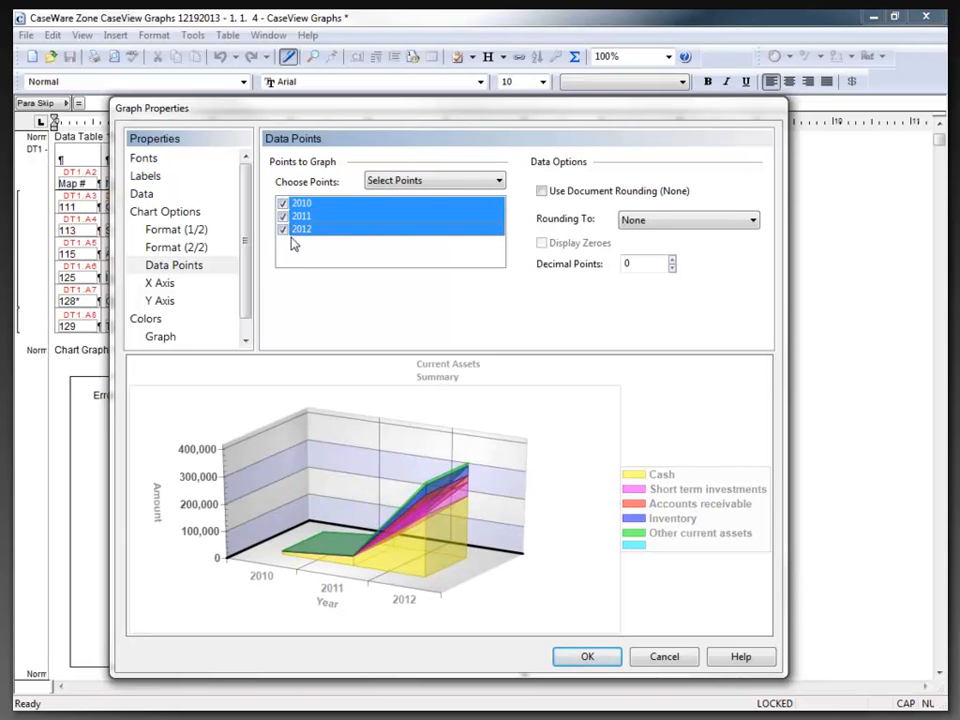
left_click(413, 182)
left_click(396, 194)
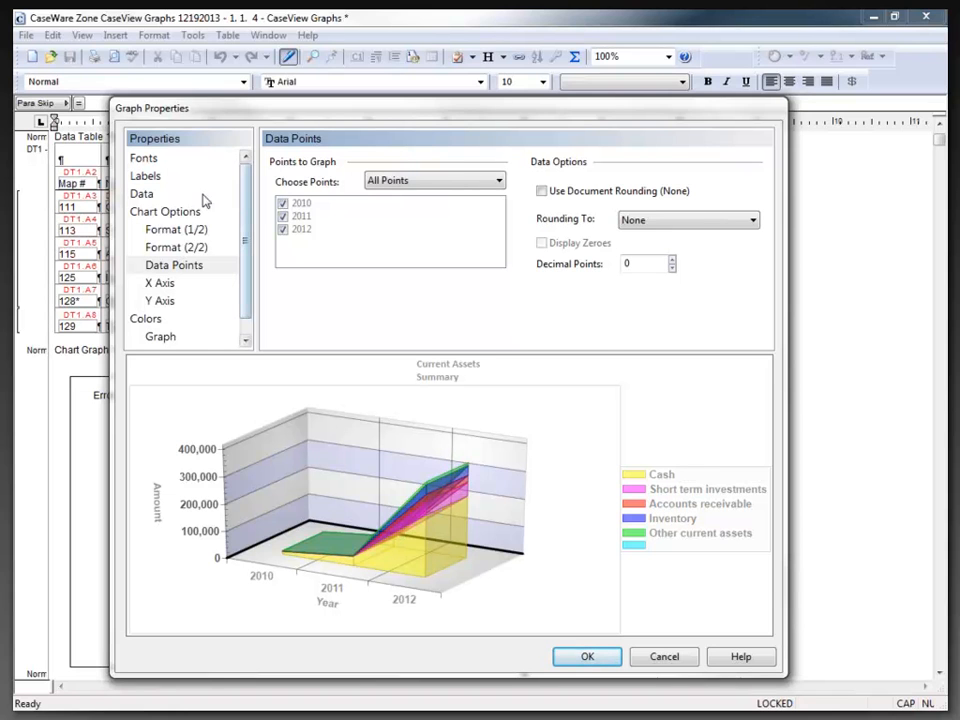
Review the cells linked in the graph's data series and go back to the data point options.
left_click(141, 194)
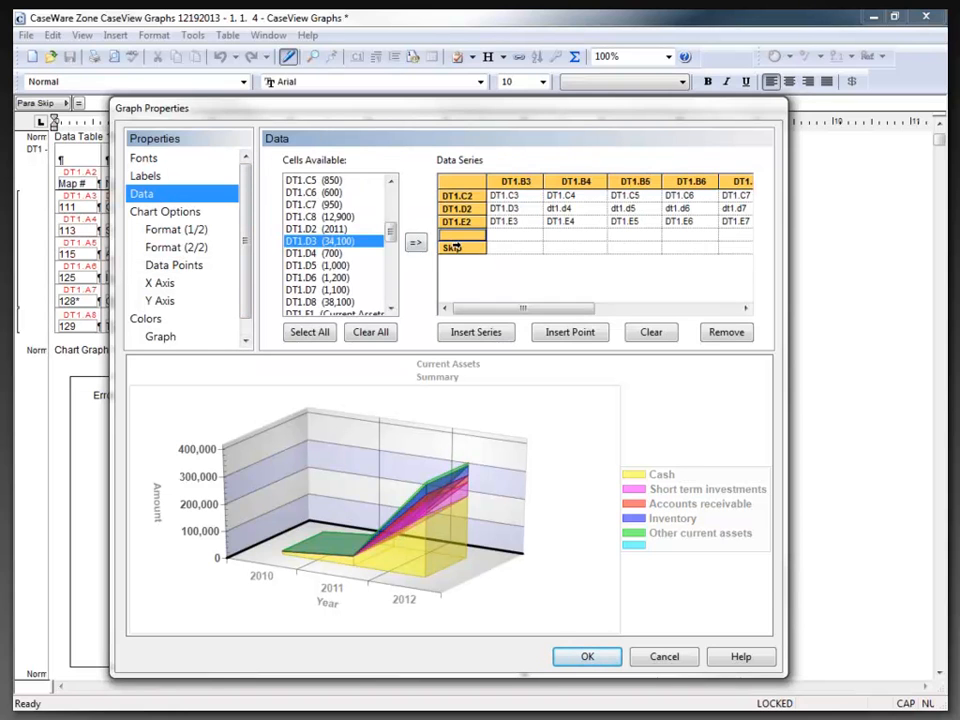
mouse_move(528, 316)
left_mouse_down()
mouse_move(689, 315)
mouse_move(522, 310)
left_mouse_up()
left_click(177, 266)
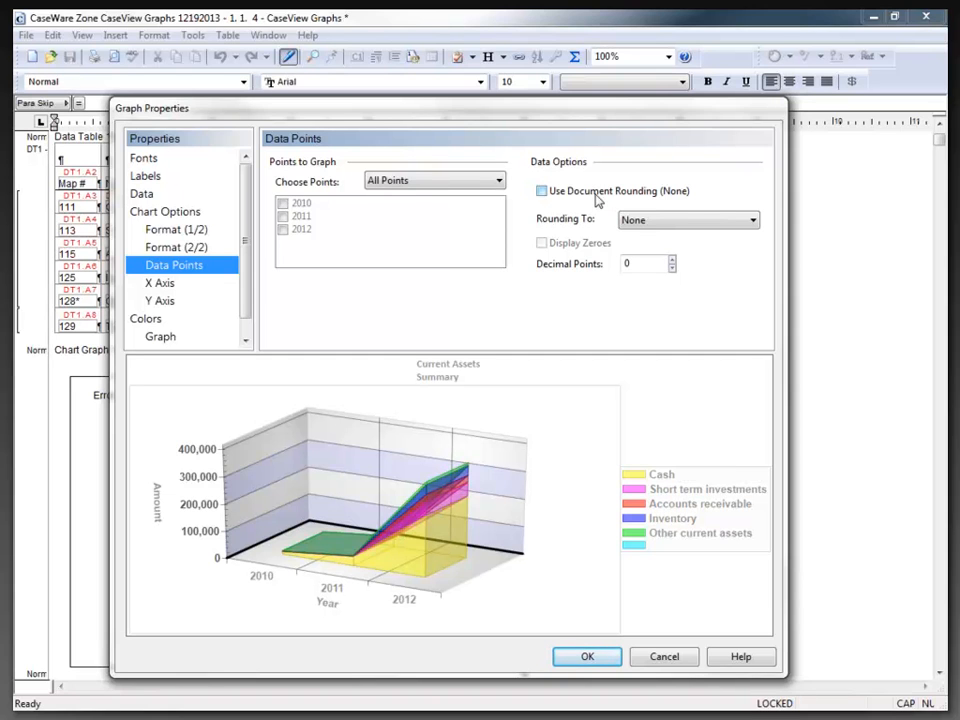
Try rounding the data points to 1,000's with Display Zeroes on and off, restore None, and try the decimal points setting.
left_click(659, 221)
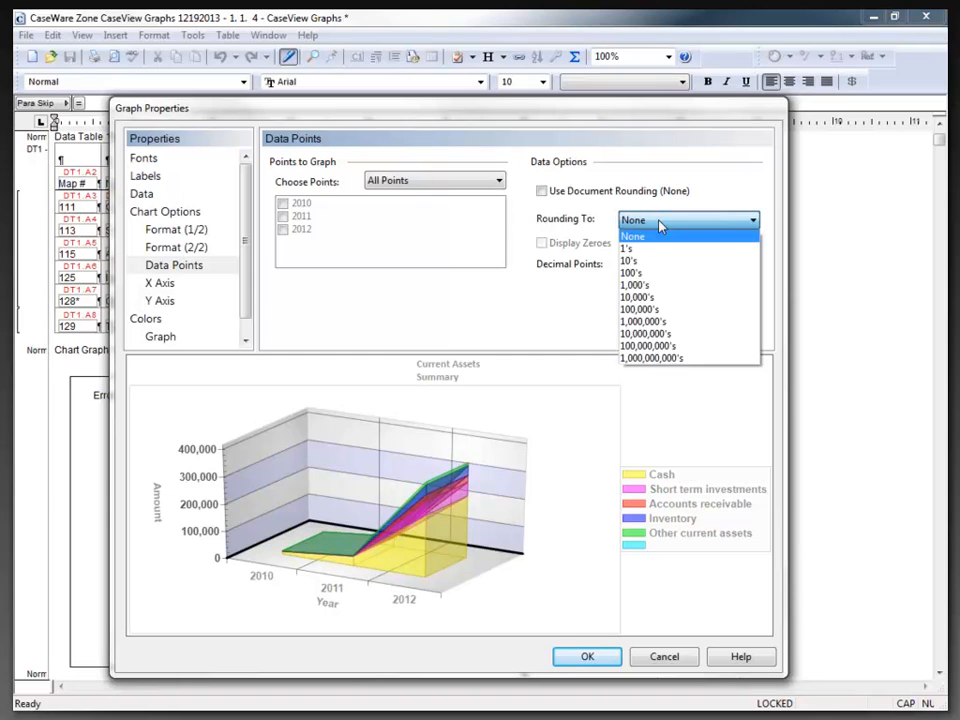
left_click(668, 226)
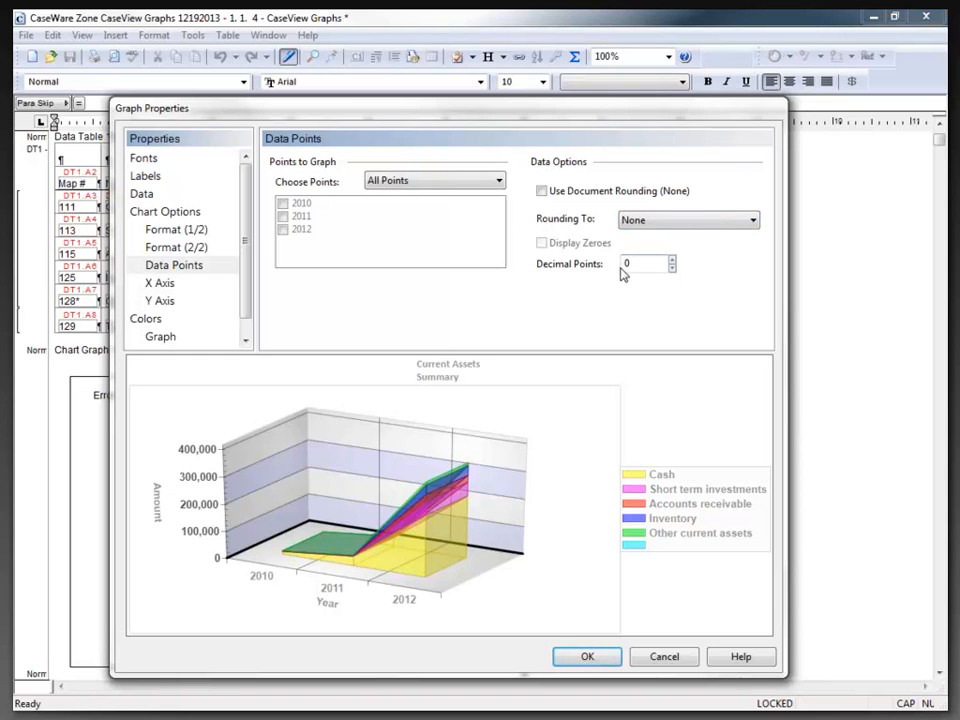
left_click(658, 224)
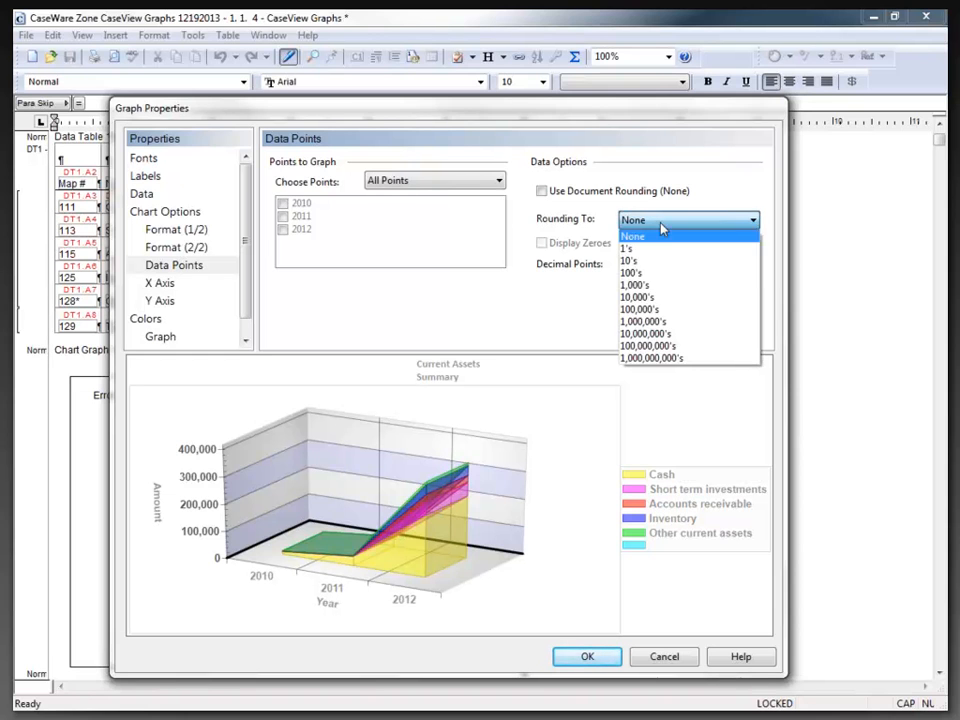
left_click(645, 285)
left_click(541, 243)
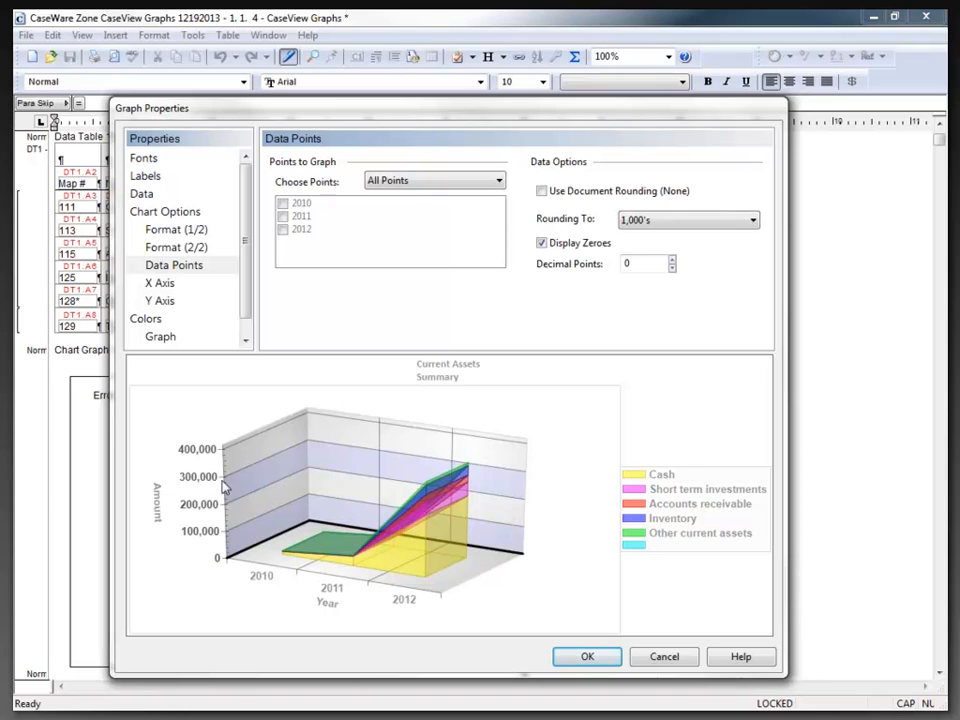
left_click(541, 243)
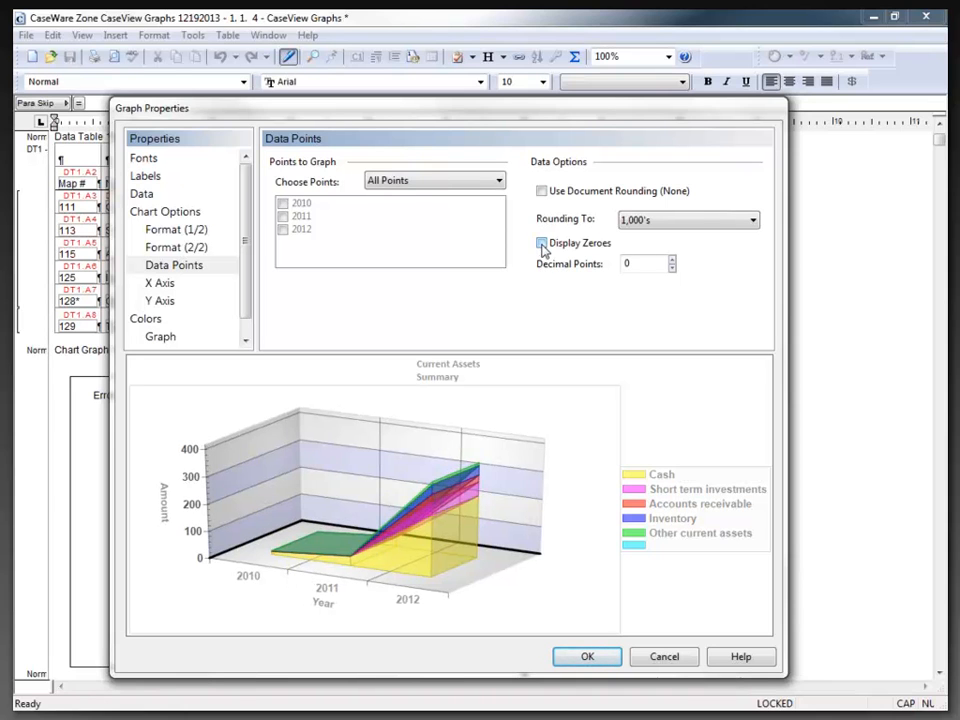
left_click(541, 244)
left_click(654, 222)
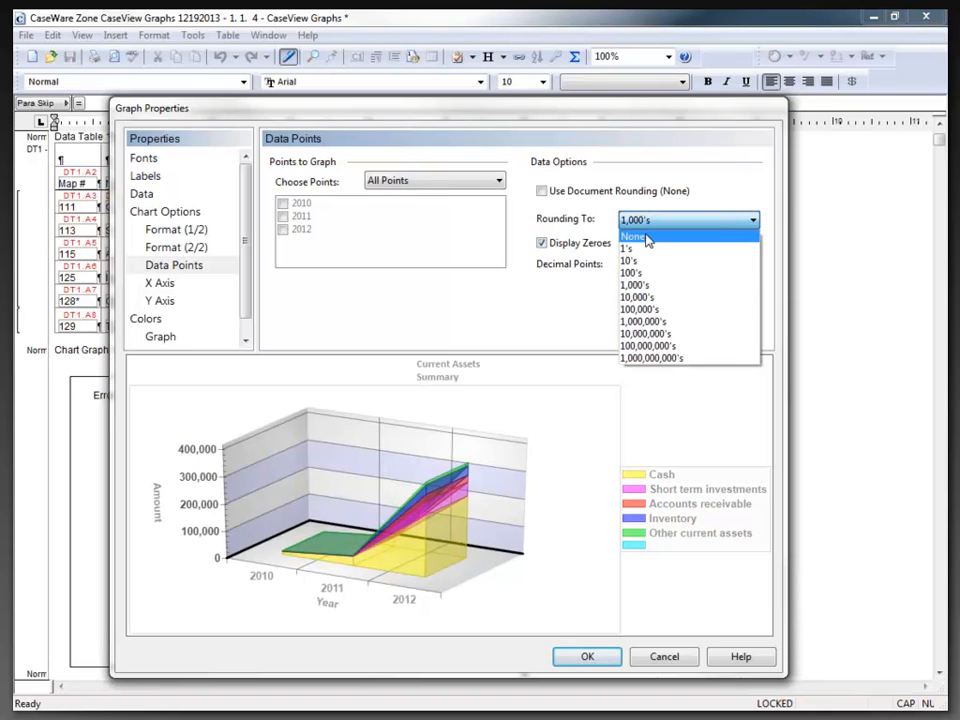
left_click(638, 235)
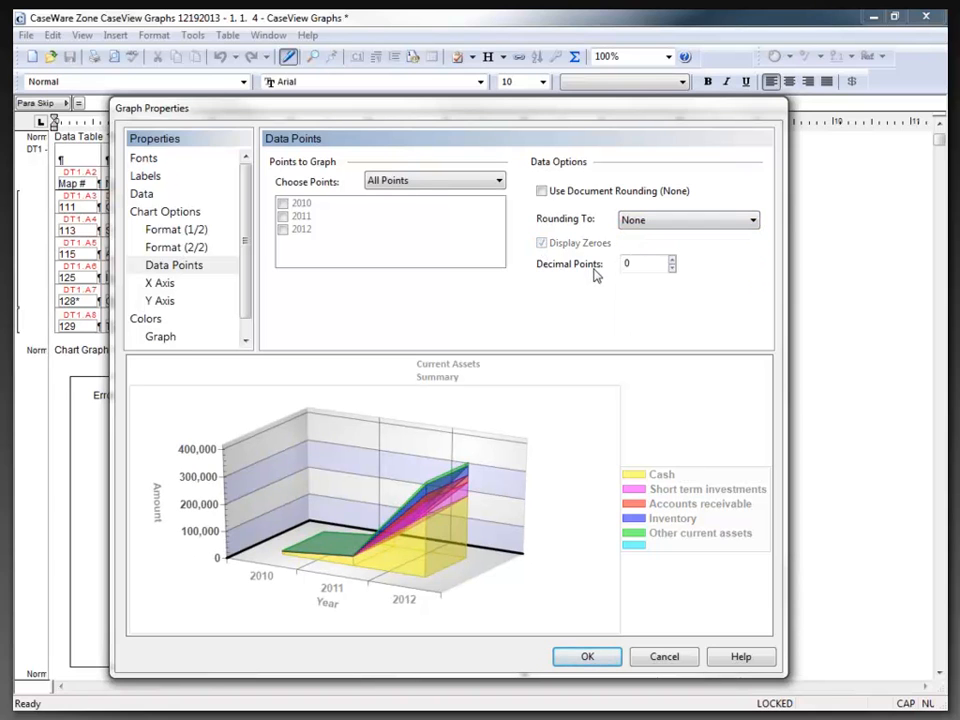
left_click(672, 260)
left_click(672, 260)
Turn off the New Look for the graph and keep the X axis label orientation at Horizontal.
left_click(170, 288)
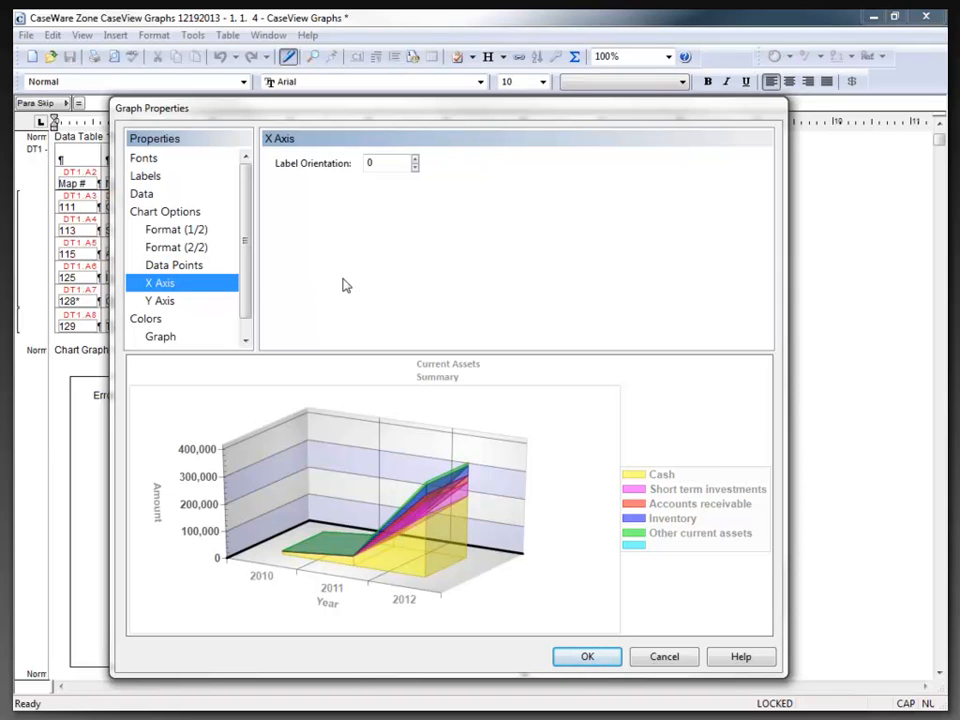
left_click(152, 230)
left_click(290, 199)
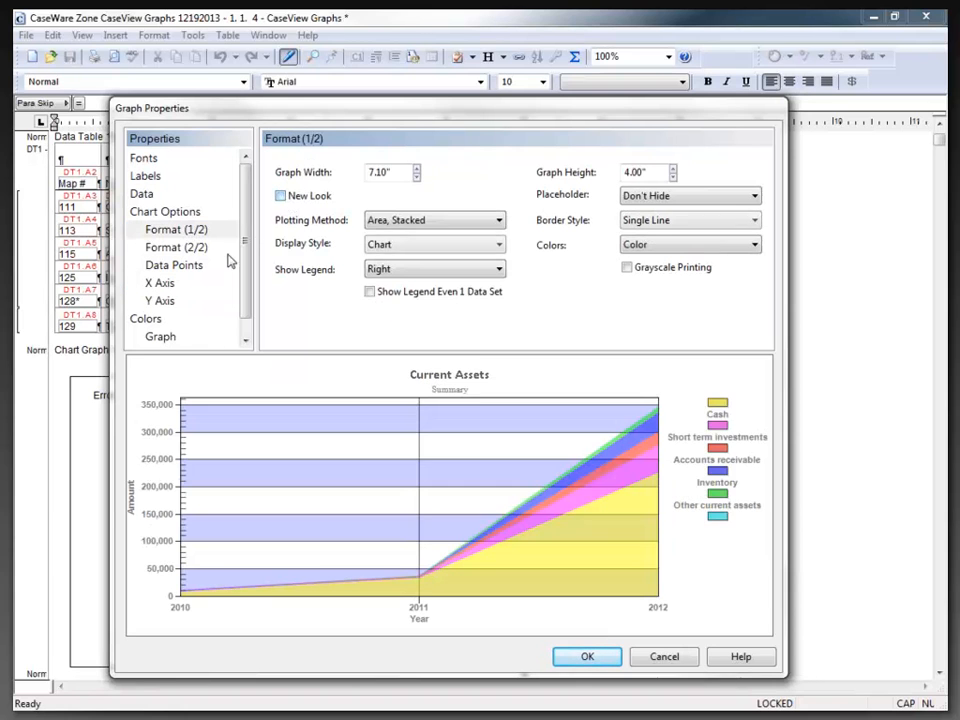
left_click(160, 284)
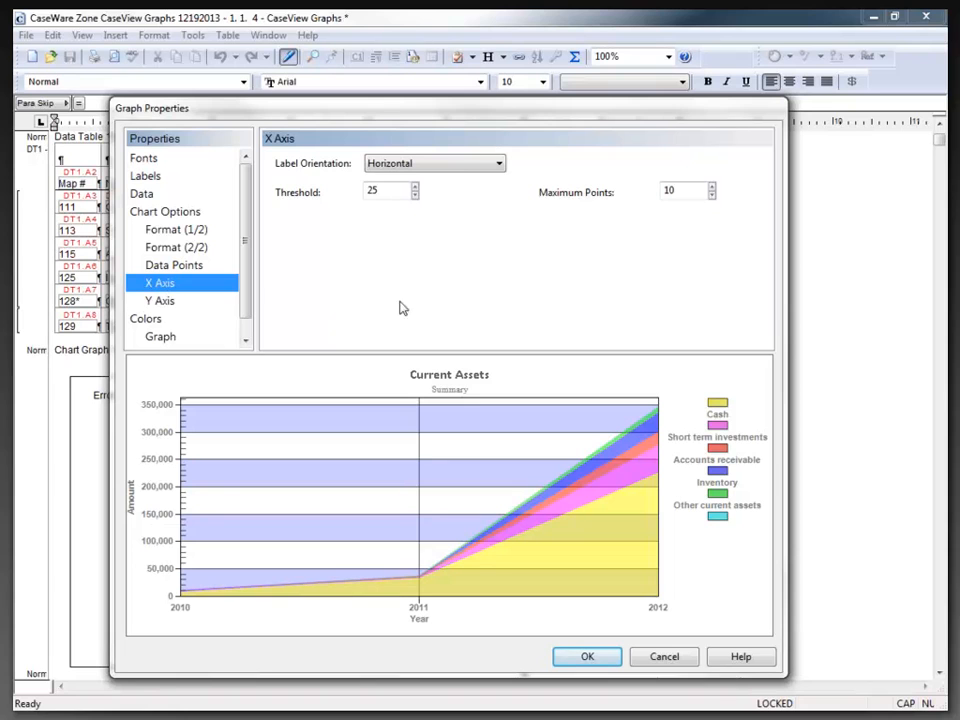
left_click(459, 165)
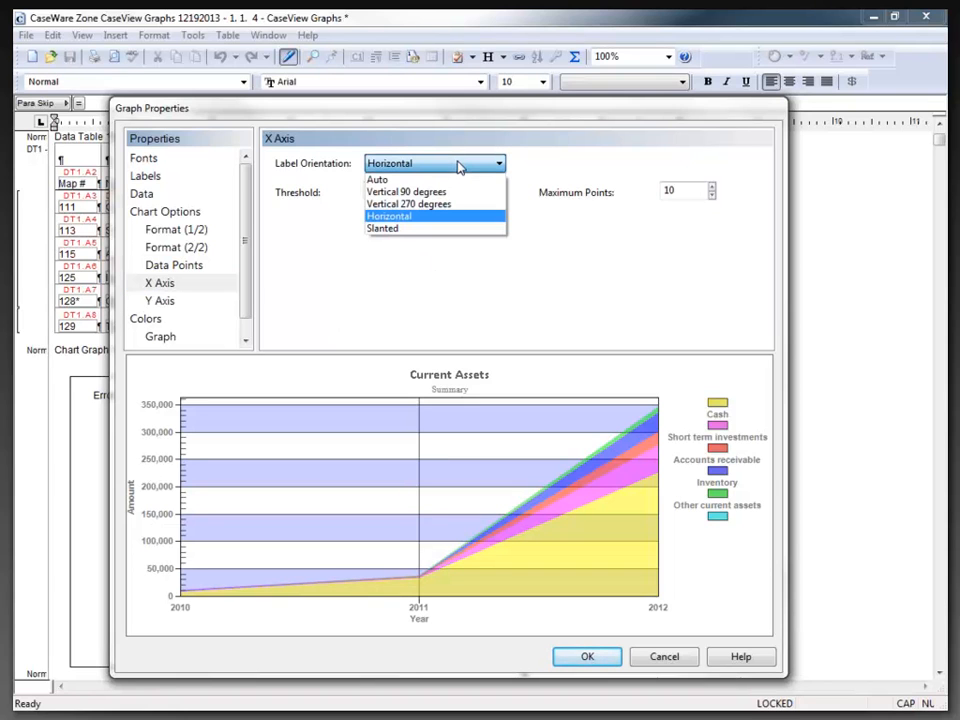
left_click(460, 169)
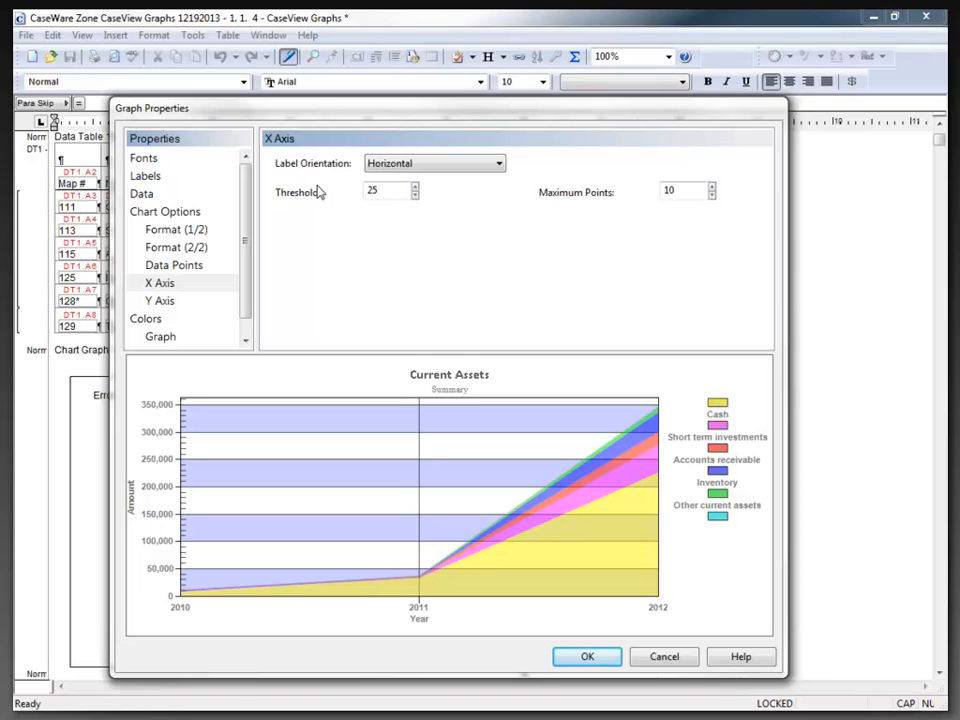
Try lower Maximum Points values for the X axis and raise the setting back to 10.
left_click(712, 197)
left_click(711, 196)
left_click(711, 196)
left_click(710, 196)
left_click(710, 196)
left_click(712, 188)
left_click(712, 188)
left_click(712, 188)
left_click(712, 188)
left_click(712, 188)
Try the Manually Set Scale option for the Y axis with its minimum and maximum fields, and turn it off again.
left_click(158, 301)
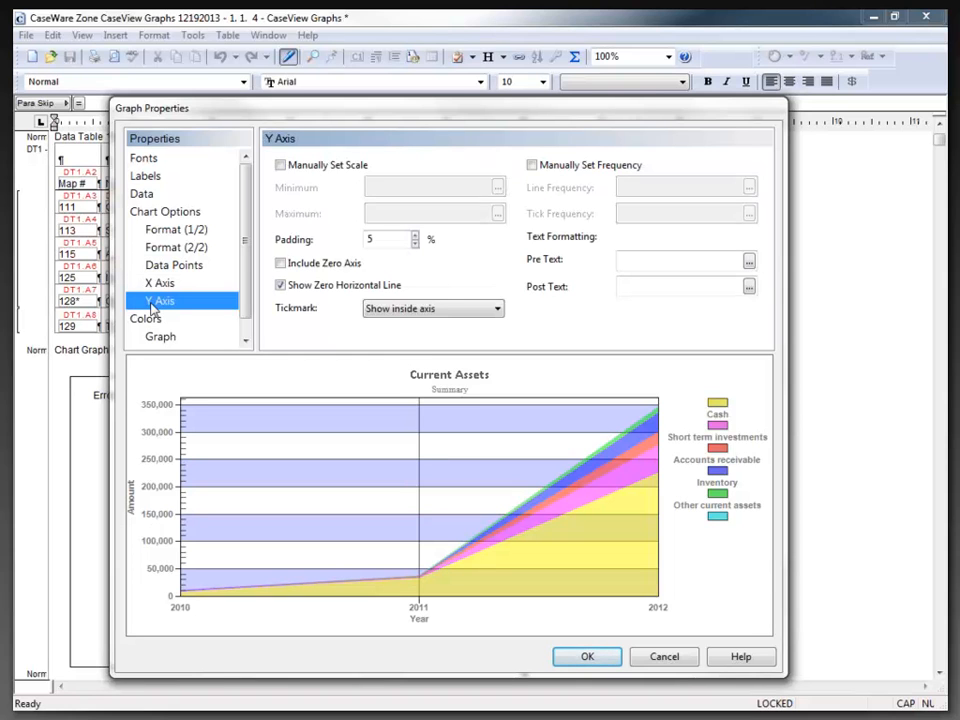
left_click(281, 166)
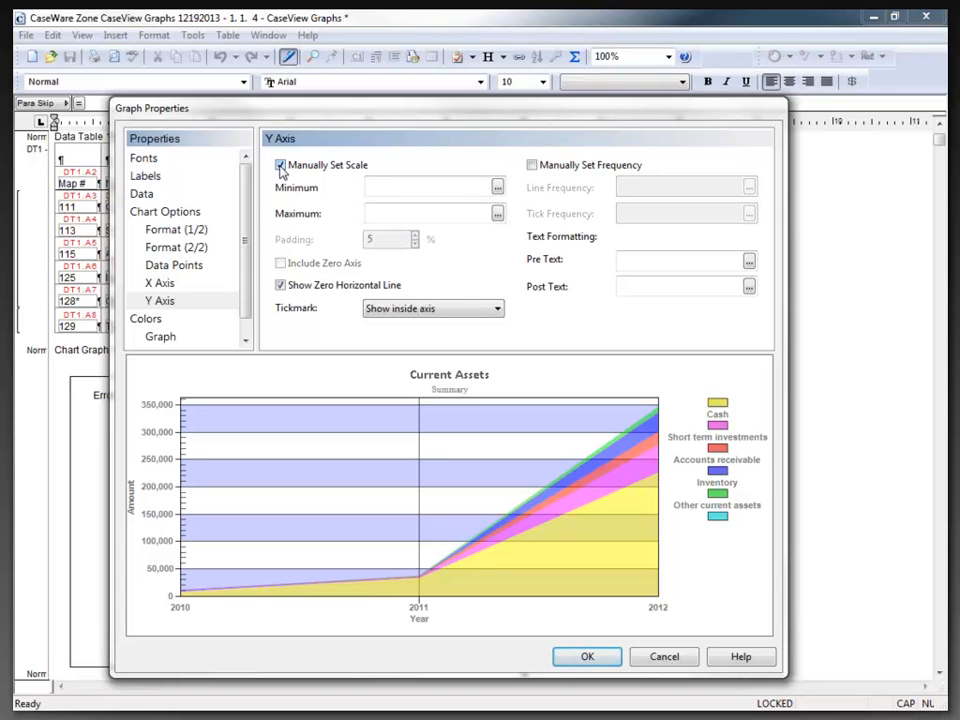
left_click(411, 185)
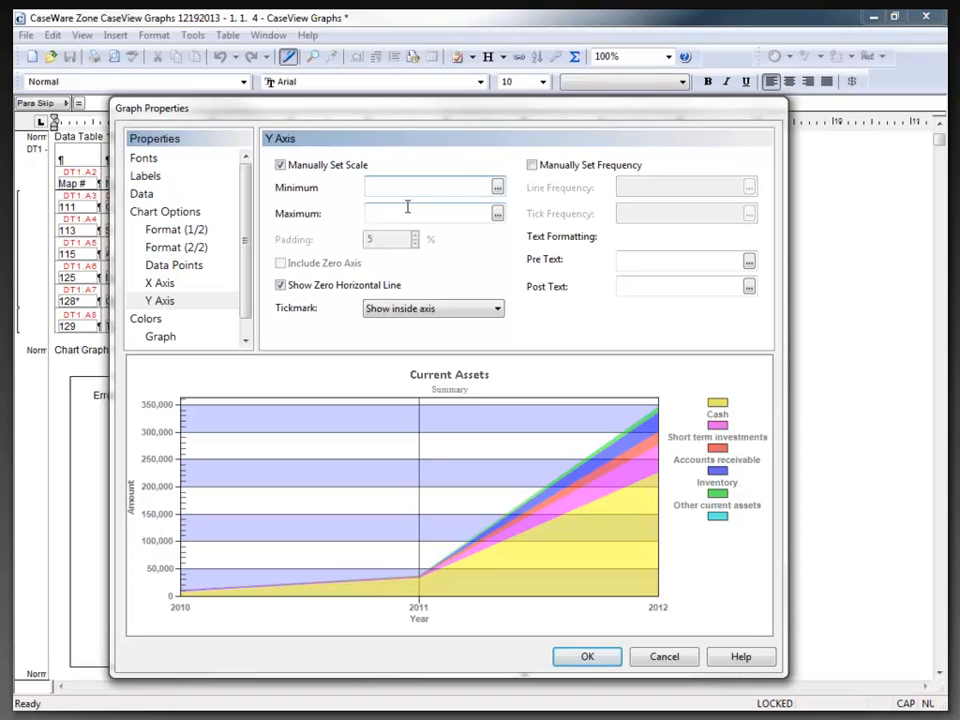
left_click(407, 206)
left_click(280, 165)
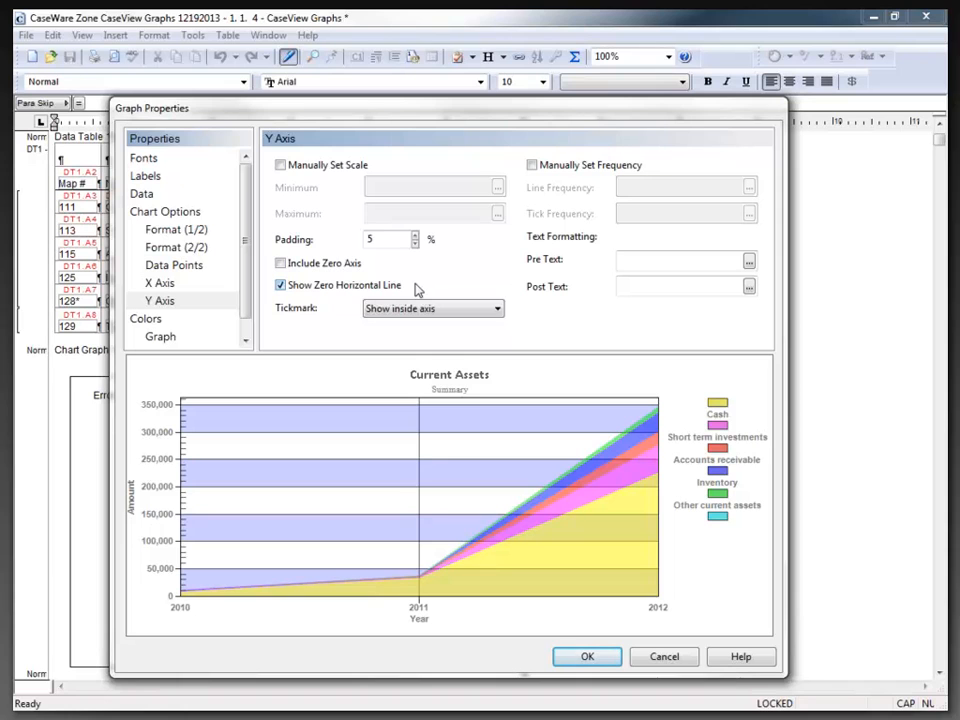
Try the Include Zero Axis and Manually Set Frequency options for the Y axis and turn both off again.
left_click(281, 264)
left_click(281, 264)
left_click(532, 167)
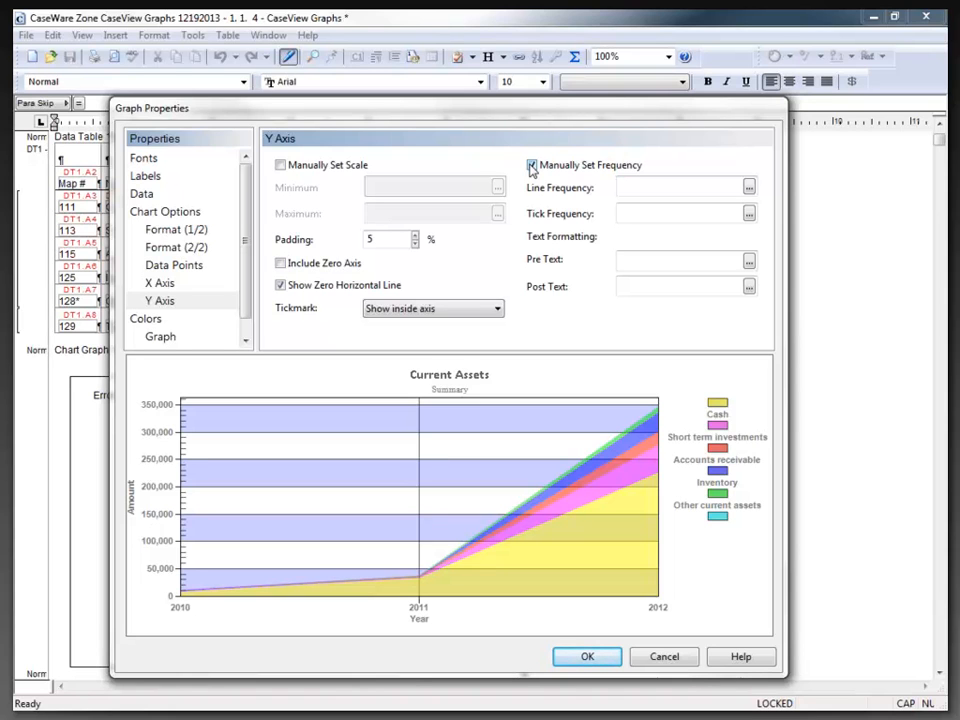
left_click(532, 167)
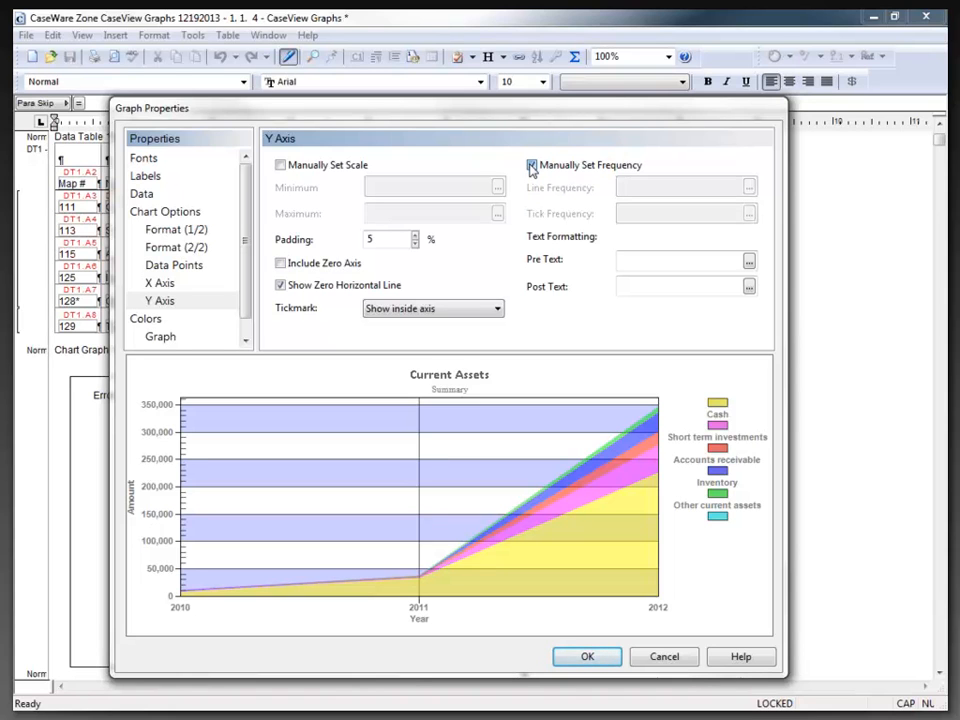
Examine the Y axis text formatting fields and the graph's color options, including the text color.
left_click(635, 284)
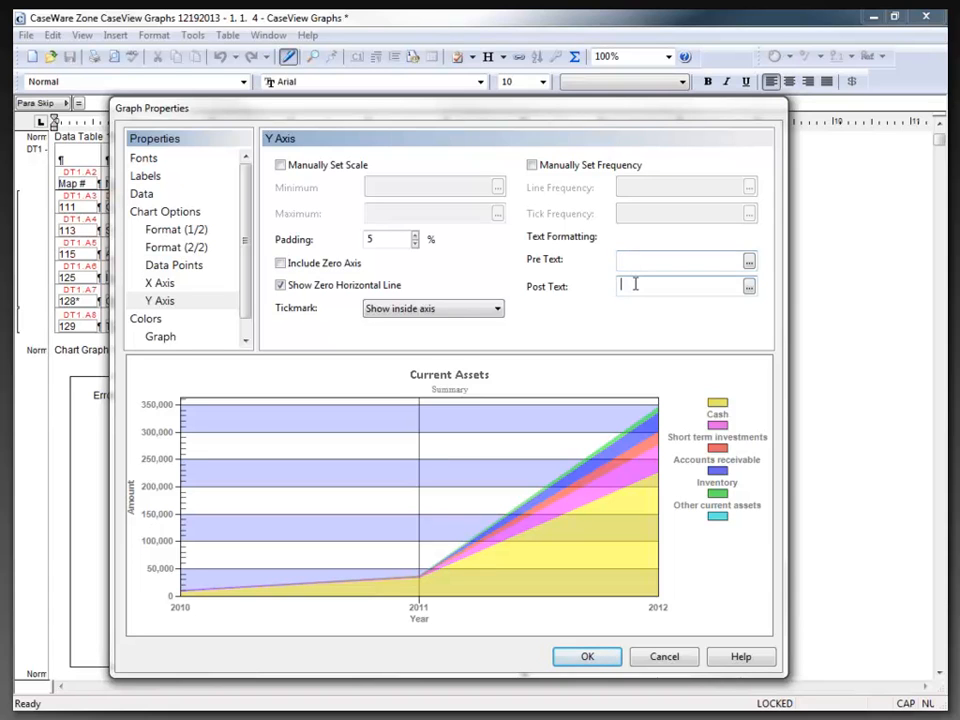
left_click(160, 335)
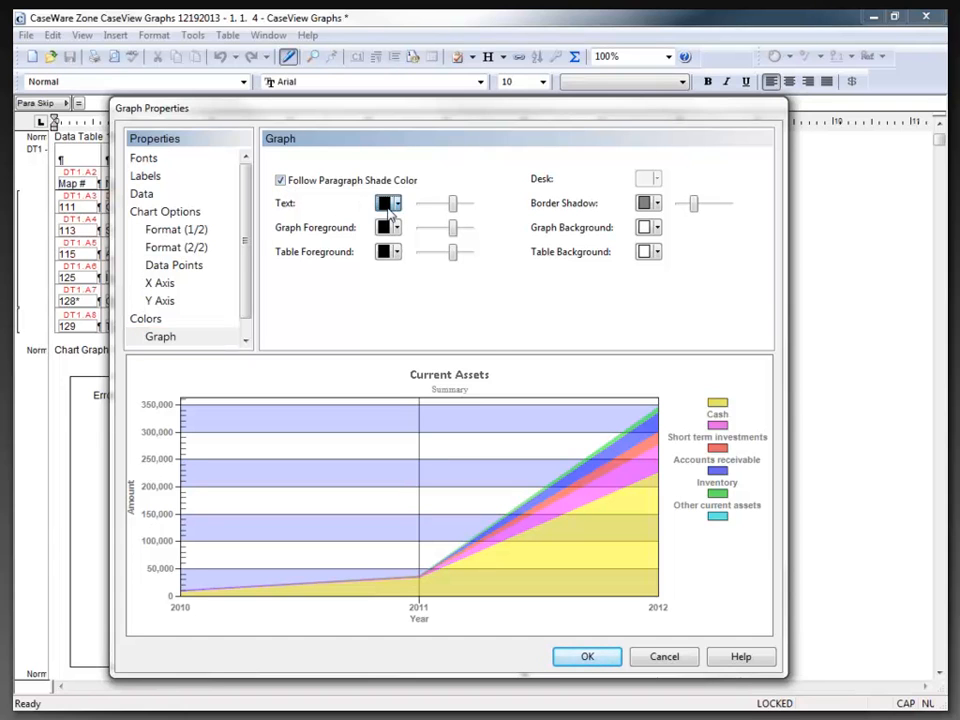
left_click(388, 205)
Turn the New Look back on for the graph, apply the properties and compare it with the sample graph below.
left_click(158, 230)
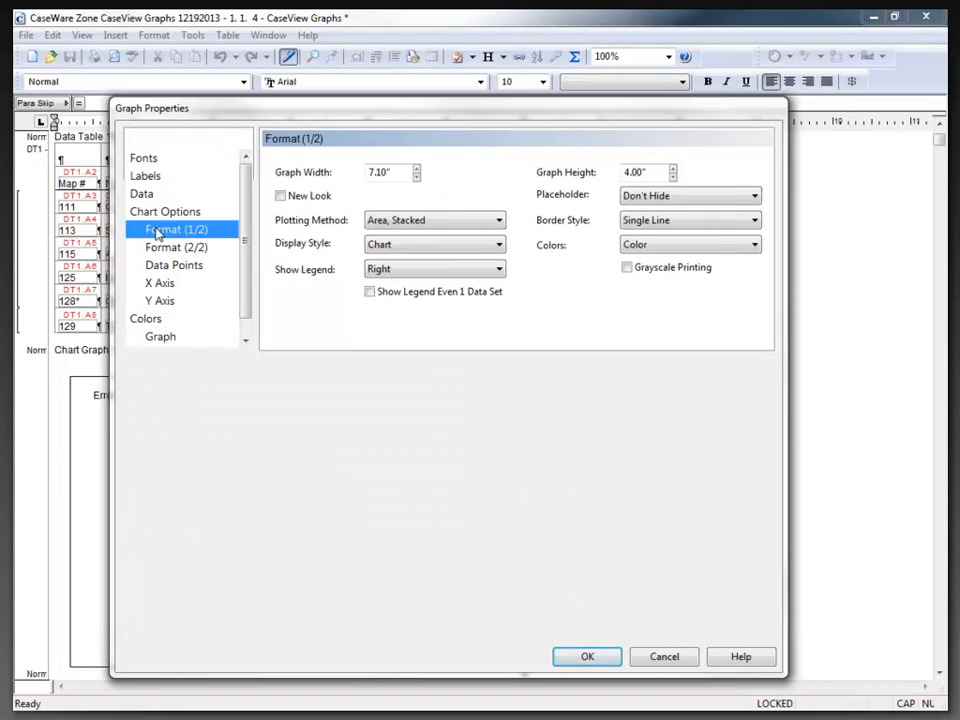
left_click(281, 196)
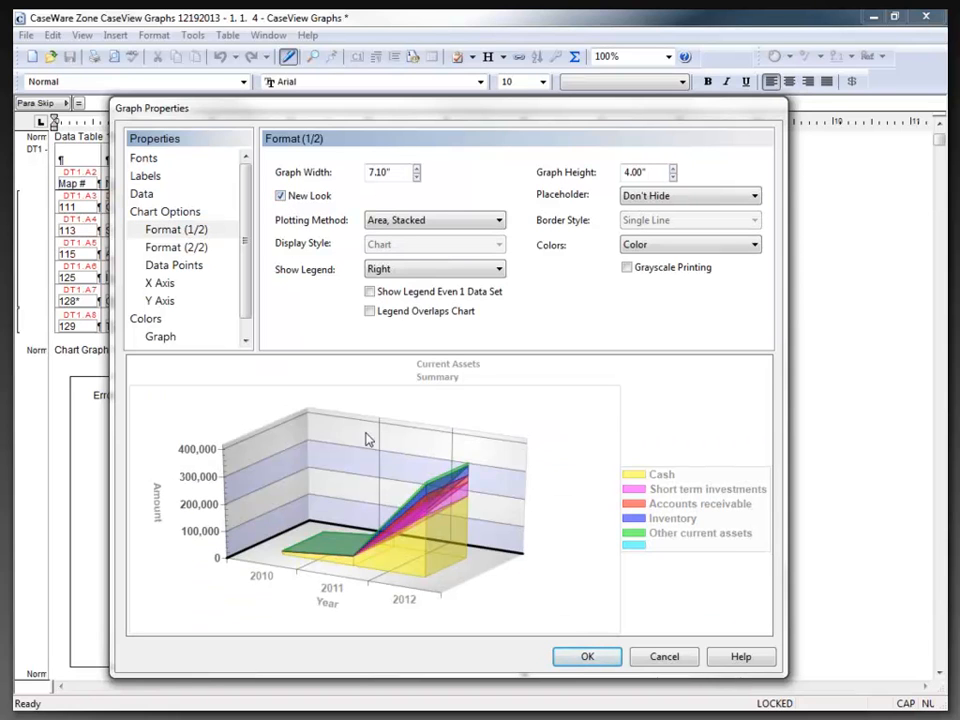
left_click(584, 657)
scroll(348, 462, "down", 3)
scroll(348, 462, "down", 5)
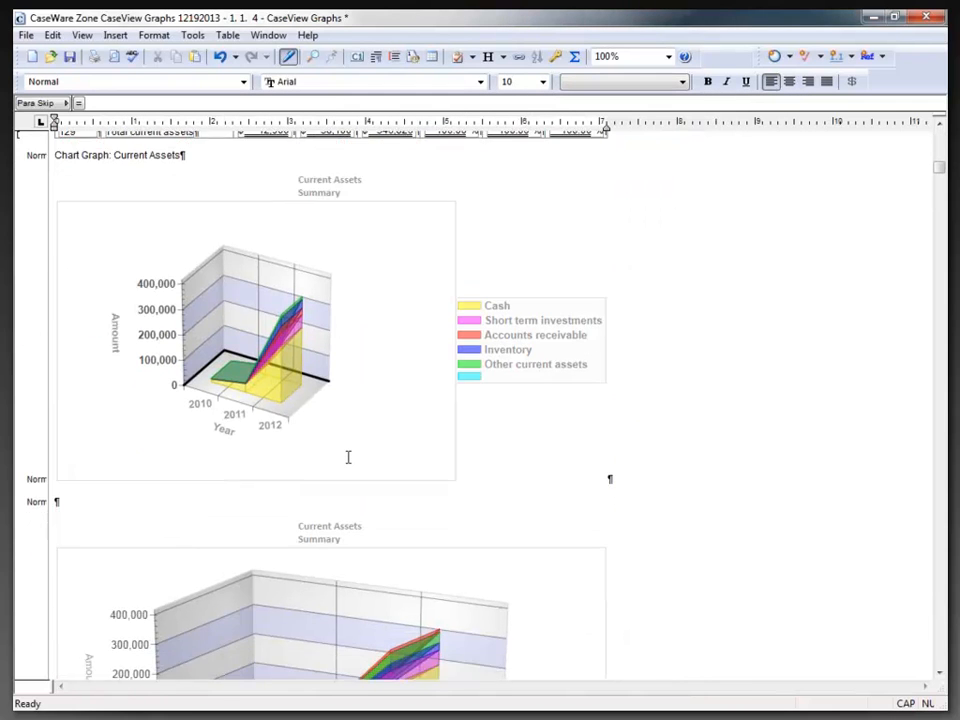
scroll(348, 457, "down", 1)
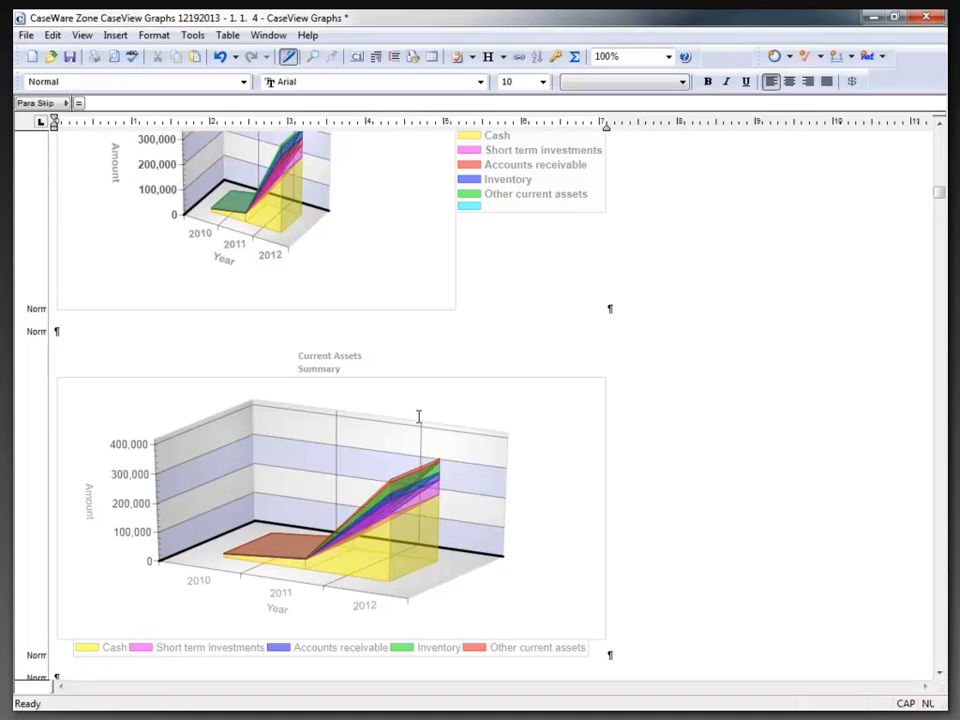
Set the new Current Assets graph's legend to show at the Bottom and apply the change.
scroll(256, 272, "up", 5)
double_click(257, 273)
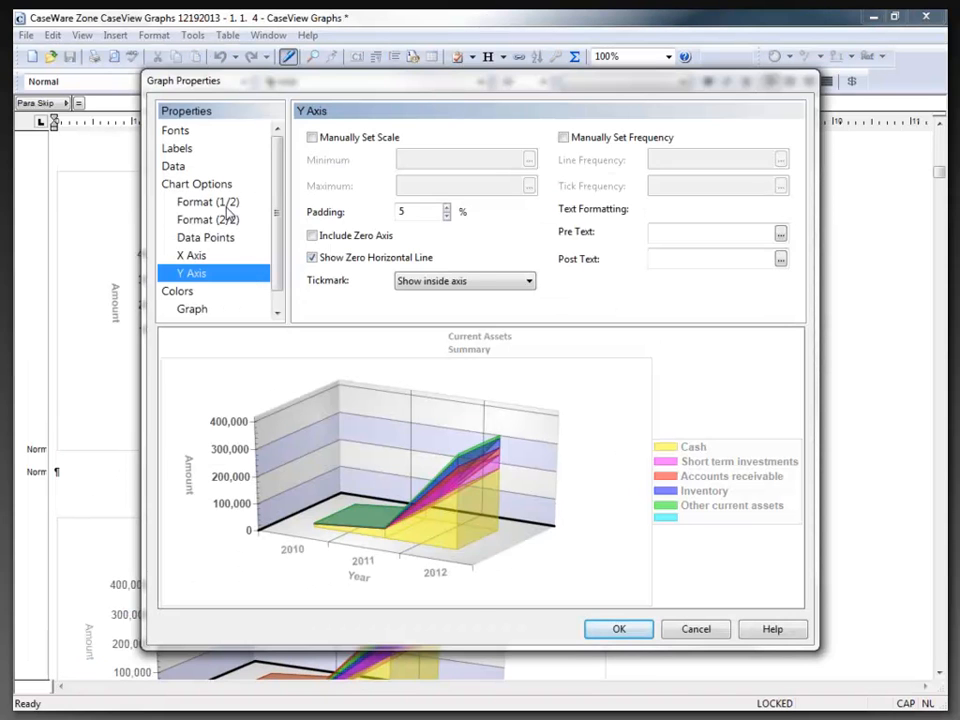
left_click(225, 203)
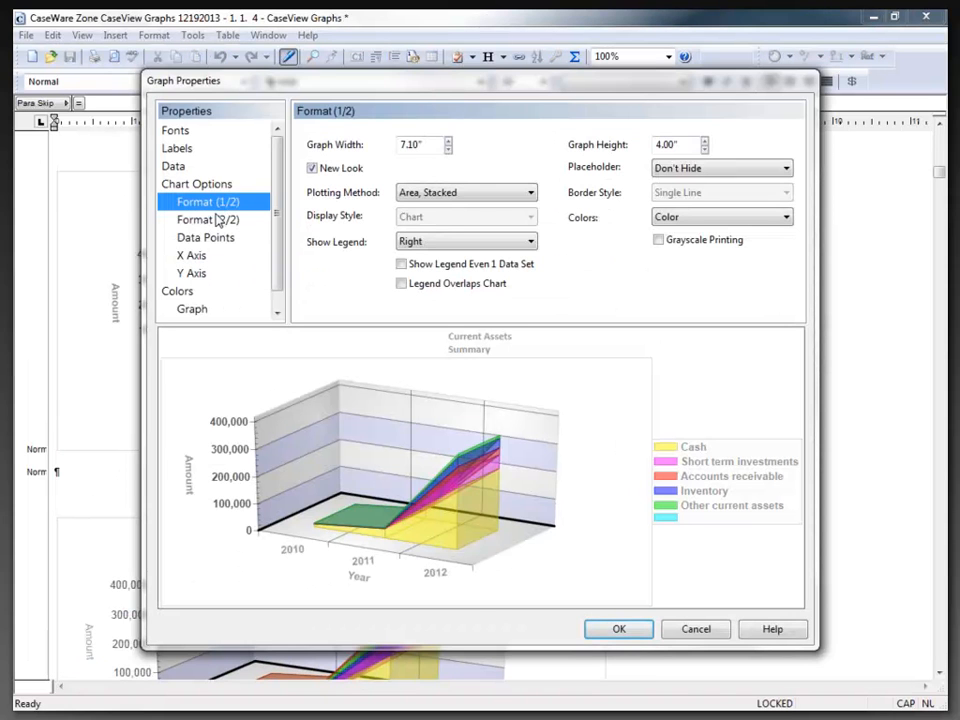
left_click(415, 243)
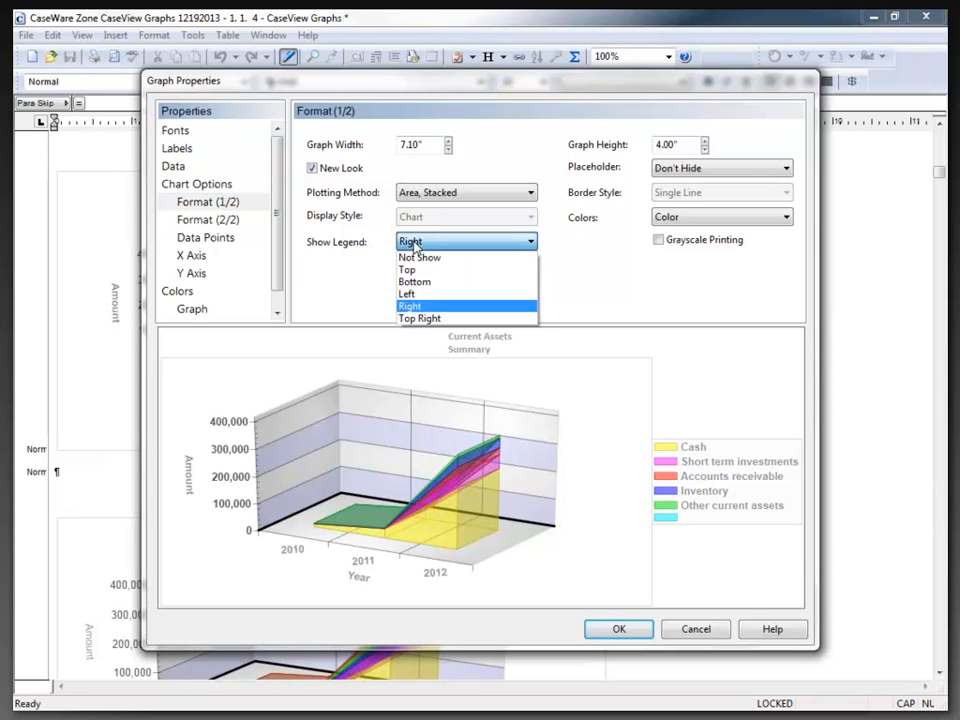
left_click(420, 282)
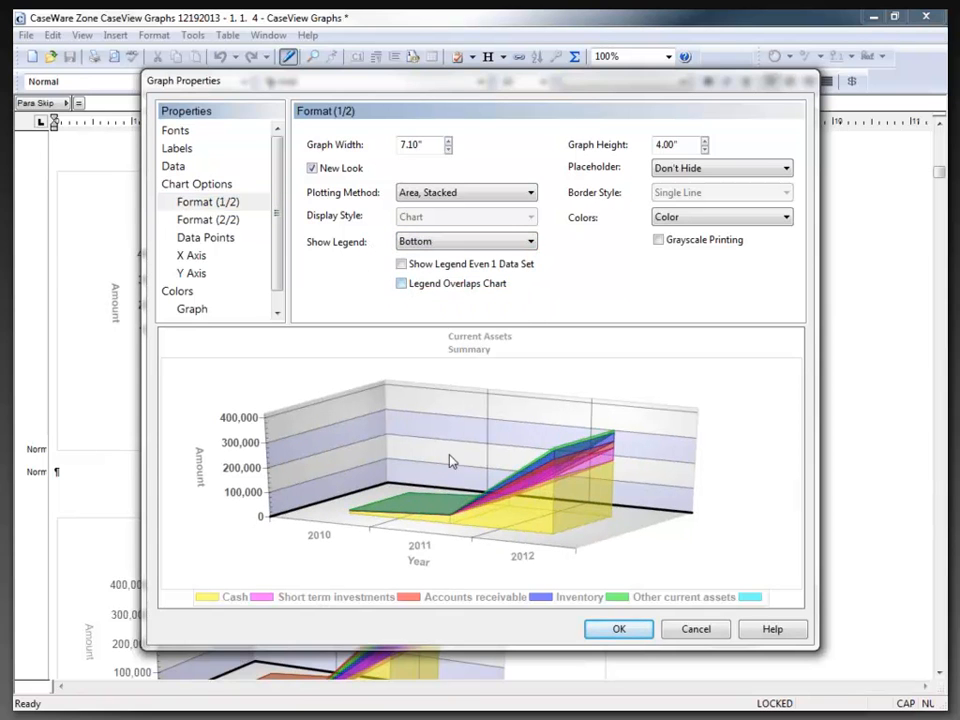
left_click(619, 629)
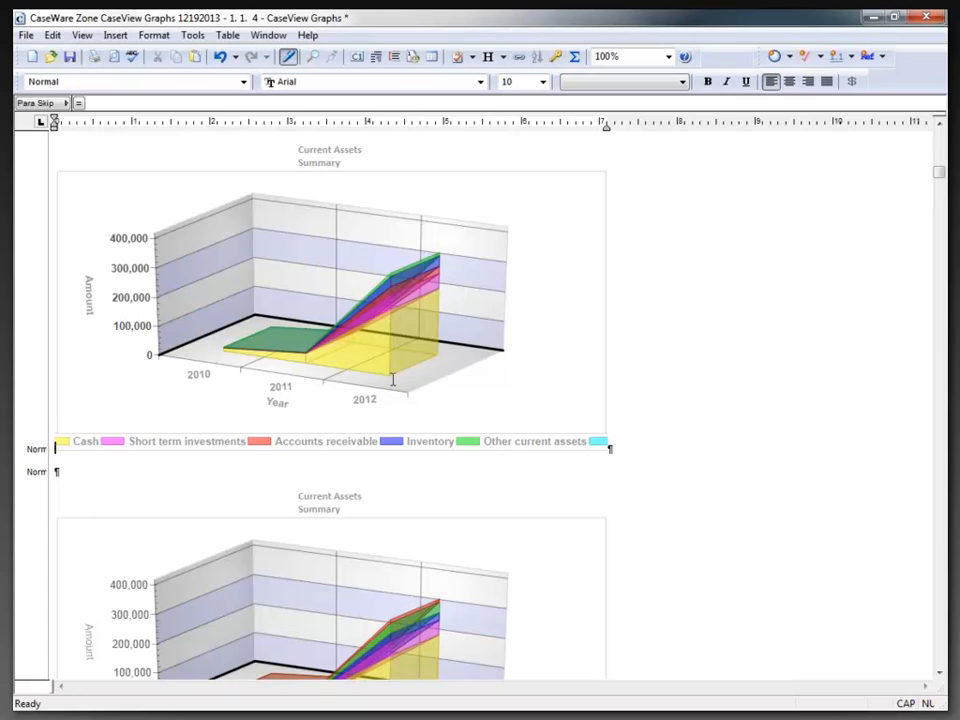
Examine the plotting method in the format options of the stacked percent area graph further down the document.
scroll(392, 380, "down", 3)
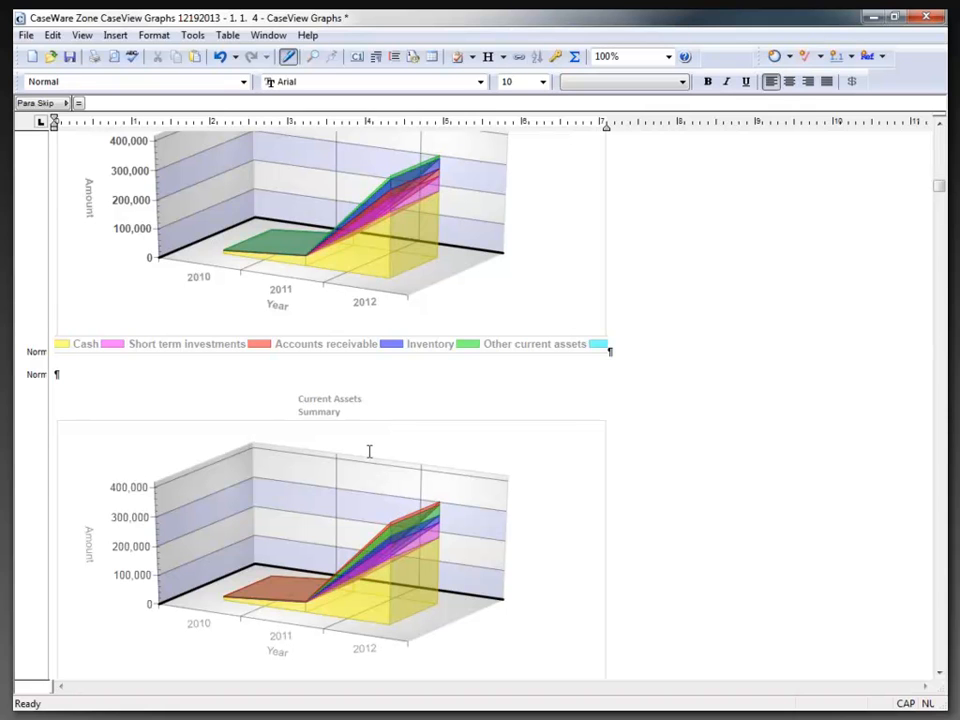
scroll(369, 452, "down", 14)
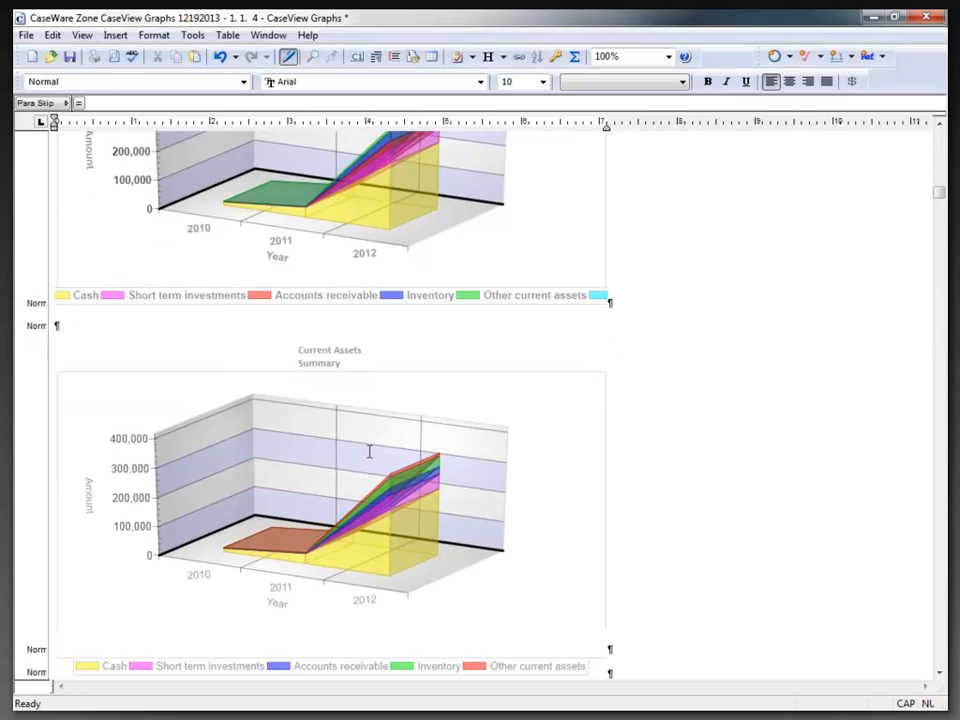
scroll(373, 445, "down", 2)
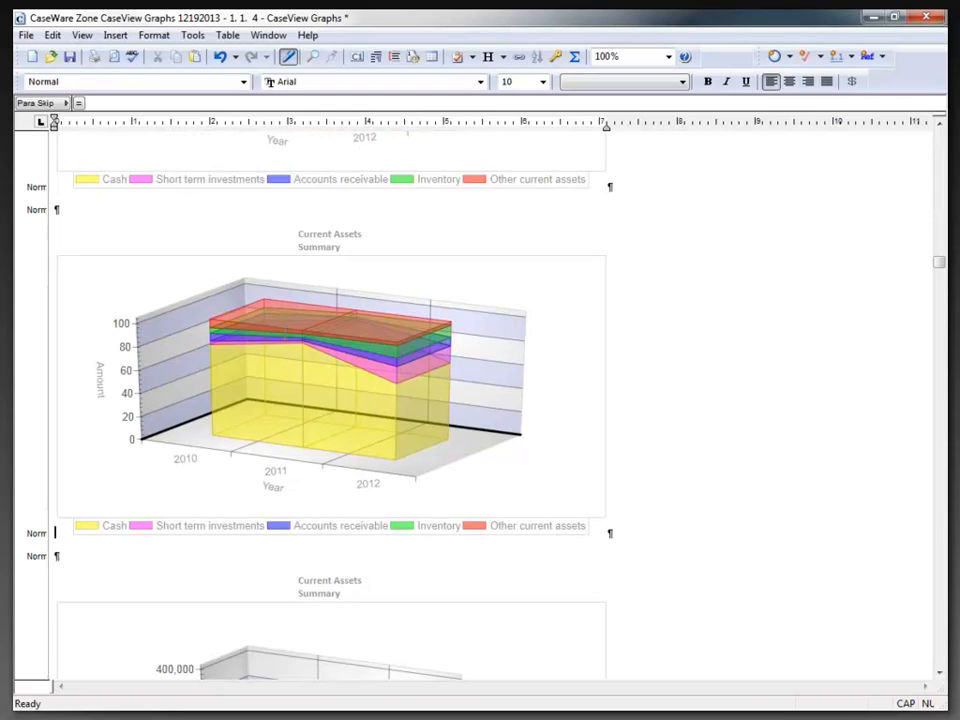
double_click(285, 339)
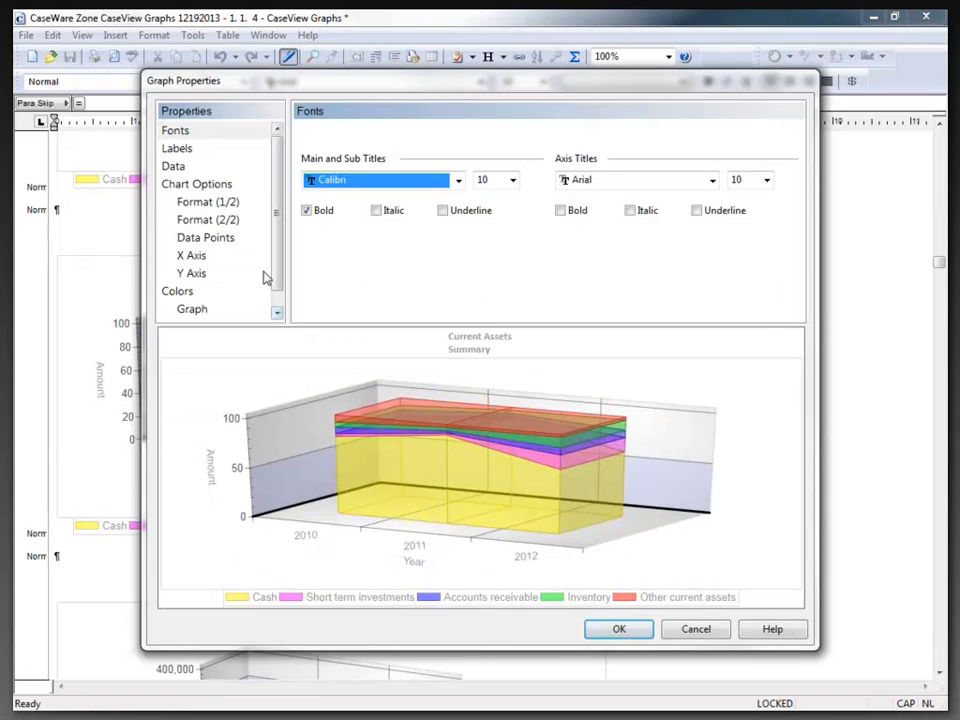
left_click(208, 201)
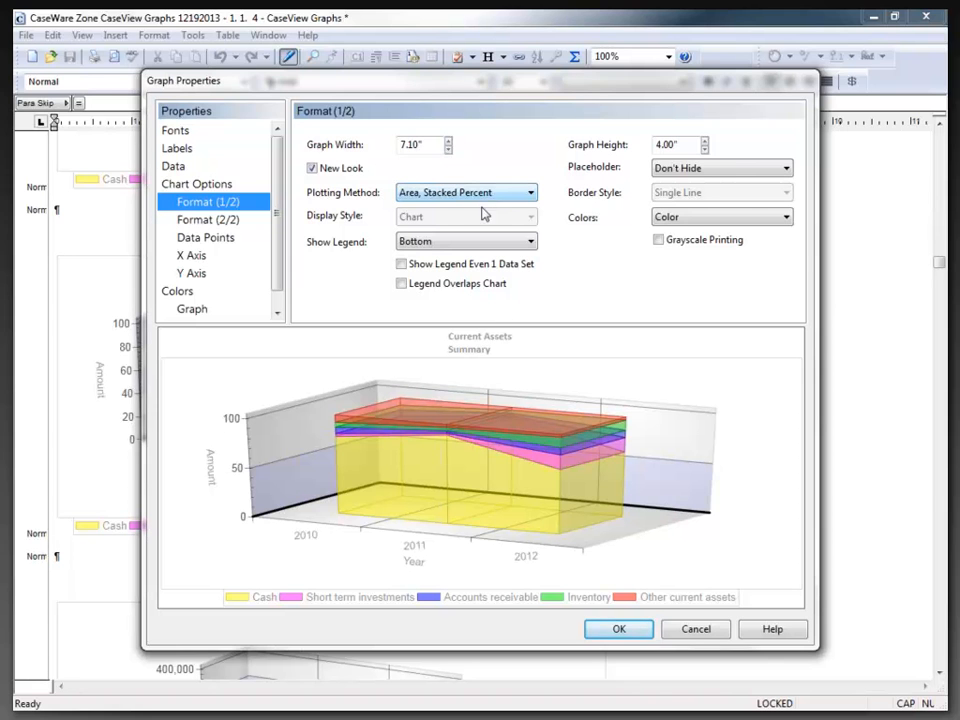
left_click(618, 628)
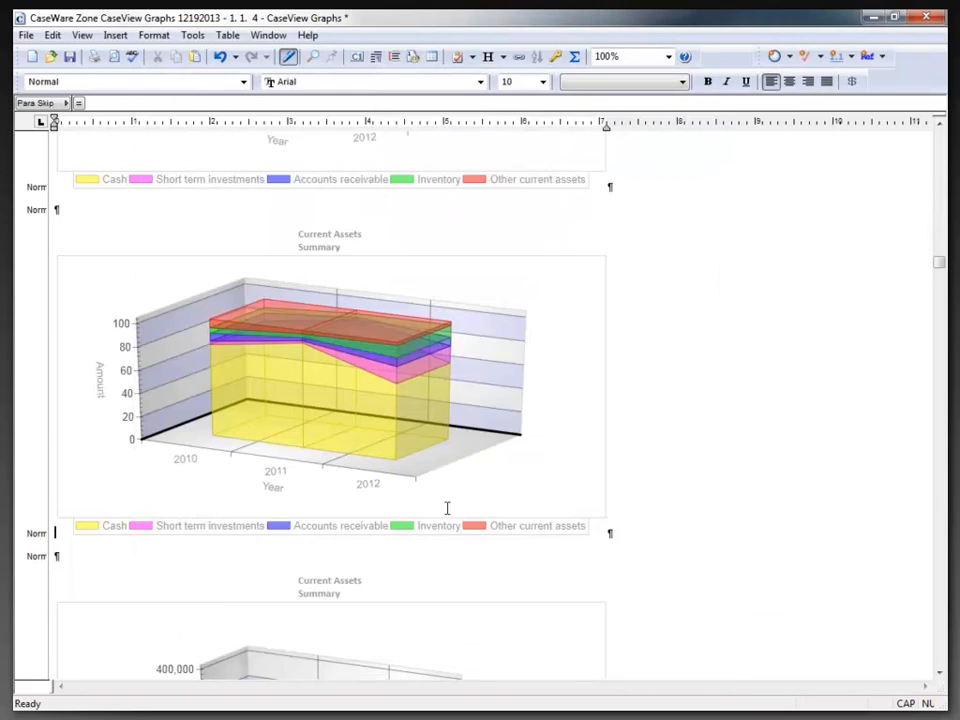
Examine the plotting method in the format options of the stacked bar graph and leave its properties.
scroll(445, 505, "down", 5)
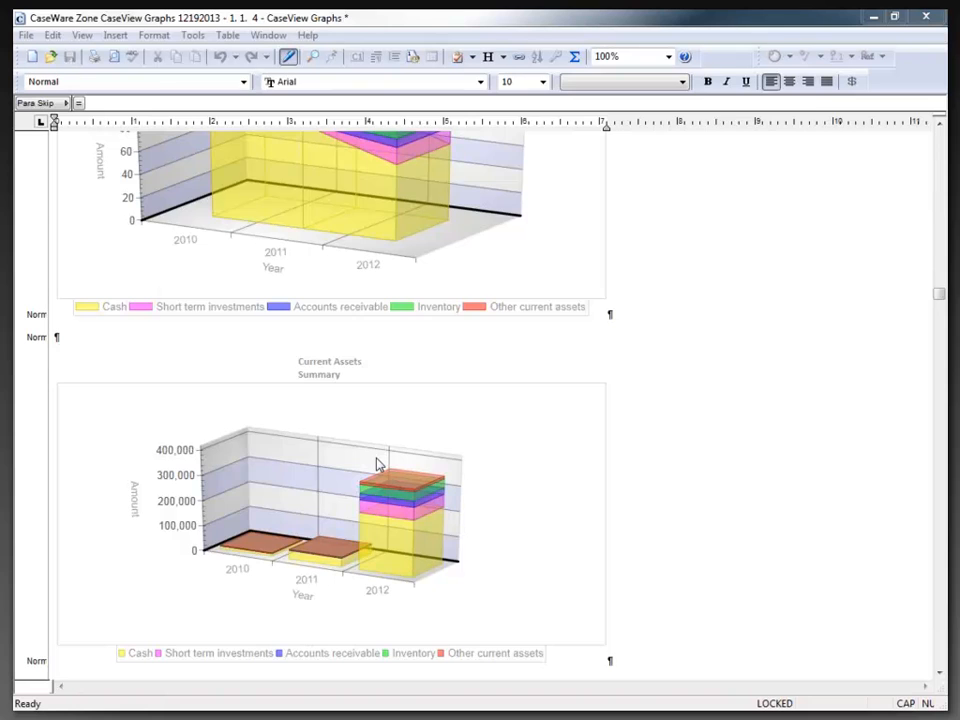
double_click(378, 465)
left_click(205, 201)
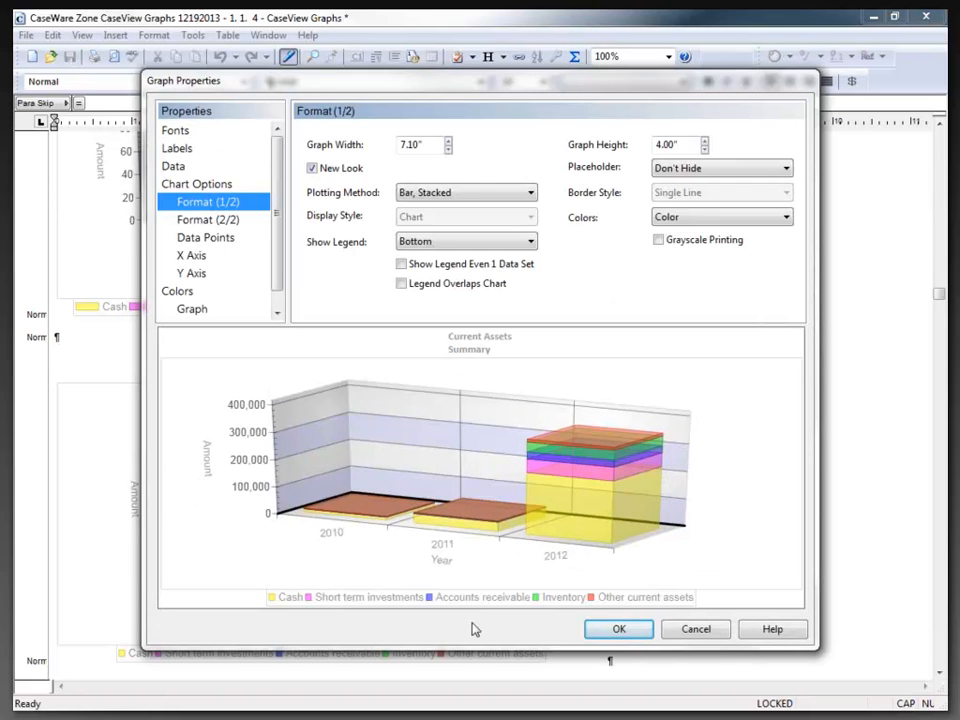
left_click(692, 630)
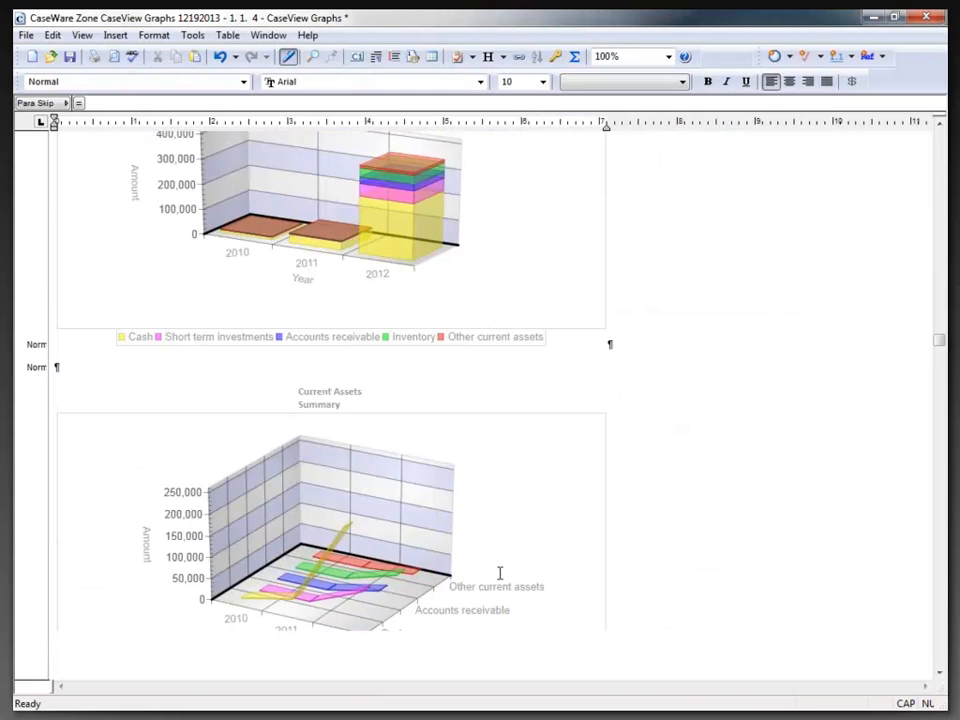
Examine the plotting method in the format options of the ribbon graph and close its properties.
scroll(458, 532, "down", 2)
double_click(372, 461)
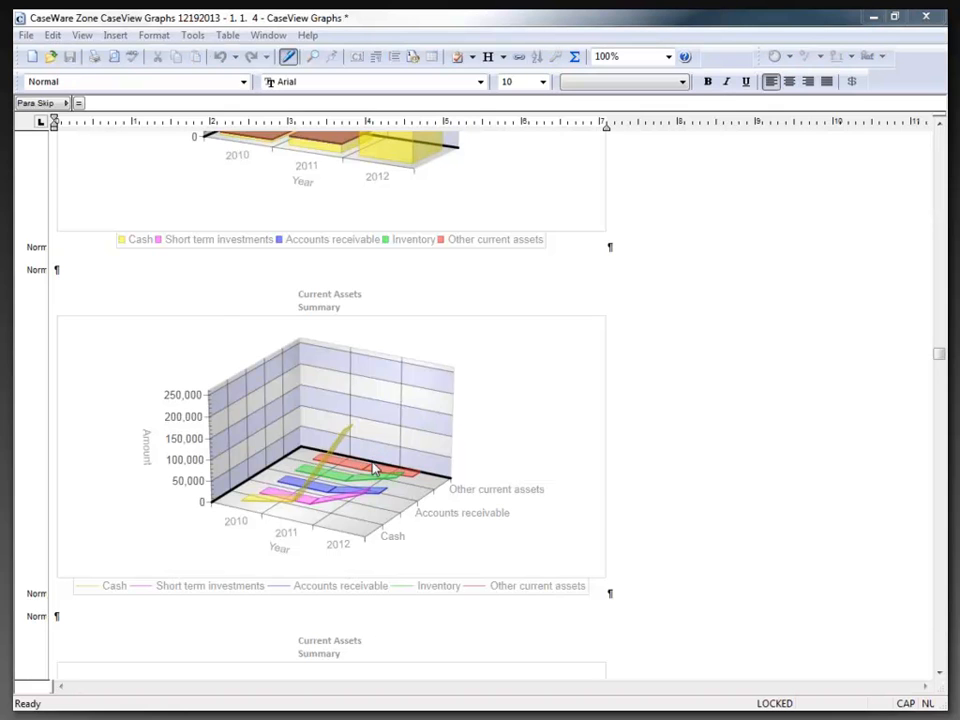
left_click(226, 204)
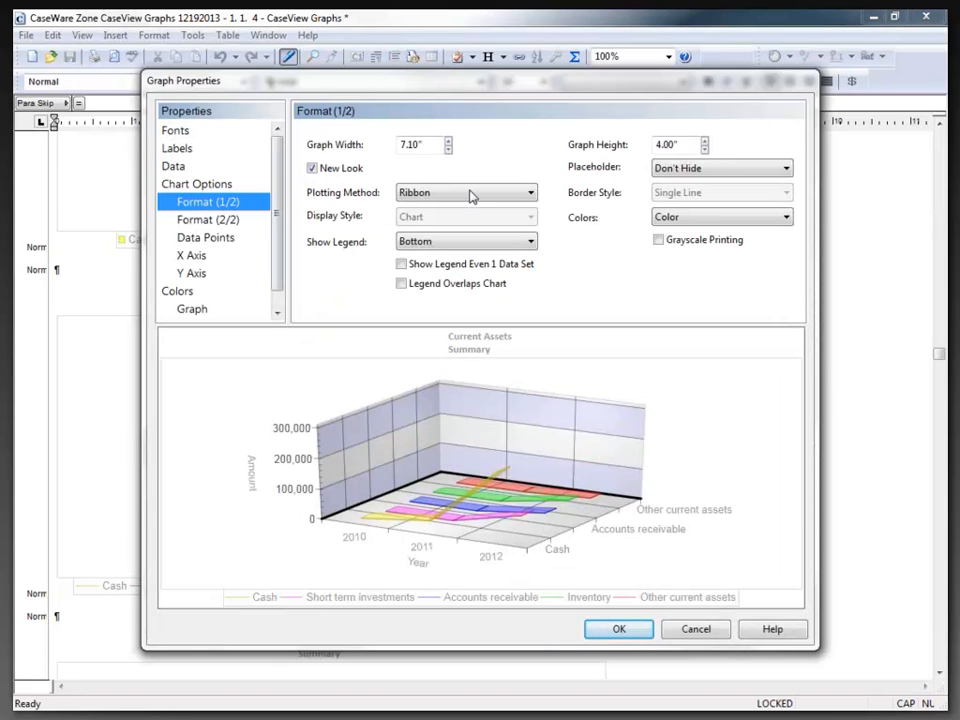
left_click(619, 629)
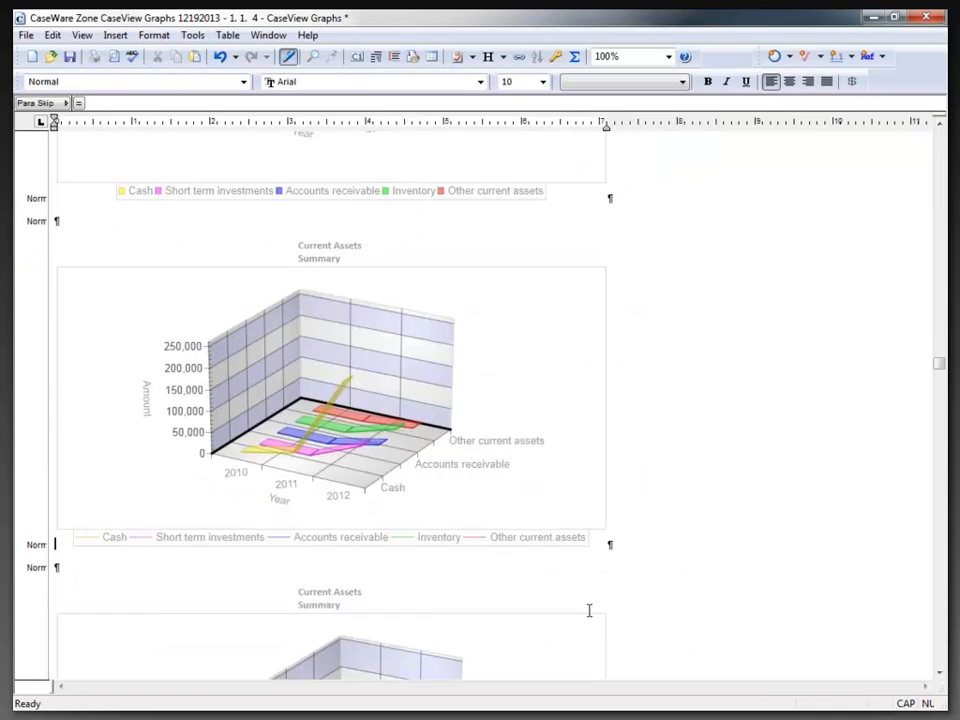
Examine the plotting method in the format options of the unstacked area graph above the Pie Graphs heading.
scroll(585, 606, "down", 6)
double_click(401, 456)
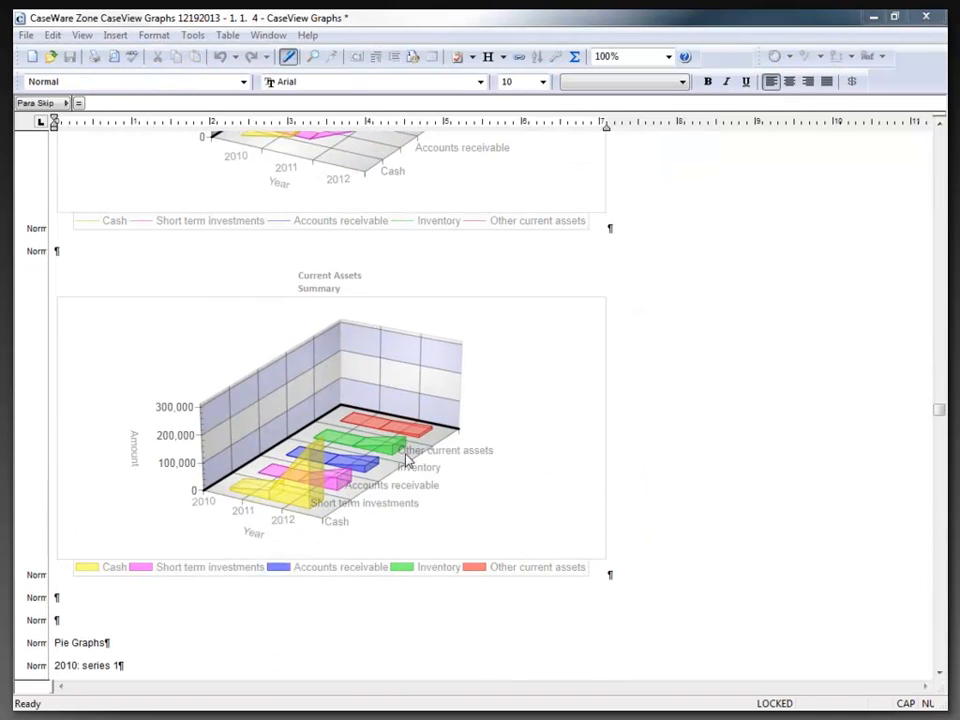
left_click(226, 204)
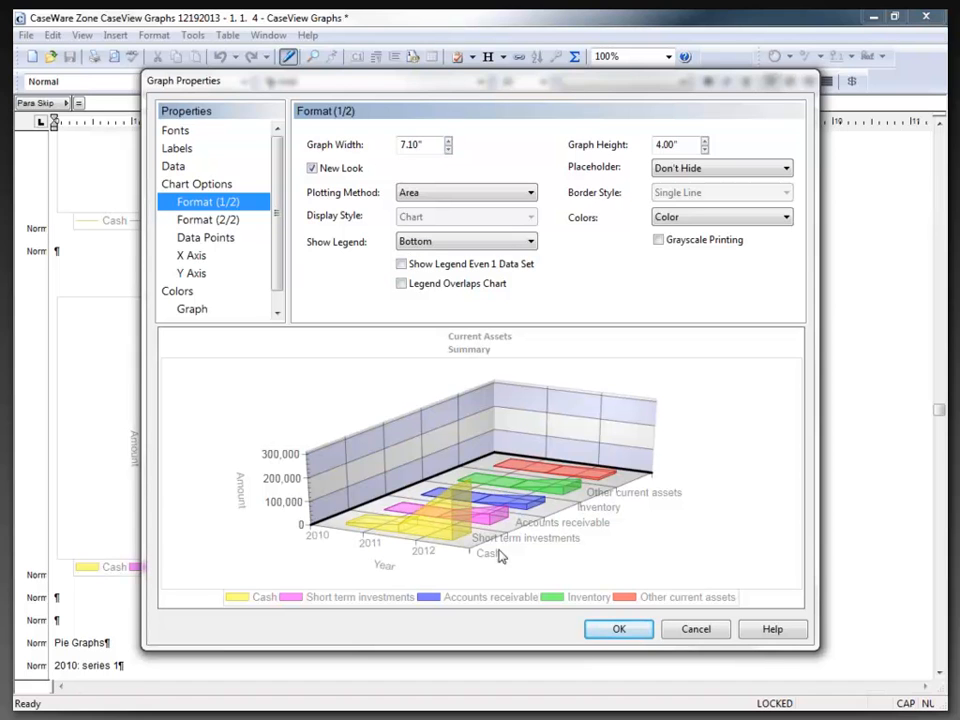
left_click(674, 631)
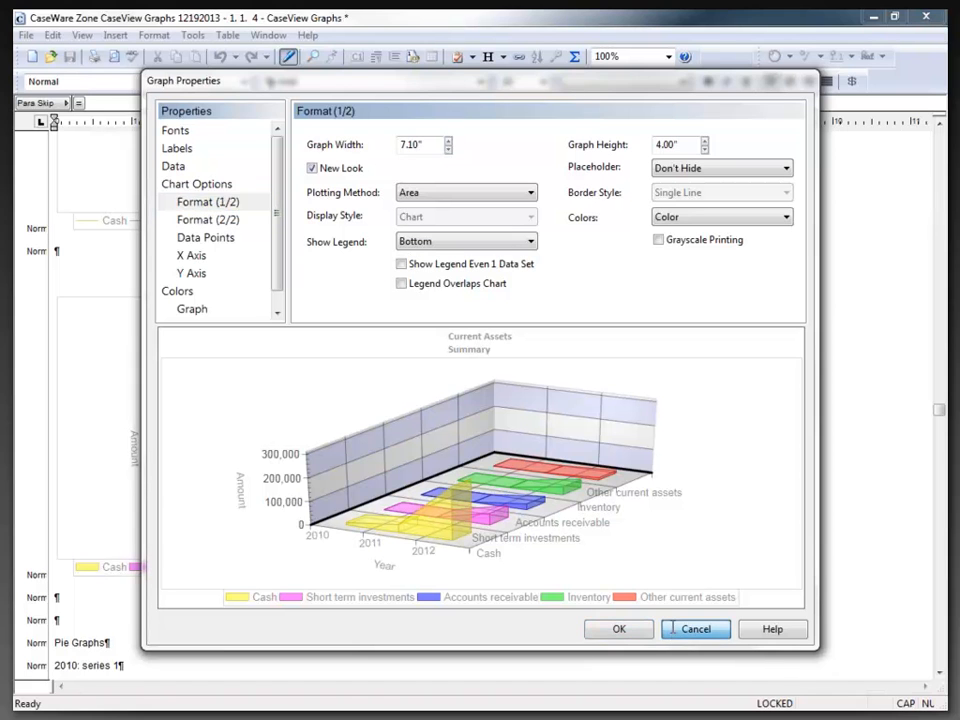
Look over the 2010 series 1 graph in the Pie Graphs section.
scroll(672, 626, "down", 5)
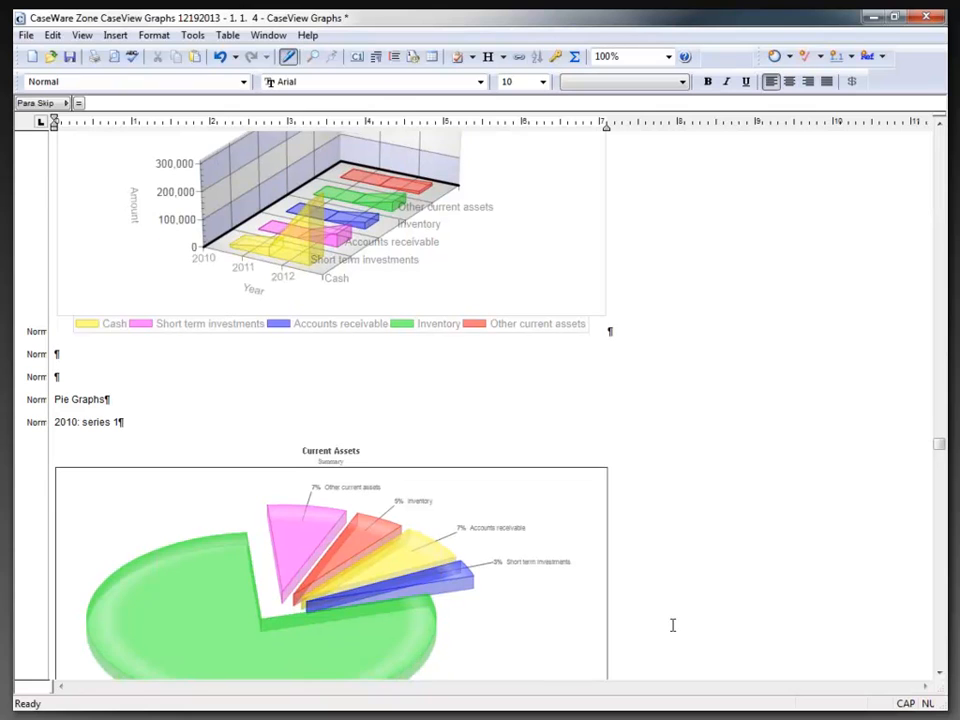
scroll(672, 625, "down", 1)
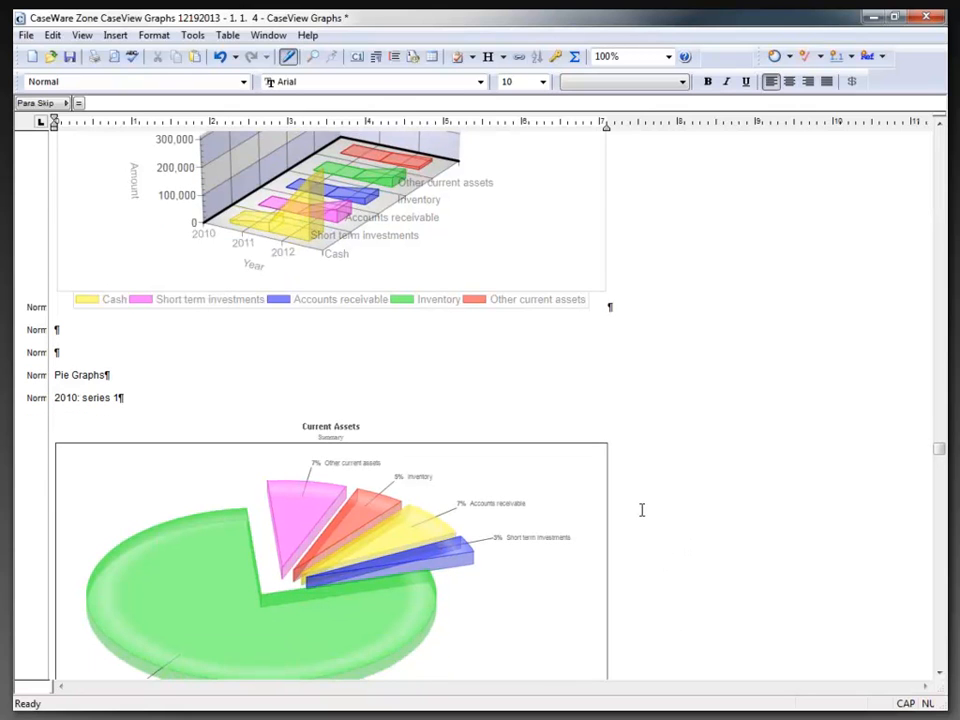
scroll(664, 507, "down", 4)
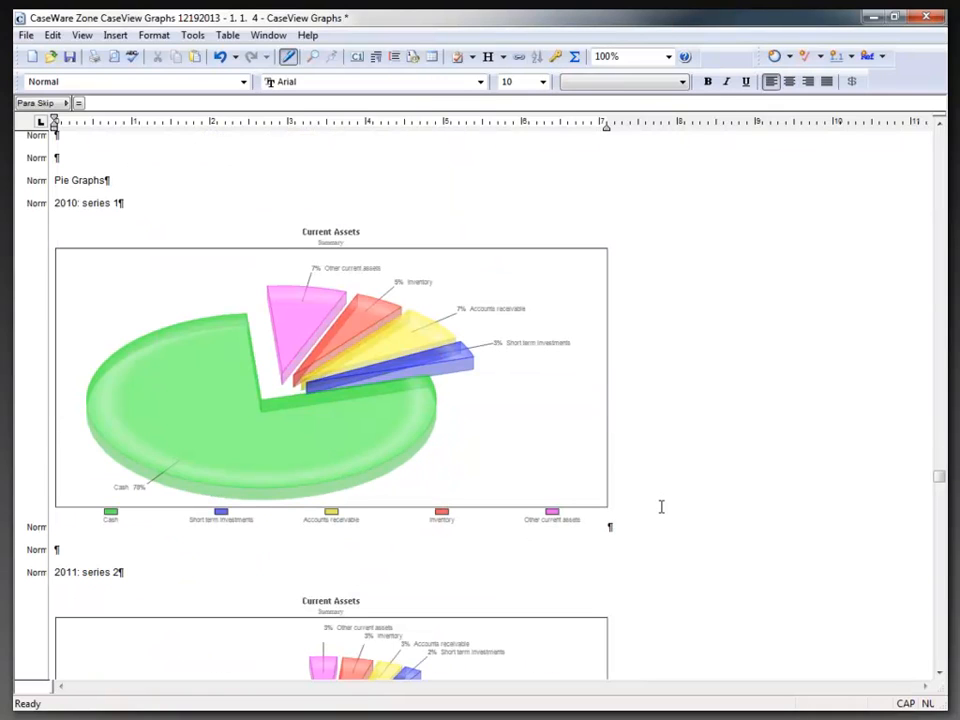
Open the properties of the 2010 series 1 pie graph and examine its DT1.C2, DT1.D2 and DT1.E2 data series.
double_click(324, 391)
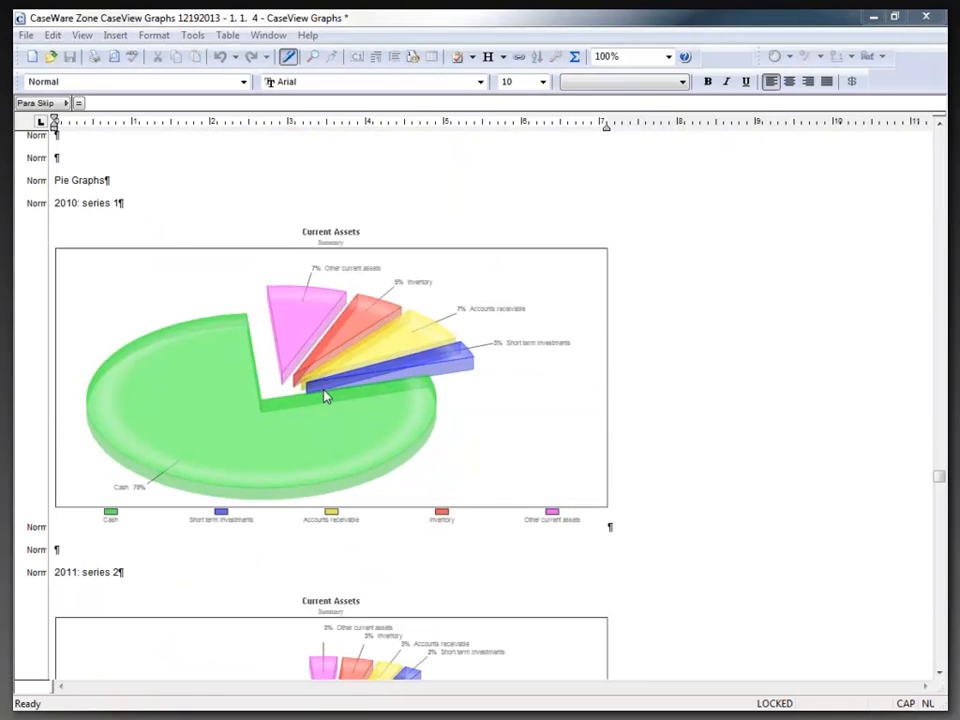
left_click(174, 166)
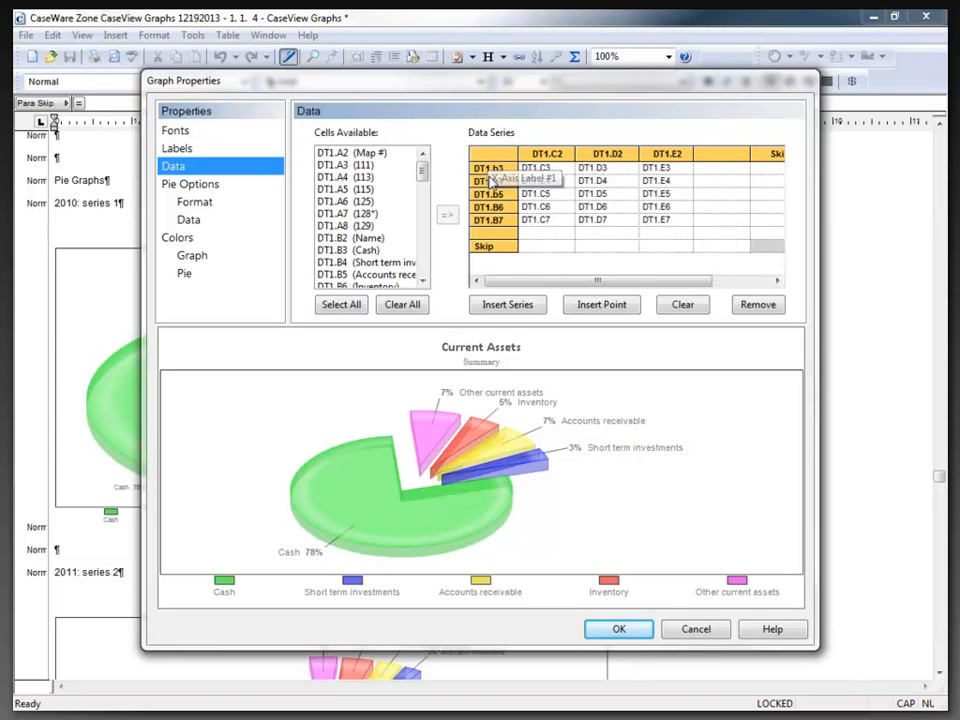
left_click(545, 153)
left_click(610, 153)
left_click(670, 153)
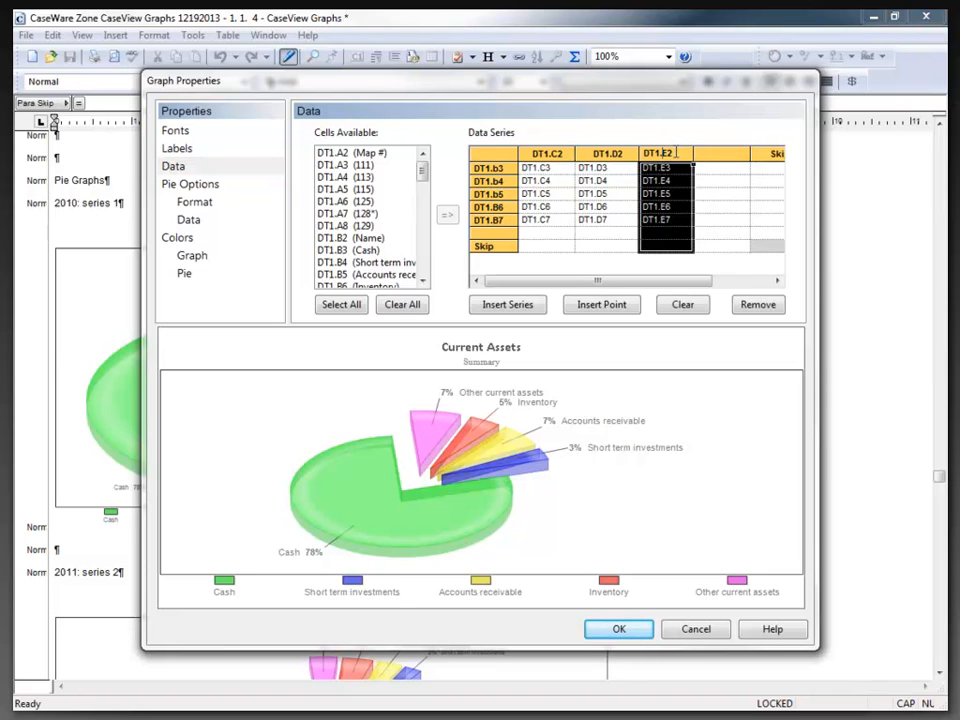
Review the pie graph's font settings, its title labels and its available data cells.
left_click(197, 134)
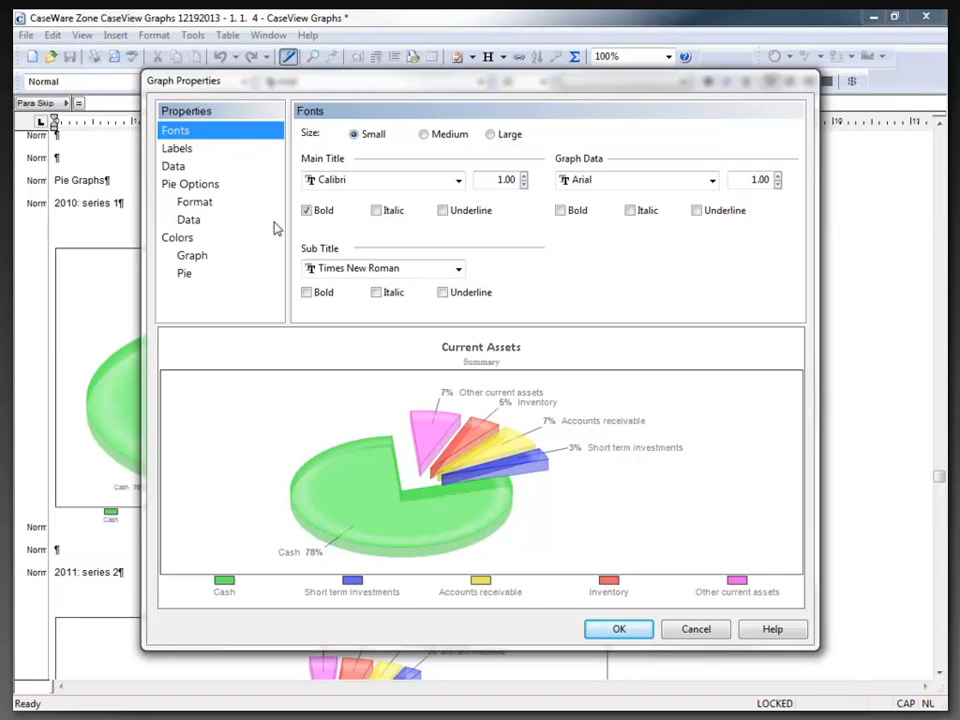
left_click(177, 150)
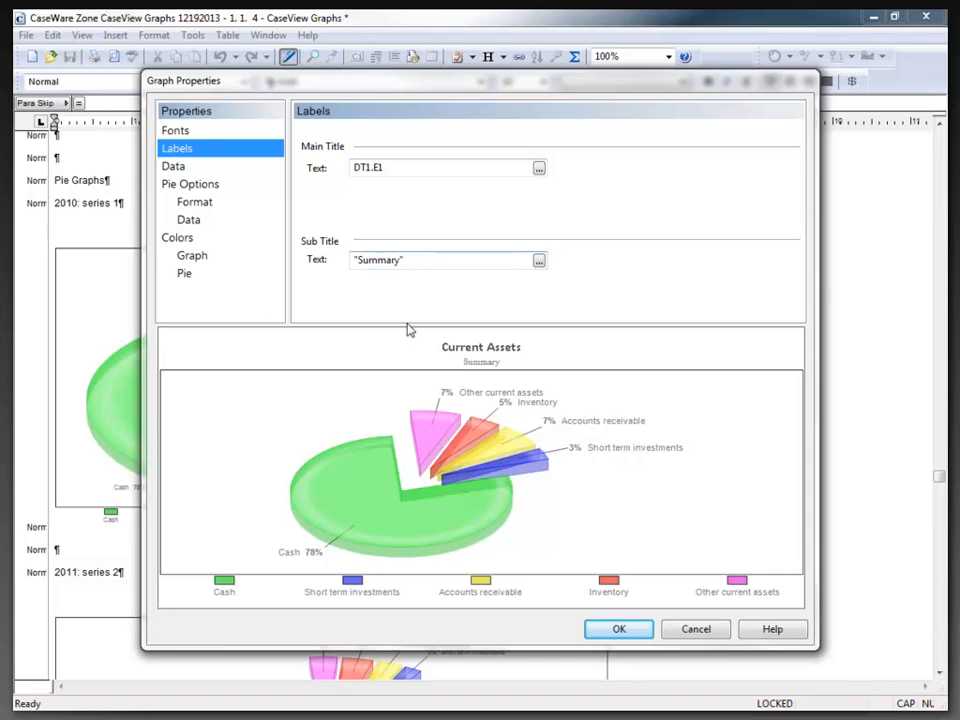
left_click(175, 167)
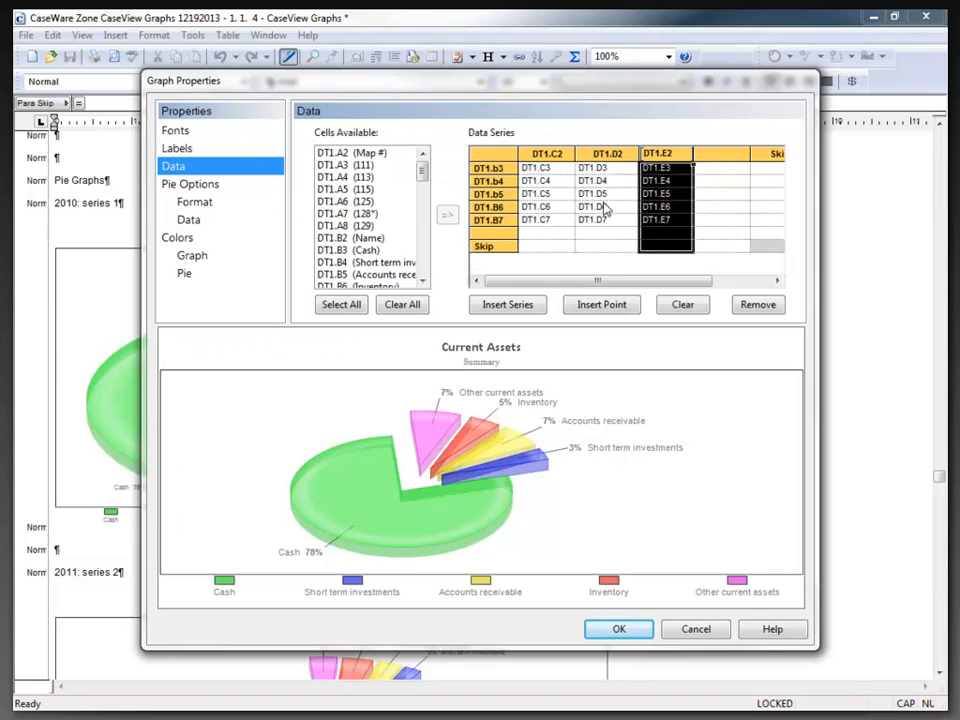
mouse_move(523, 285)
left_mouse_down()
mouse_move(628, 291)
mouse_move(510, 285)
left_mouse_up()
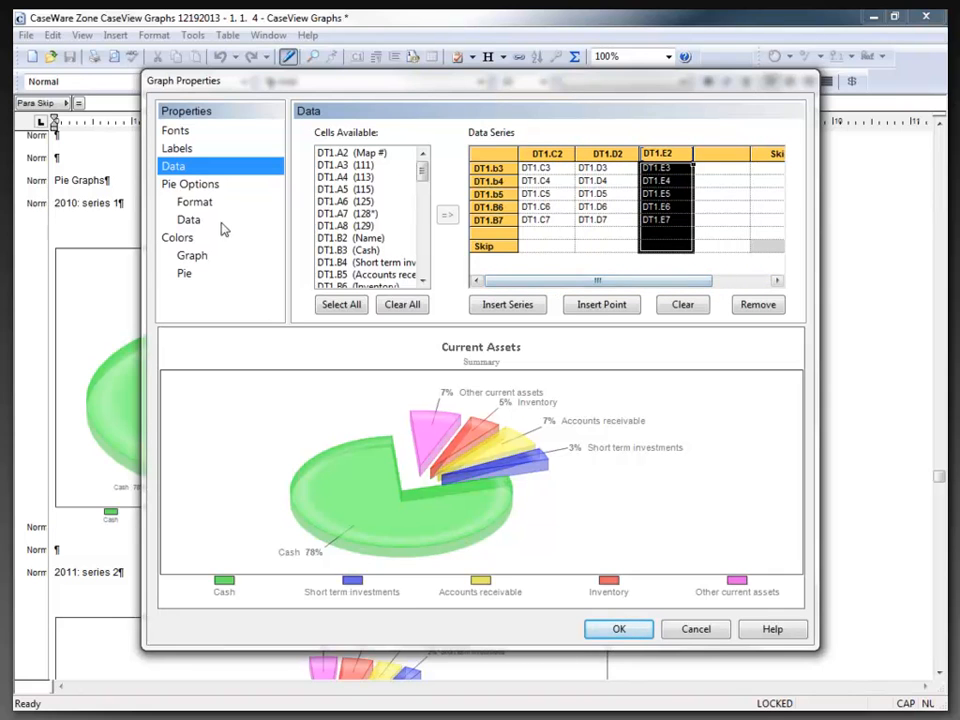
Set the pie graph's shadow style to 3D + Shadow in its format options, and check the label and legend choices.
left_click(196, 204)
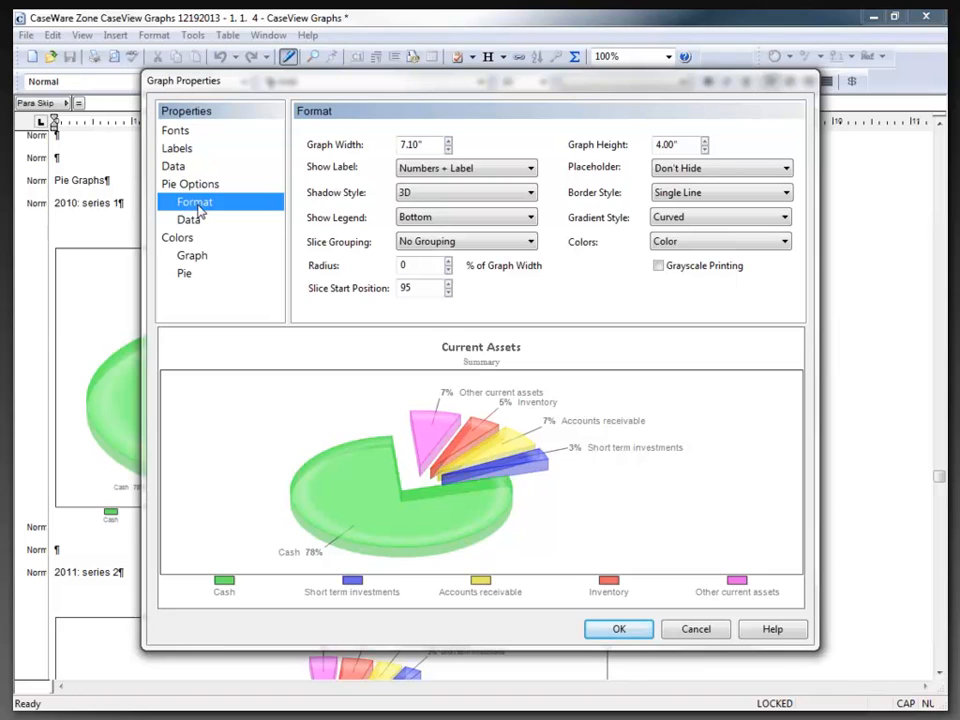
left_click(500, 172)
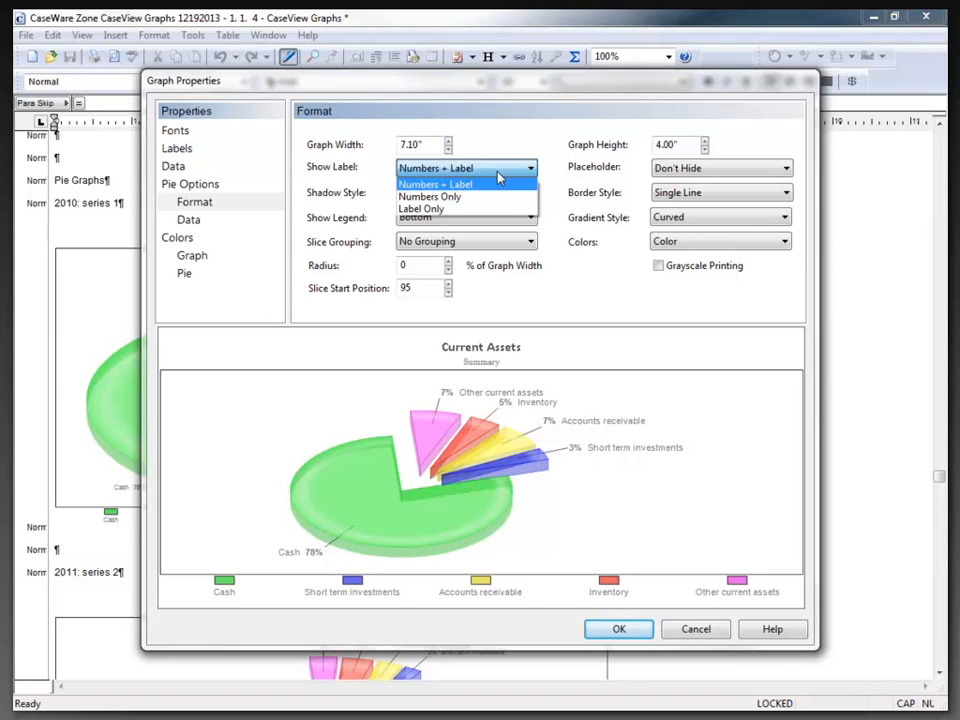
left_click(498, 174)
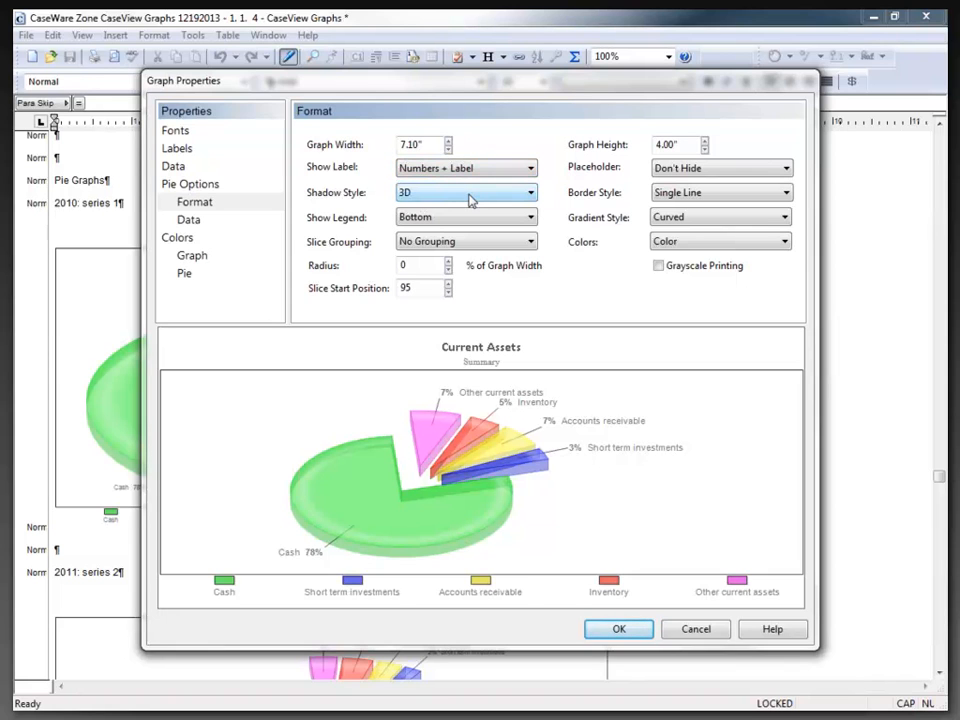
left_click(471, 200)
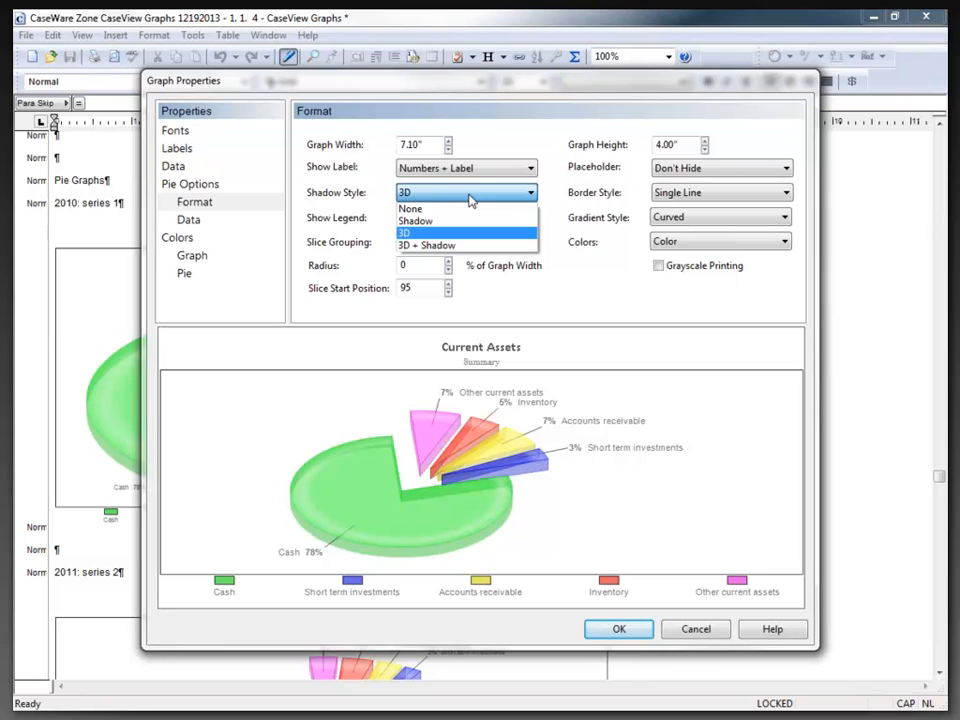
left_click(455, 245)
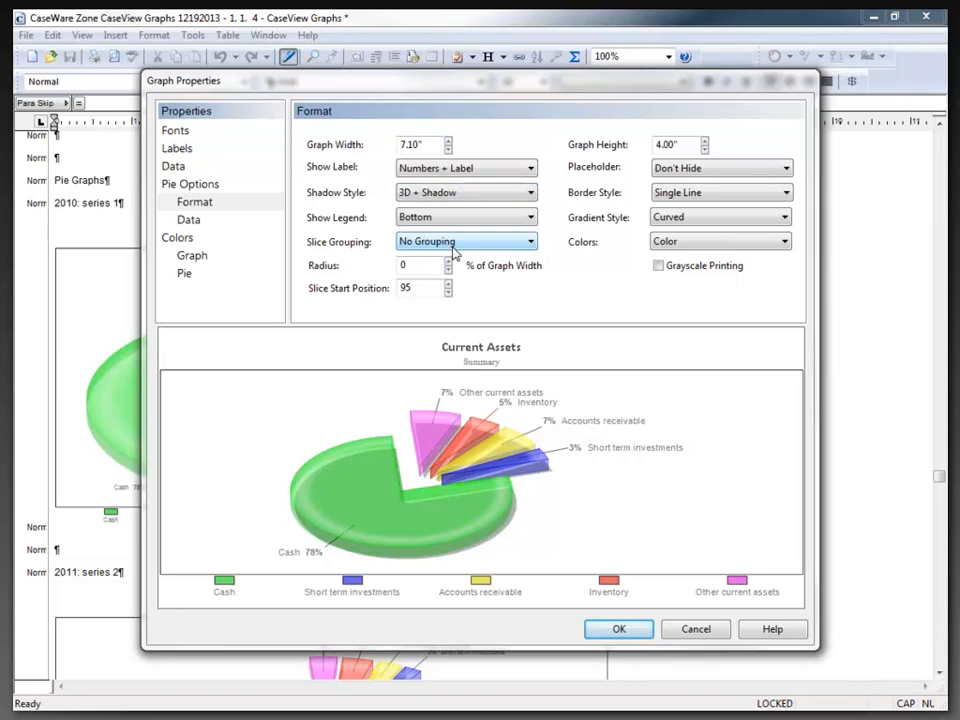
left_click(456, 220)
left_click(456, 220)
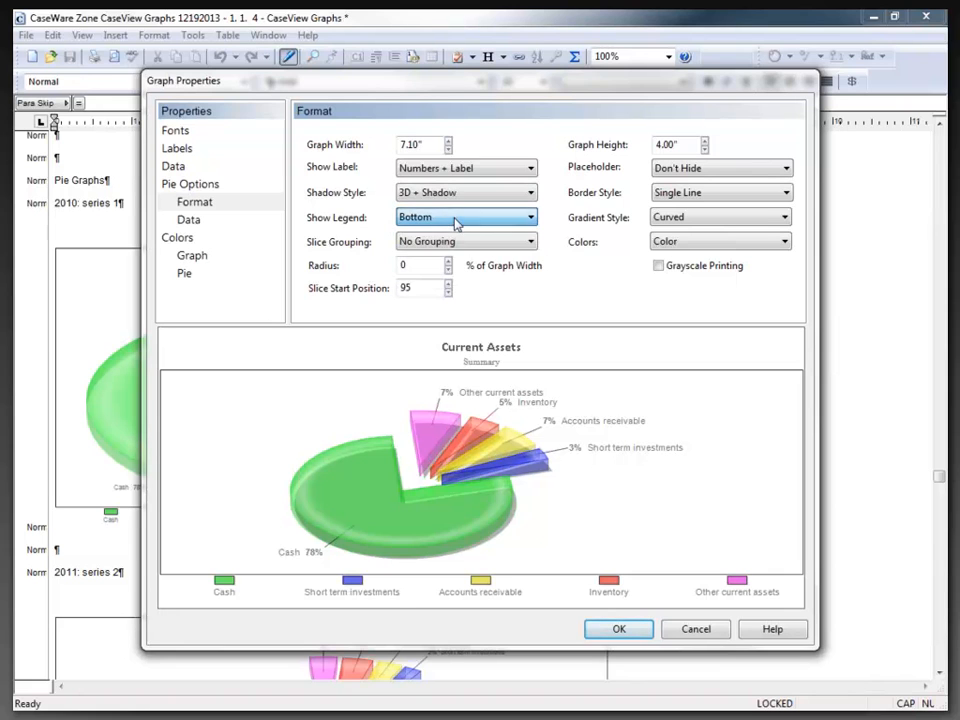
Try grouping the pie slices of less than 5%, and return the slice grouping to No Grouping.
left_click(458, 242)
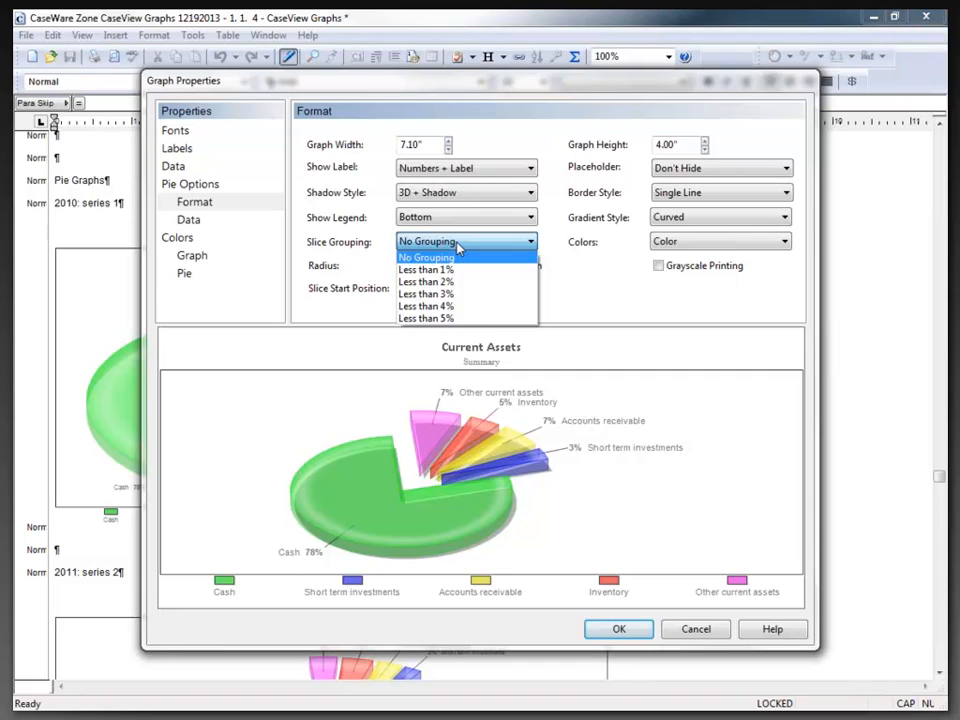
left_click(447, 319)
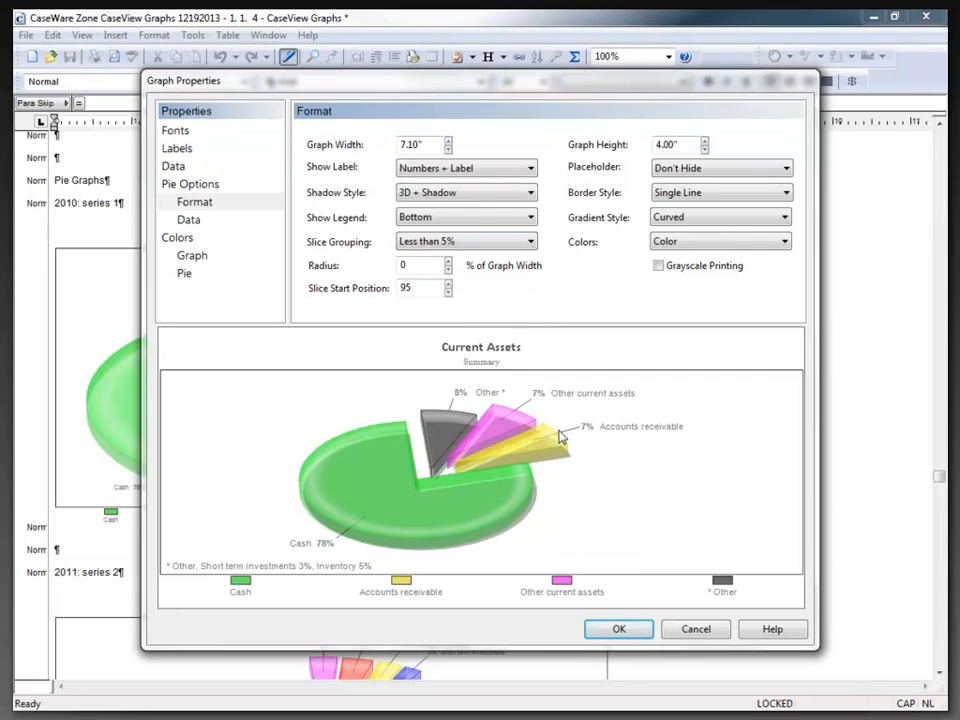
left_click(476, 242)
left_click(458, 262)
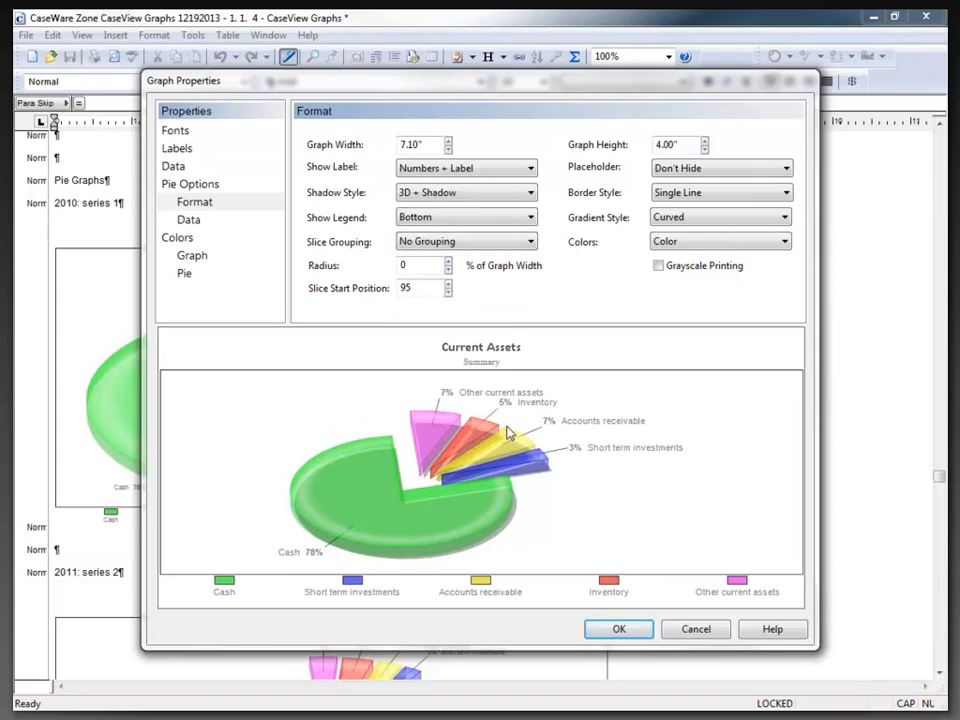
Try a pie radius of 3% of the graph width and return the radius to 0.
double_click(432, 265)
left_click(448, 261)
left_click(448, 261)
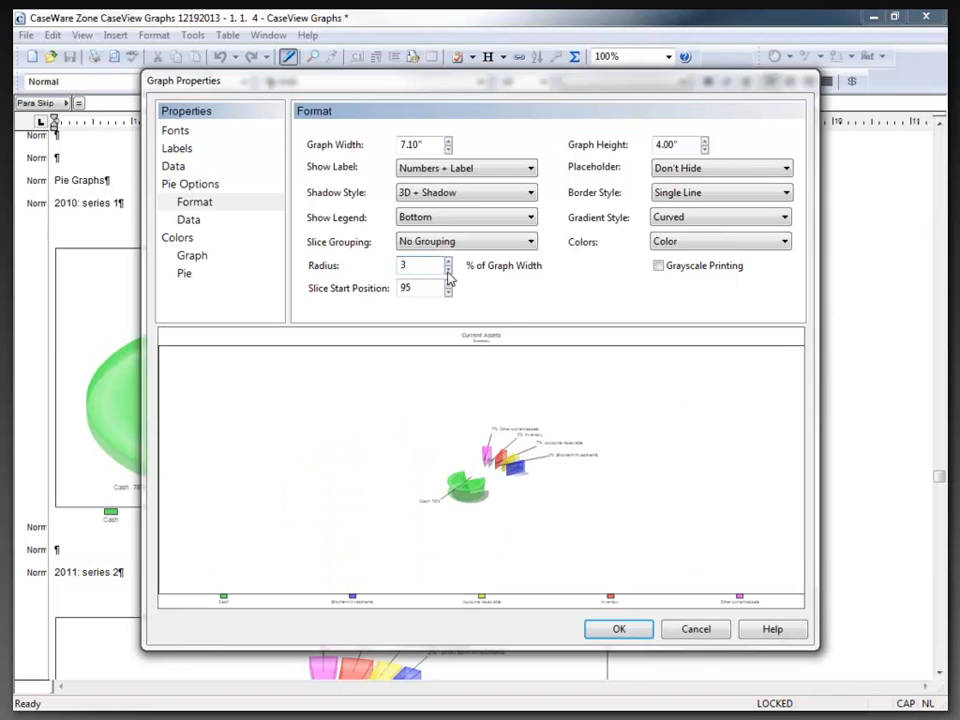
left_click(448, 261)
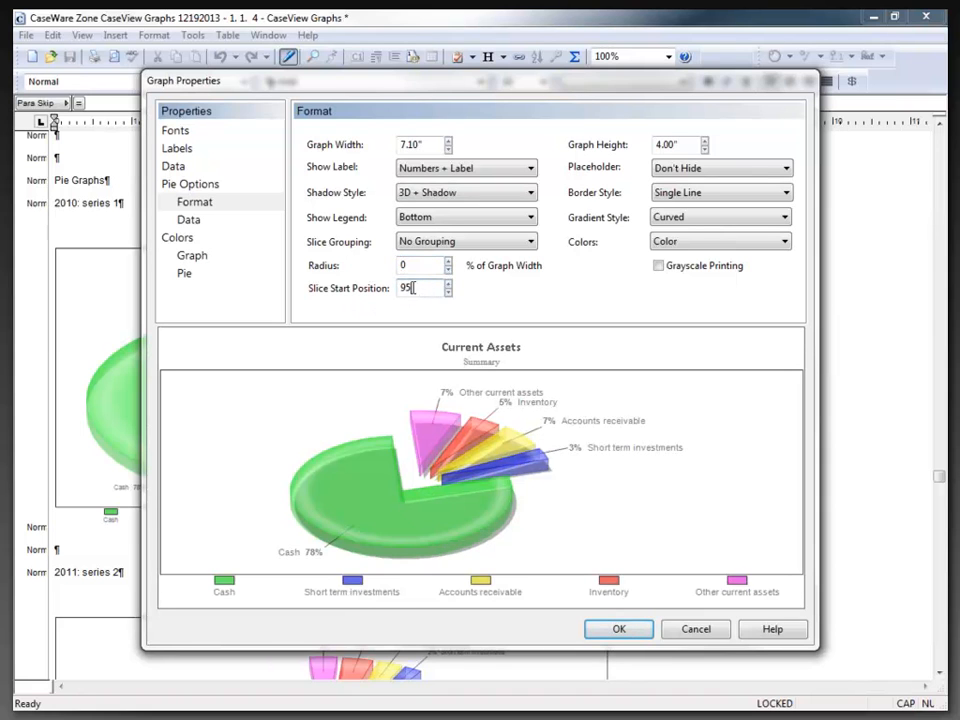
Rotate the pie by raising the slice start position to 165, and restore the position to 95.
left_click(448, 285)
left_click(448, 285)
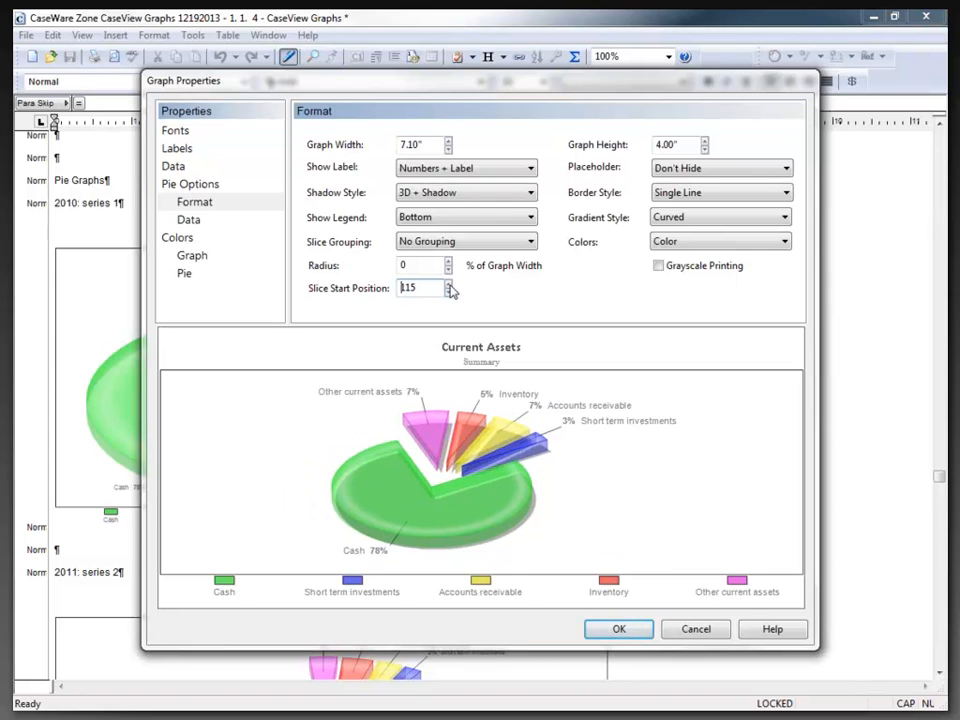
left_click(448, 285)
left_click(448, 285)
left_click(448, 285)
left_click(448, 285)
left_click(448, 285)
left_click(448, 285)
left_click(448, 285)
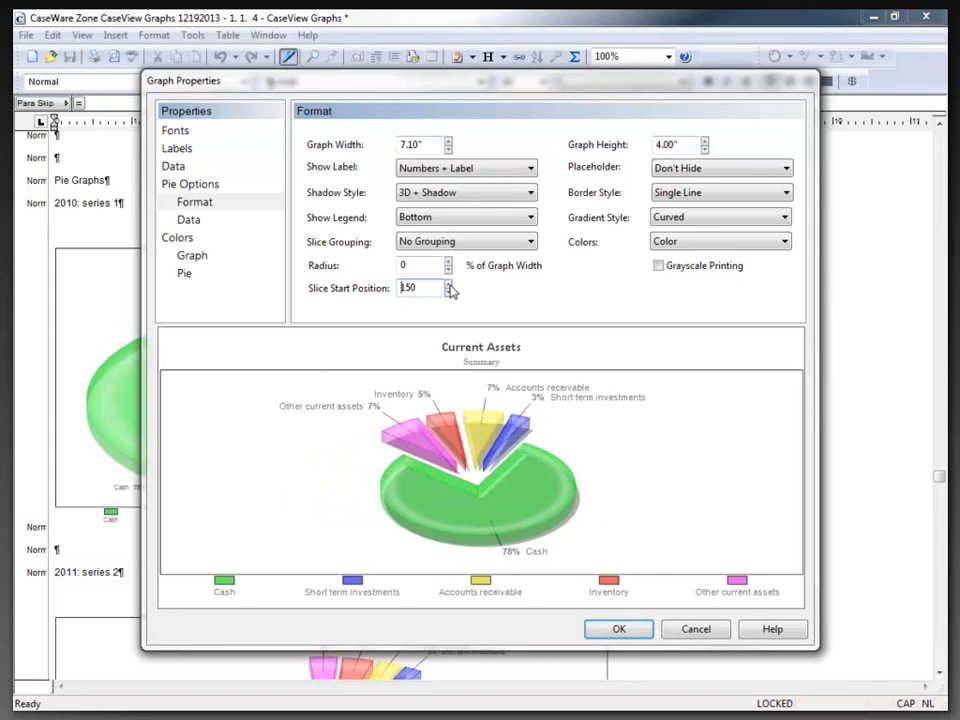
left_click(448, 285)
left_click(448, 285)
left_click(448, 285)
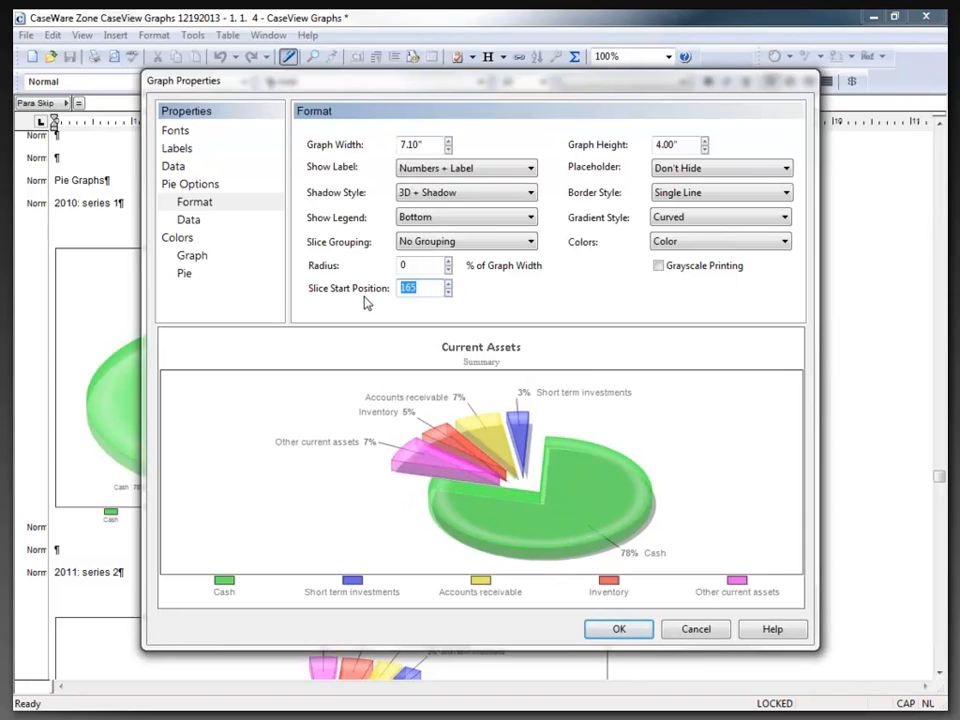
type("95")
left_click(425, 265)
Review the placeholder and border style choices in the pie graph's format options.
left_click(688, 170)
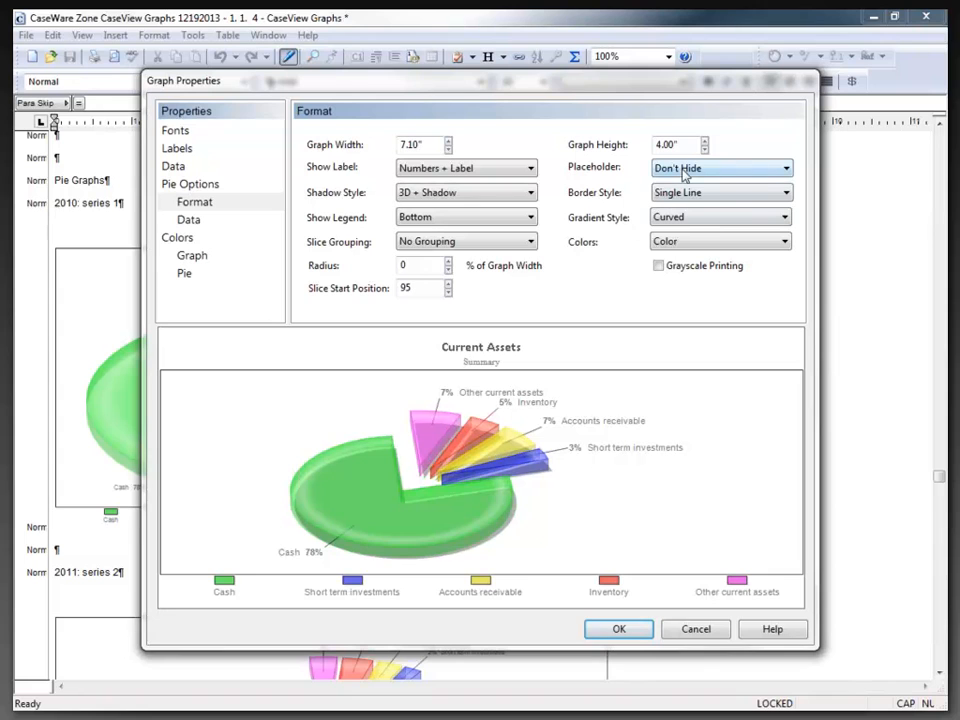
left_click(700, 172)
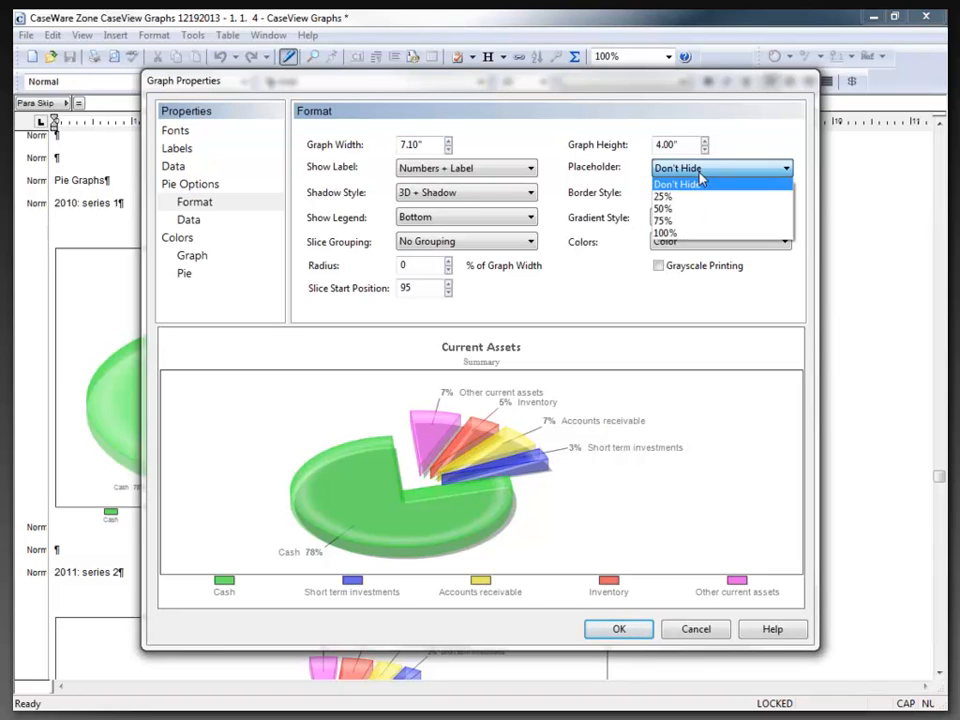
left_click(700, 172)
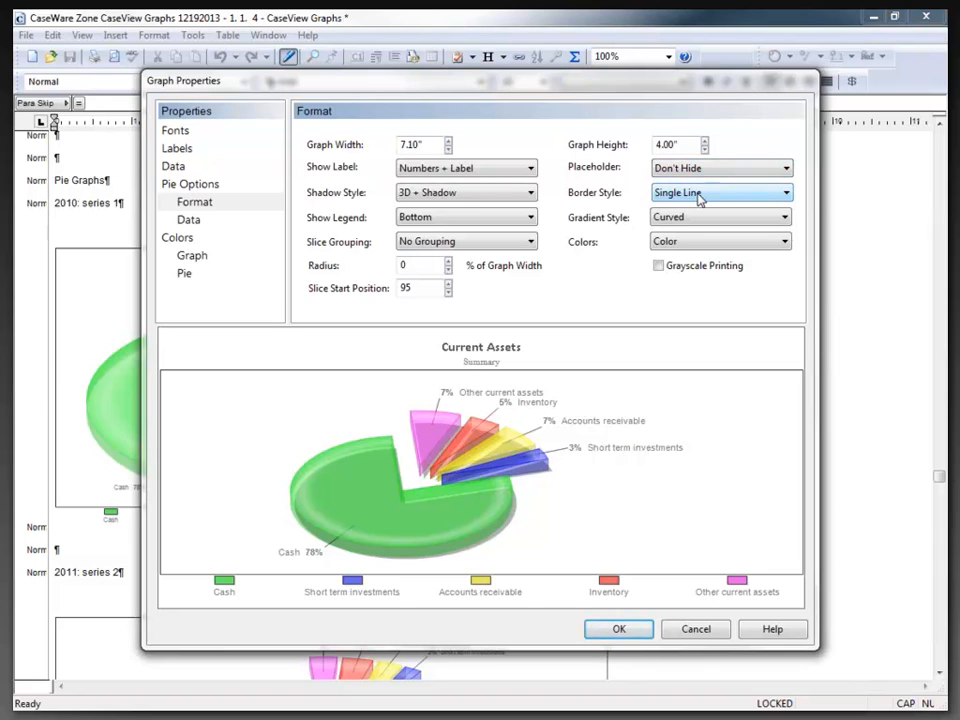
left_click(700, 194)
Preview the Inset and Highlight gradient styles on the pie, restore Curved, and check the color choices.
left_click(700, 219)
left_click(700, 219)
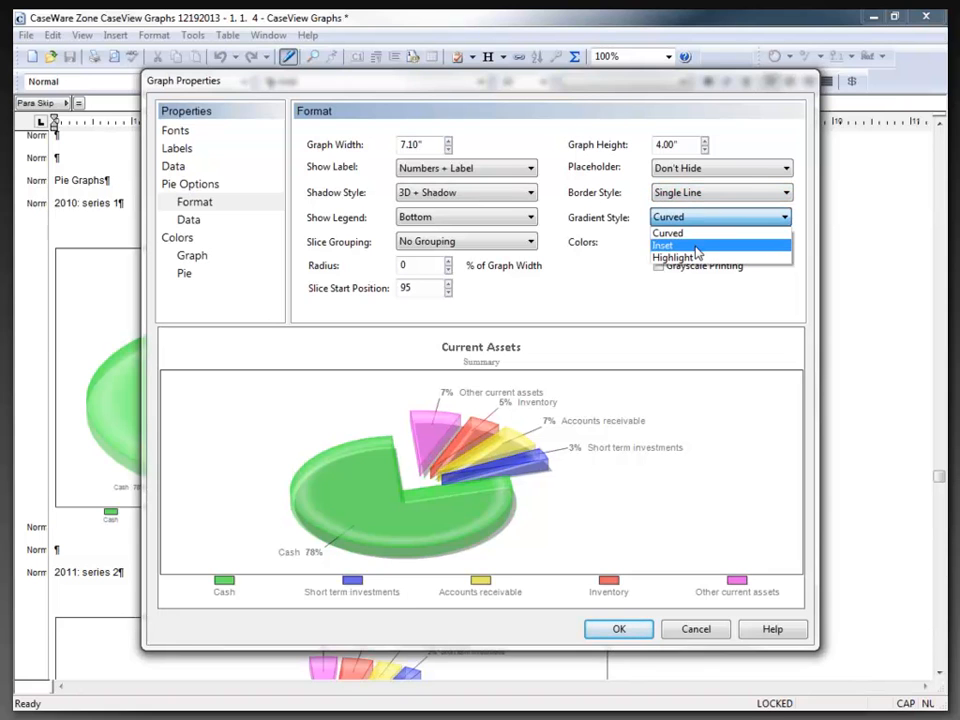
left_click(697, 246)
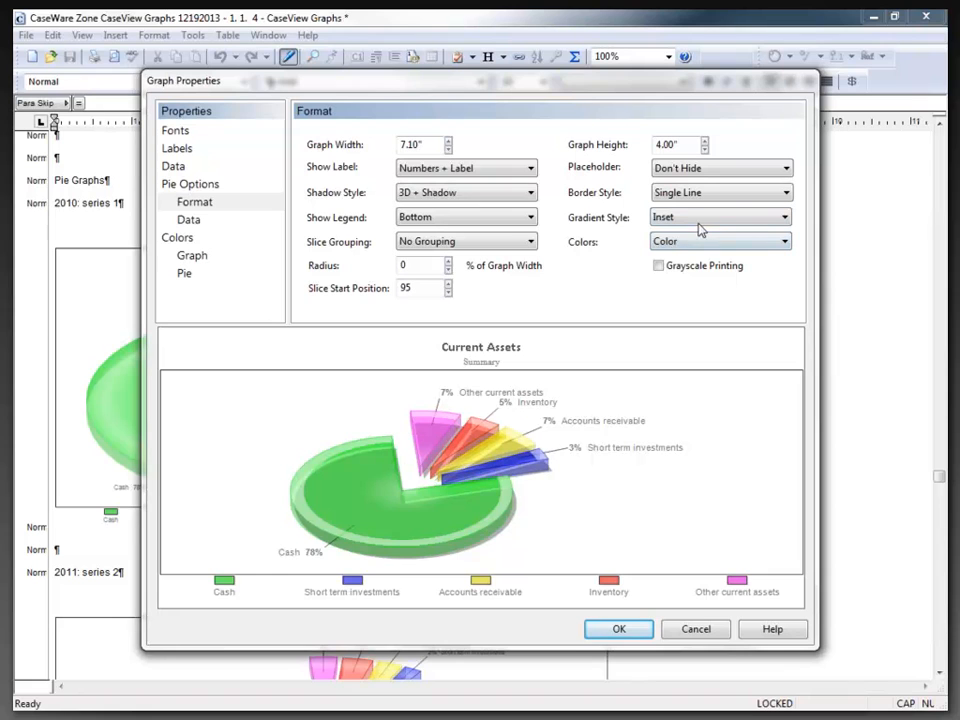
left_click(699, 220)
left_click(693, 258)
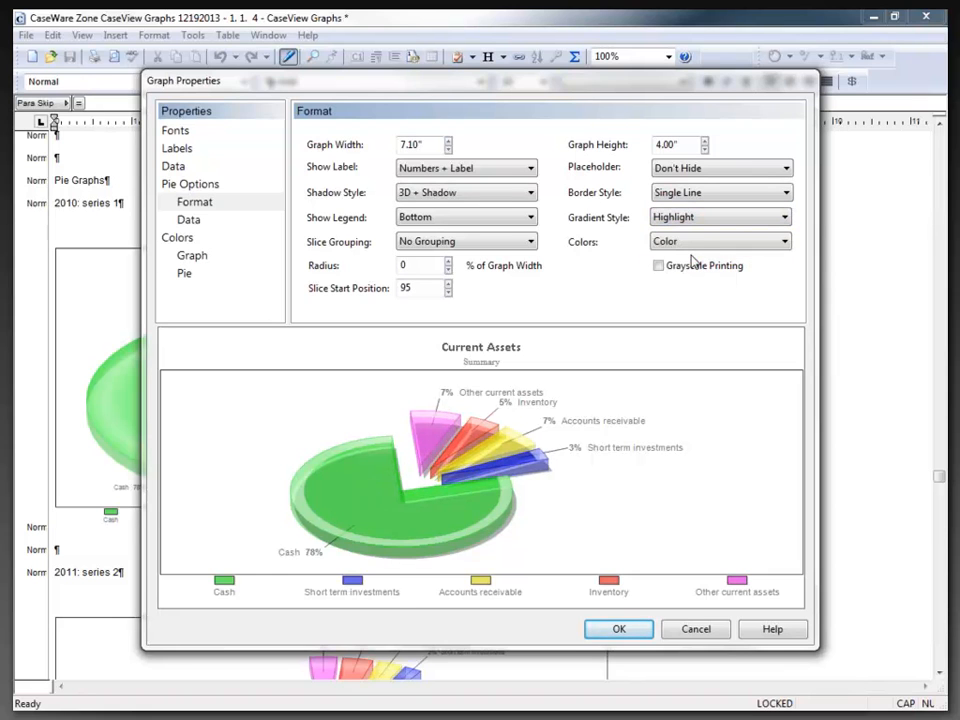
left_click(692, 220)
left_click(693, 236)
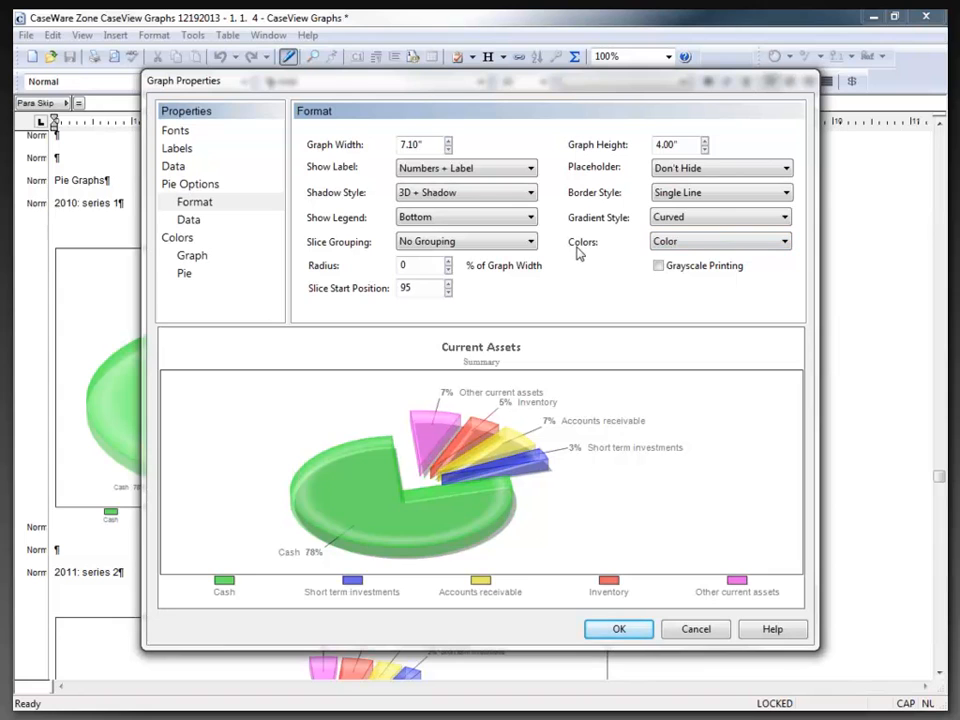
left_click(692, 242)
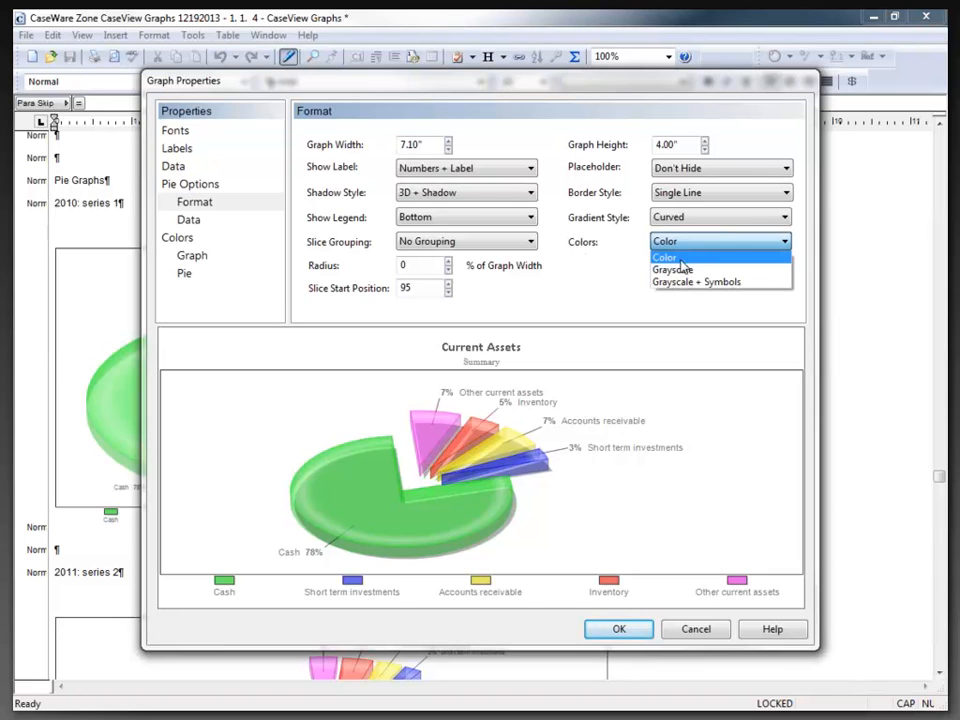
left_click(676, 245)
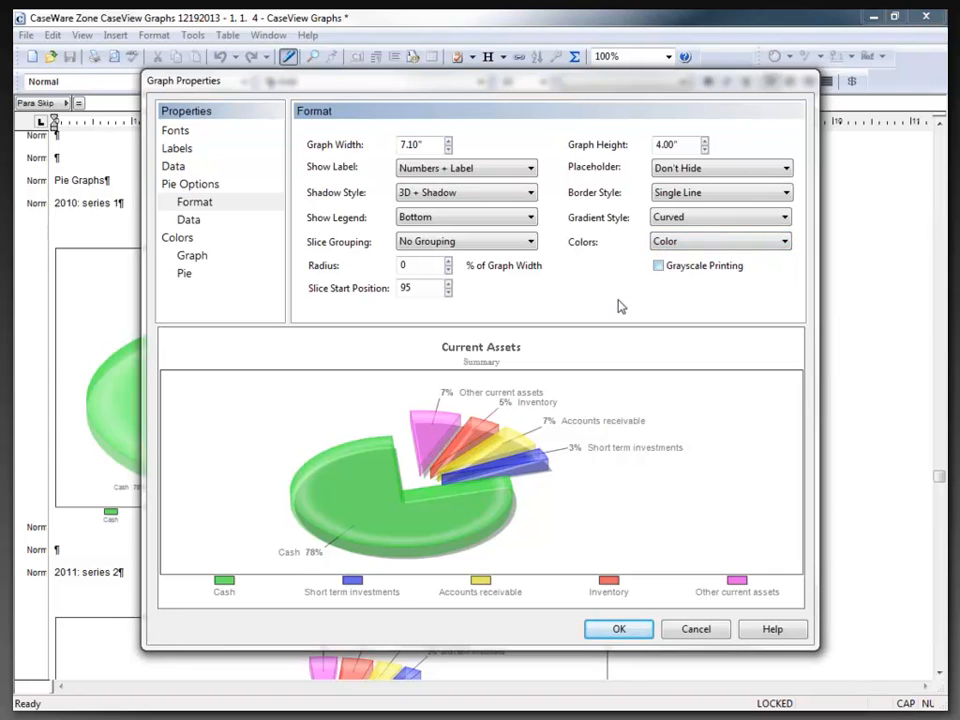
Try representing the pie data as Numeric Value in the pie data options, and return it to Percentage.
left_click(199, 222)
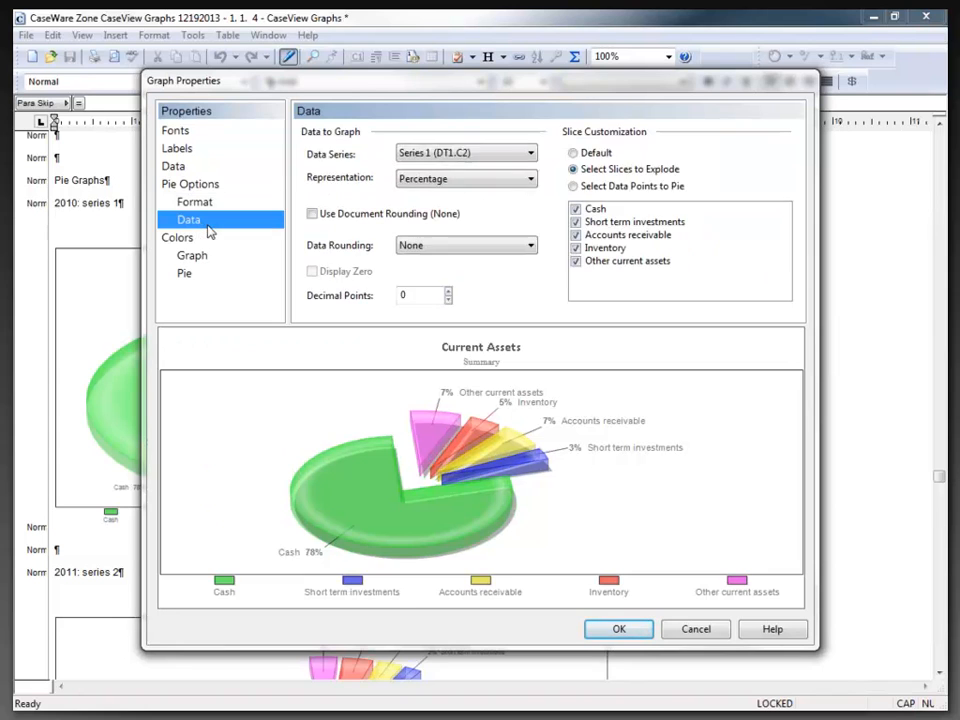
left_click(419, 183)
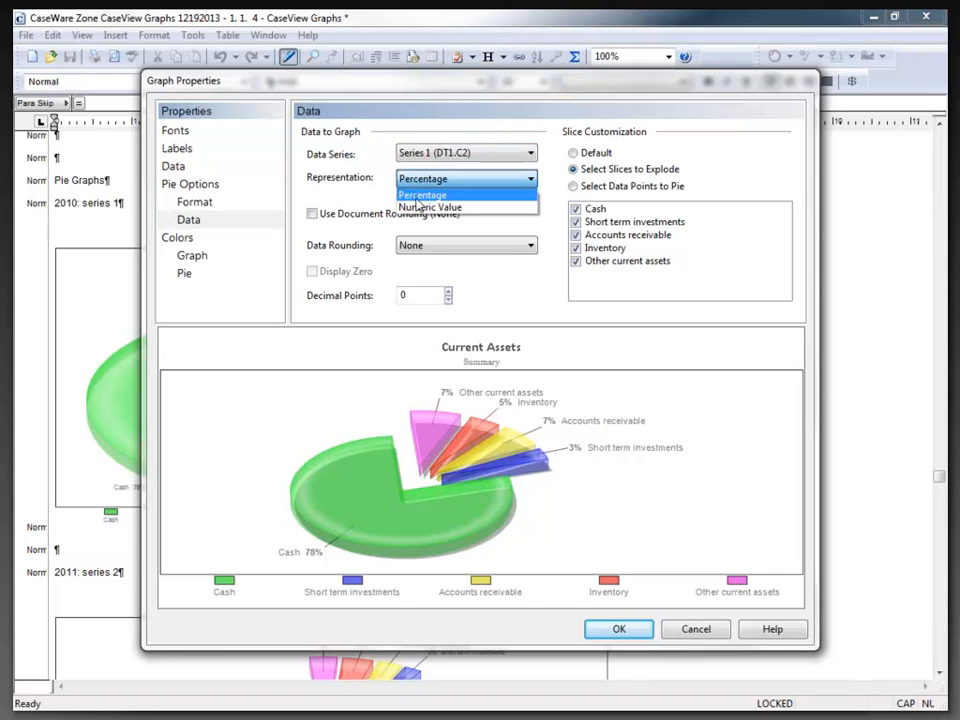
left_click(415, 205)
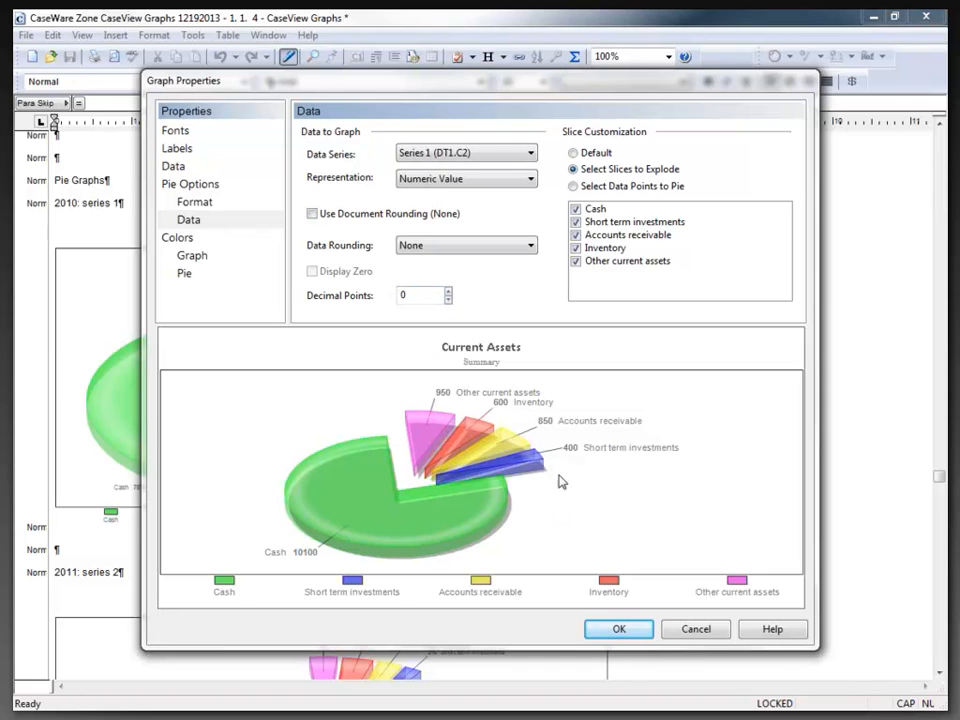
left_click(451, 181)
left_click(440, 195)
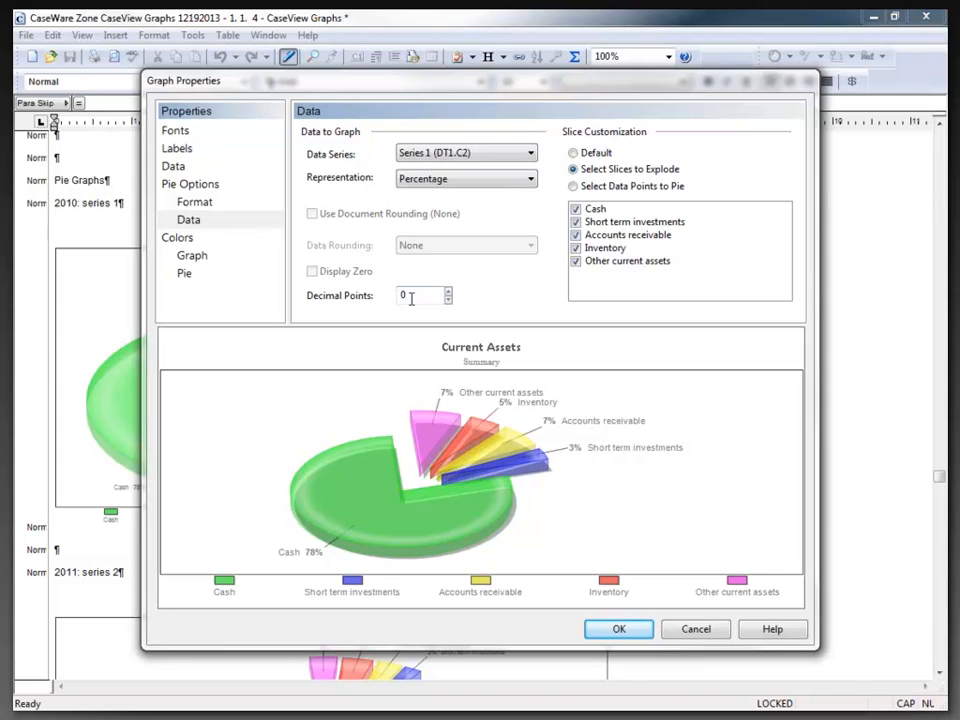
Set the decimal points of the pie percentages to 2.
left_click(448, 290)
left_click(448, 290)
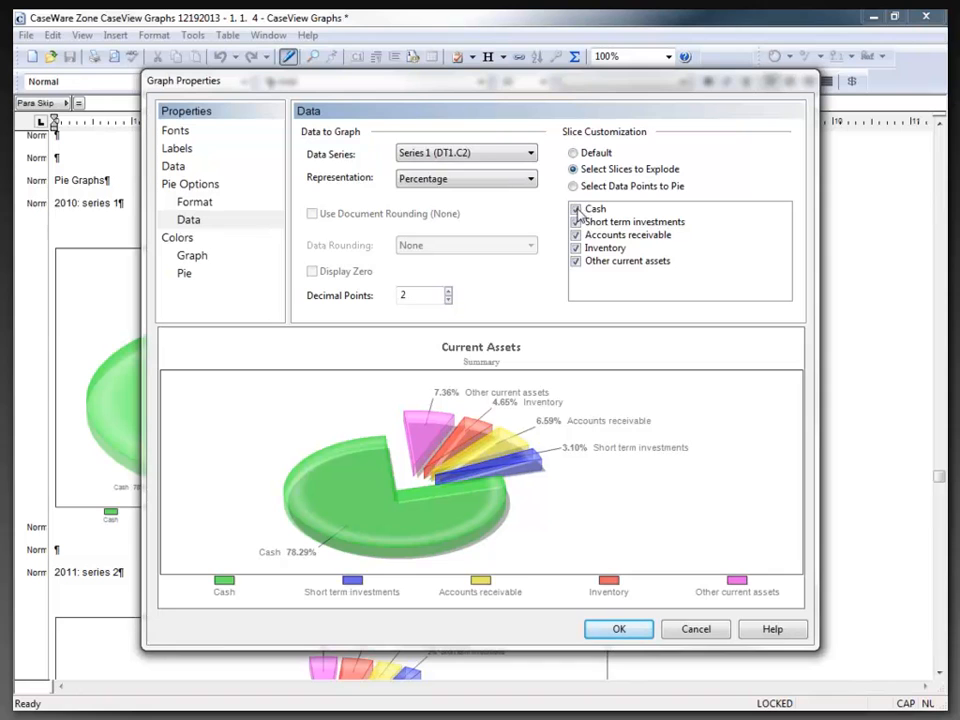
Try the Default and Select Data Points to Pie slice customizations, excluding and re-including Cash, and return to Select Slices to Explode.
left_click(573, 153)
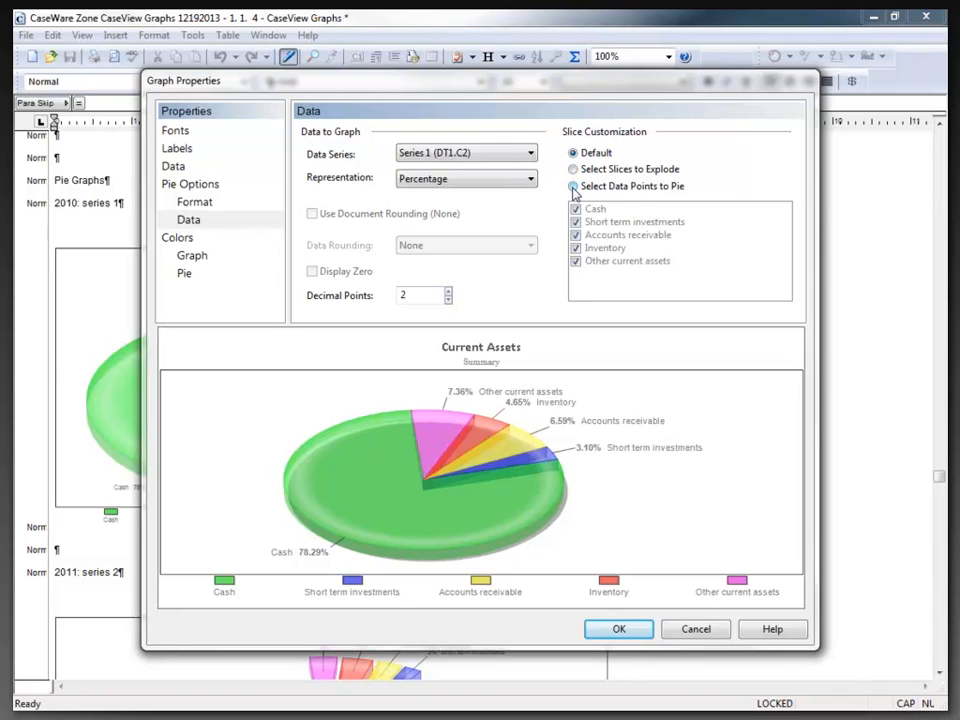
left_click(573, 187)
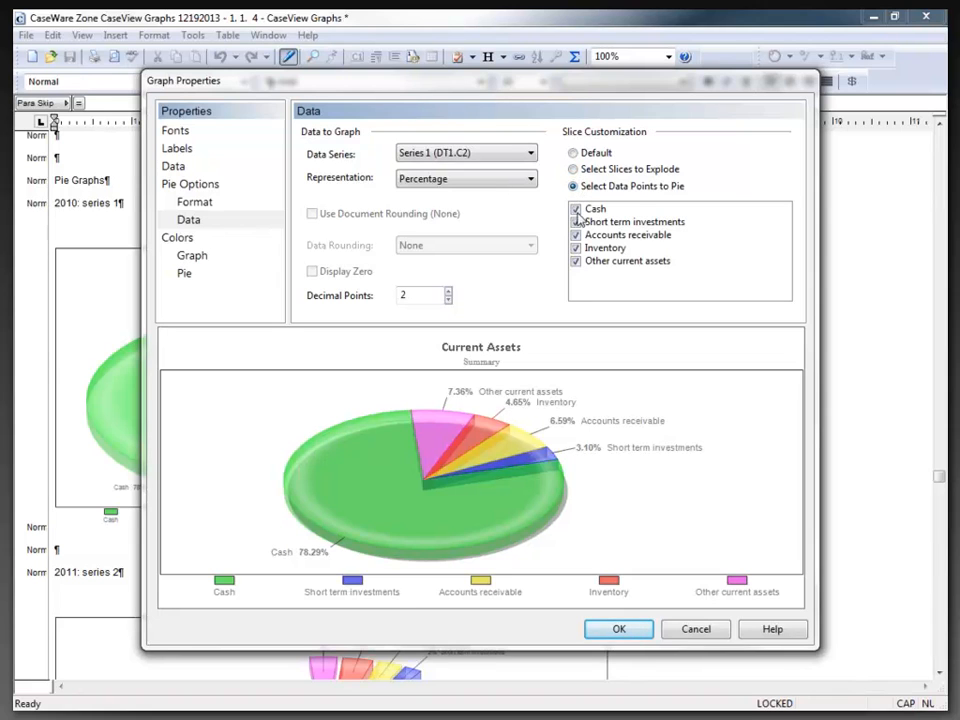
left_click(576, 211)
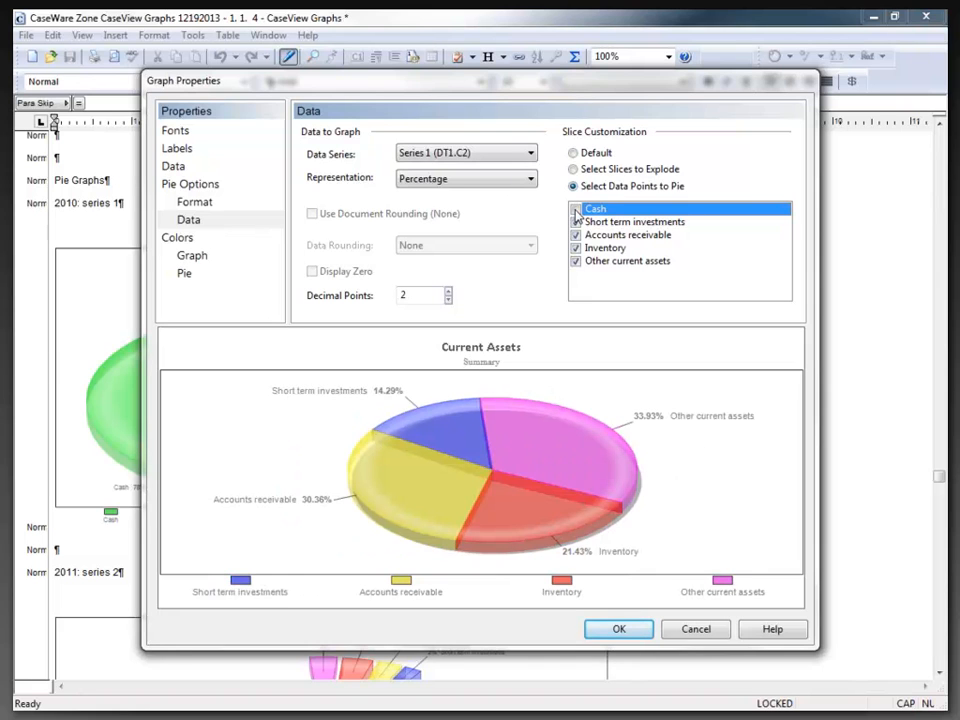
left_click(576, 211)
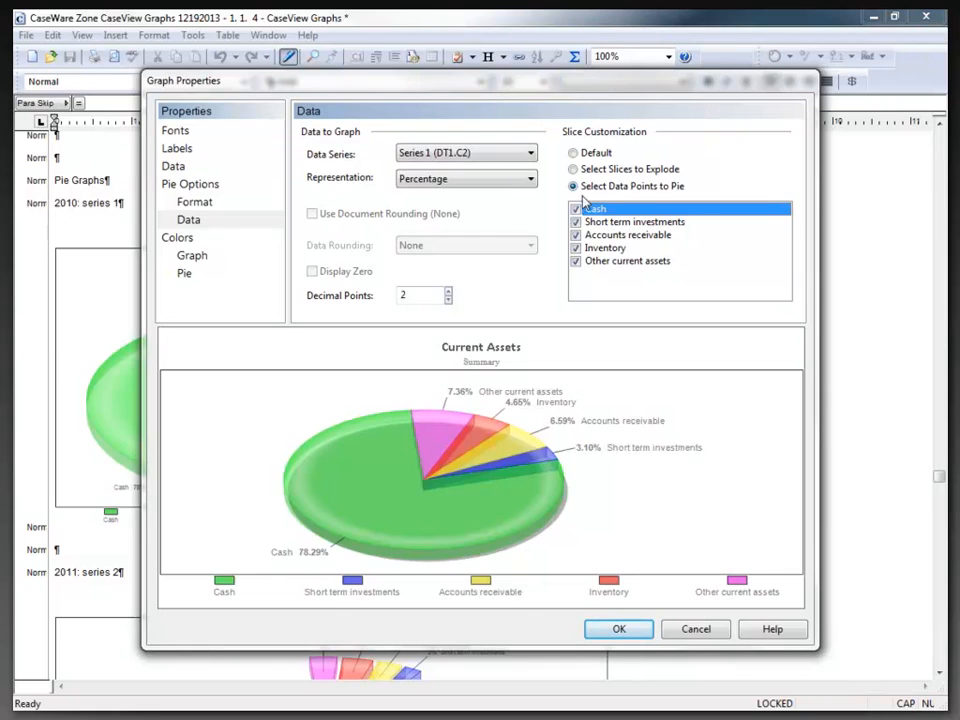
left_click(573, 170)
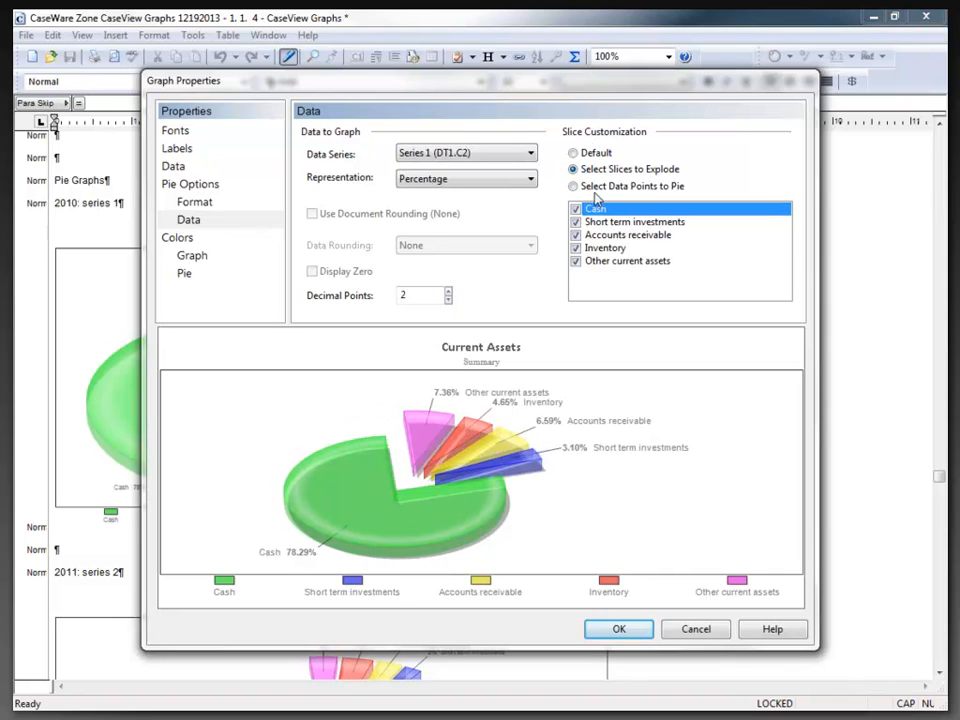
Check the graph color options, recolor the pie's Cash slice light turquoise, and apply the graph properties.
left_click(192, 257)
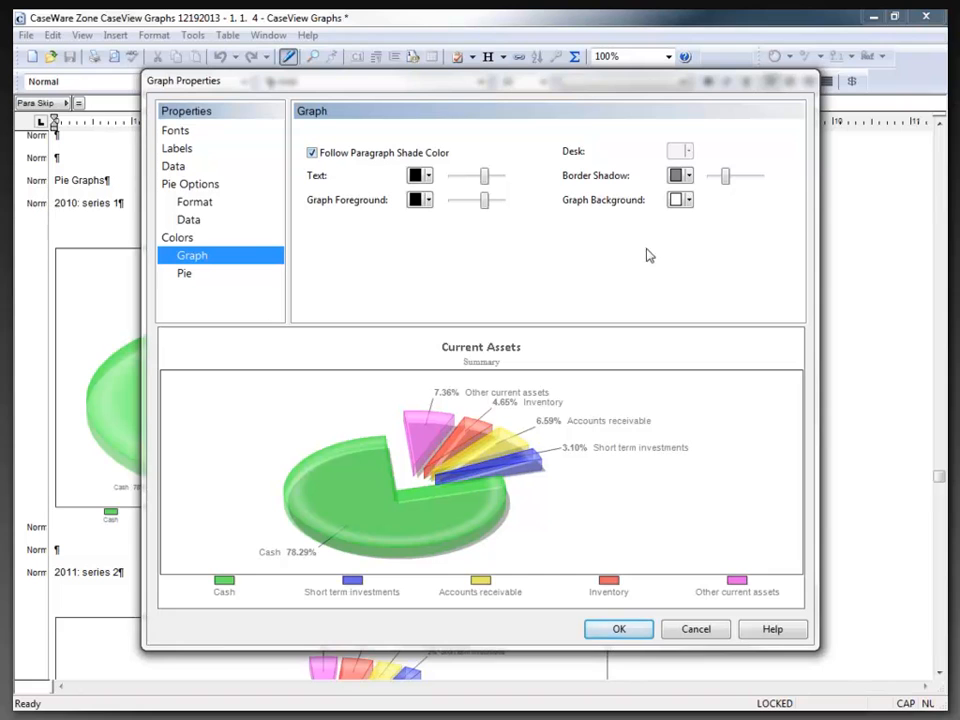
left_click(186, 276)
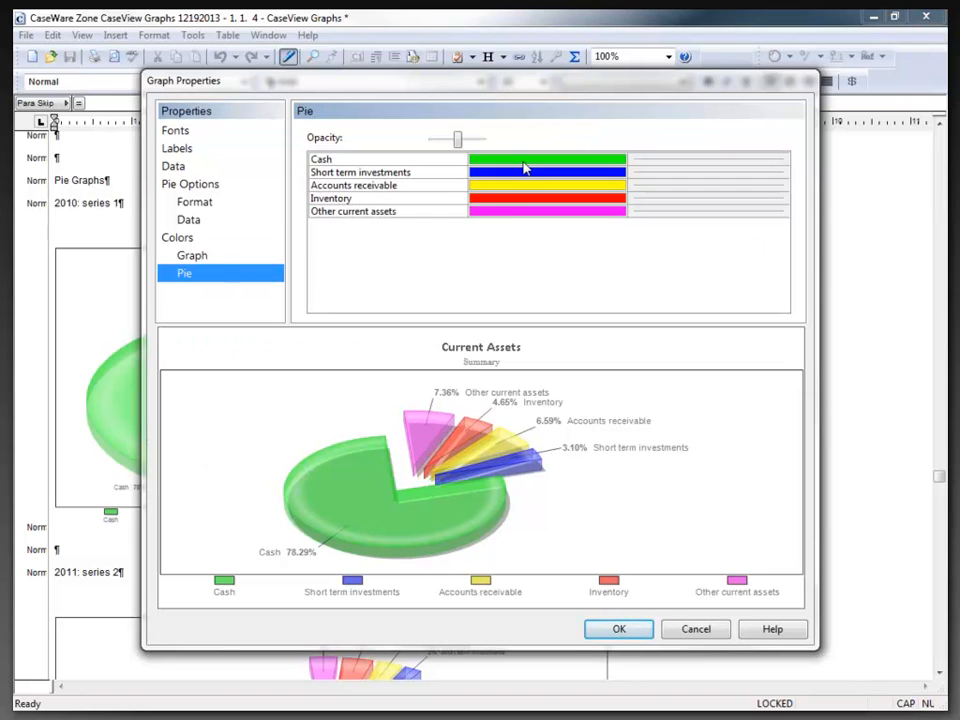
left_click(523, 166)
left_click(618, 158)
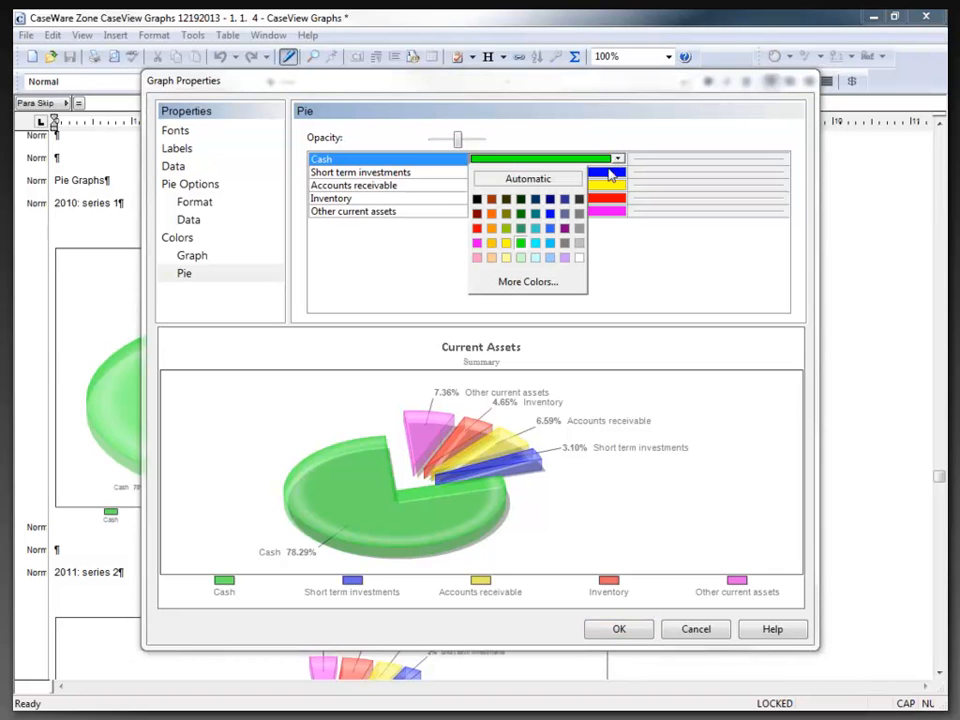
left_click(536, 243)
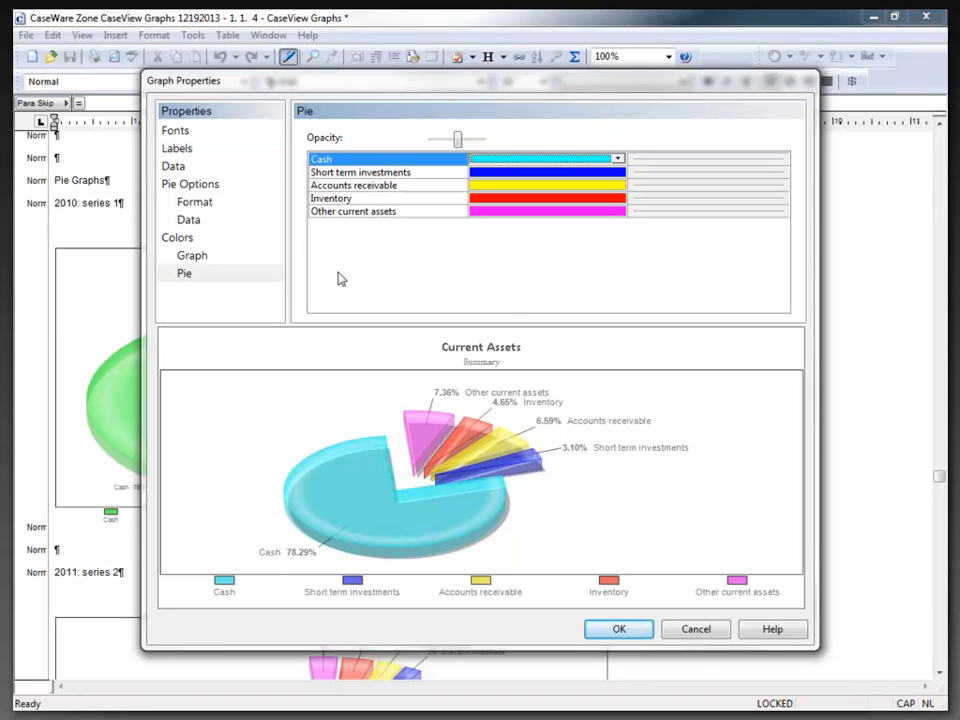
left_click(612, 630)
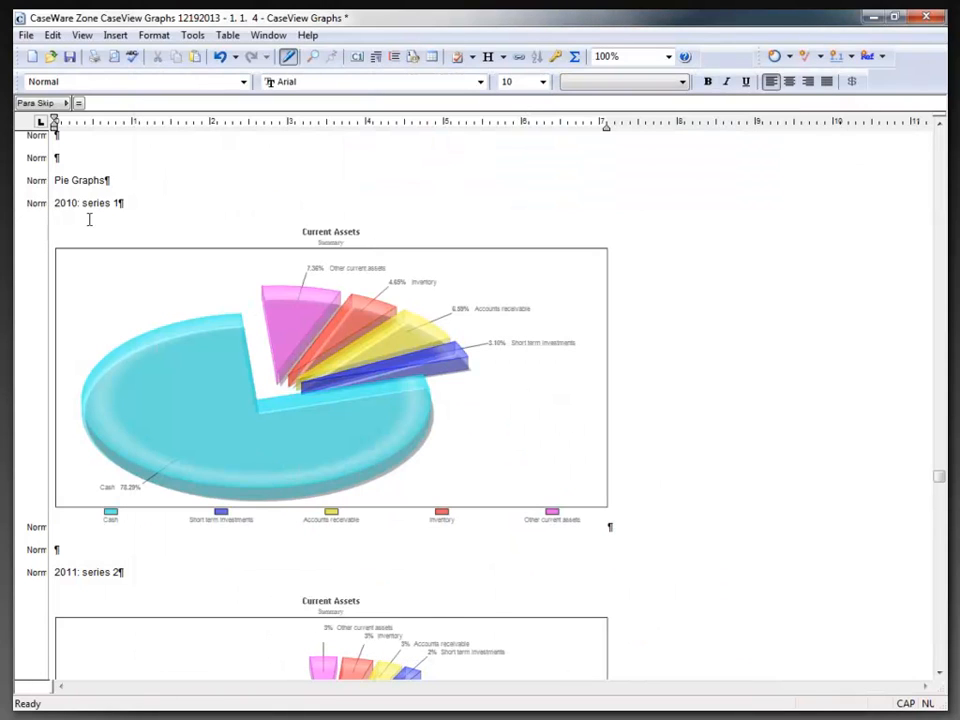
Add an empty paragraph between the "2010: series 1" heading and its pie graph.
left_click(122, 204)
key("Return")
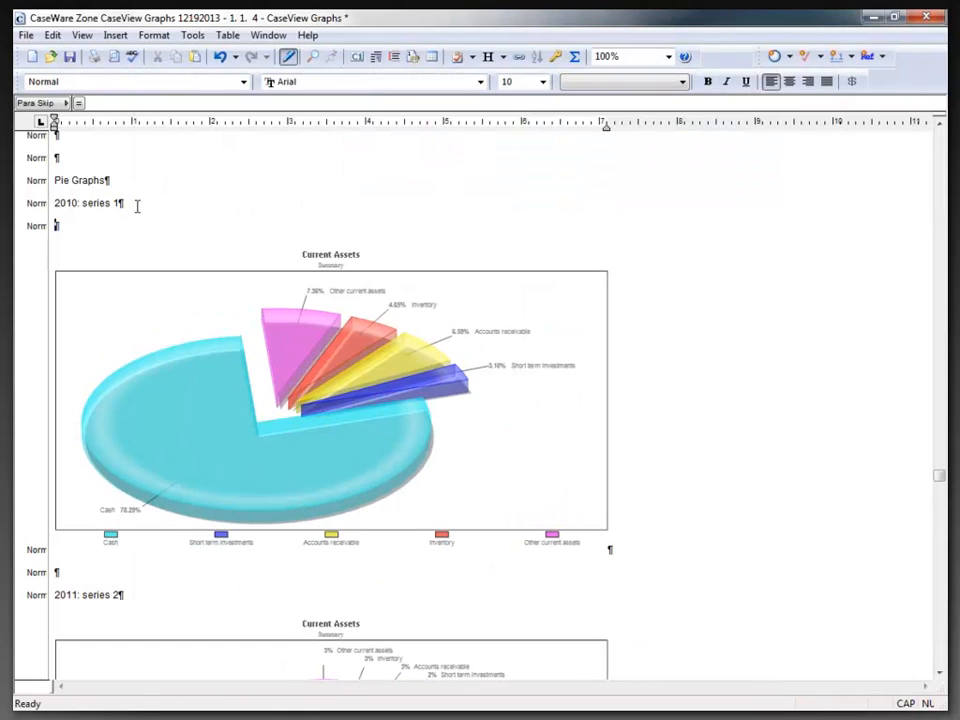
Look at the graph type choices for inserting a new graph, including Pie, and cancel the insertion.
left_click(116, 36)
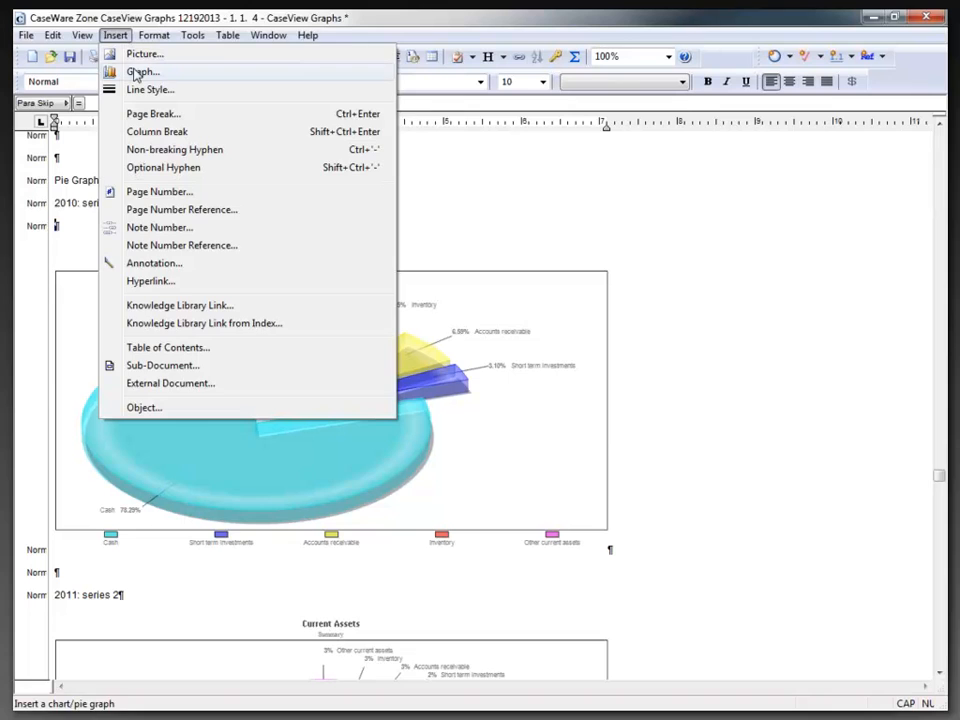
left_click(134, 72)
left_click(407, 378)
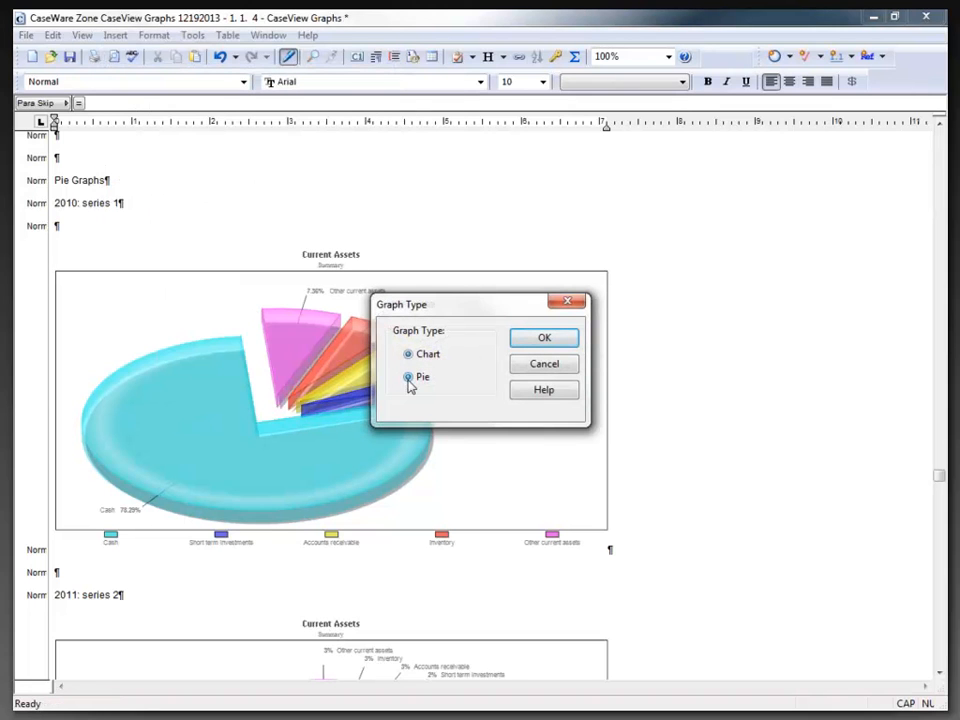
left_click(545, 364)
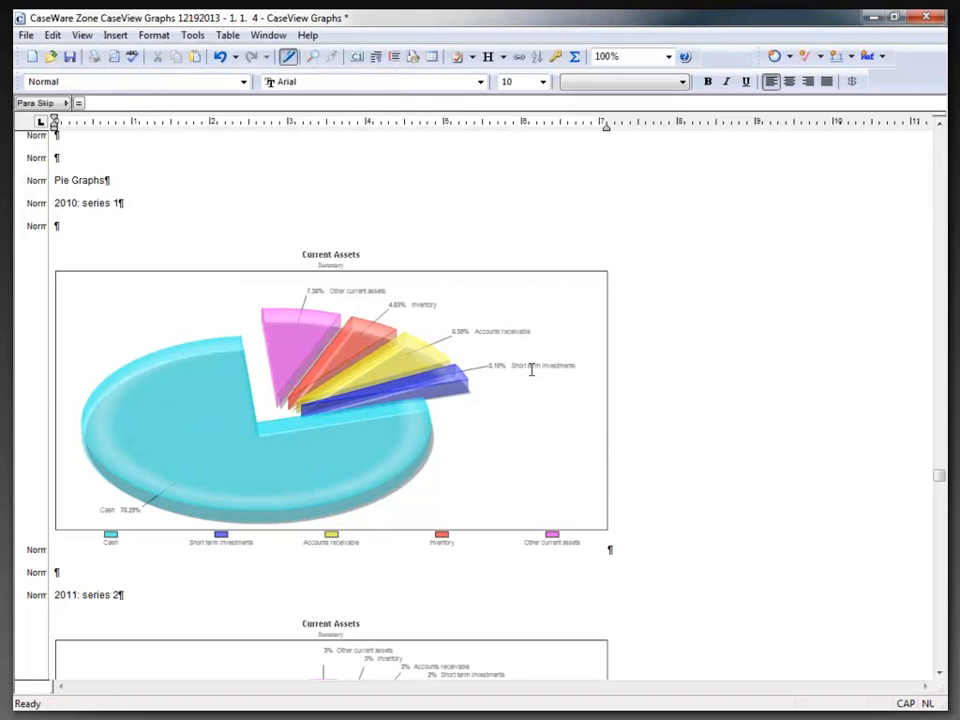
Review the commands available for the 2010 pie graph, including the Add New Issue choices.
right_click(265, 337)
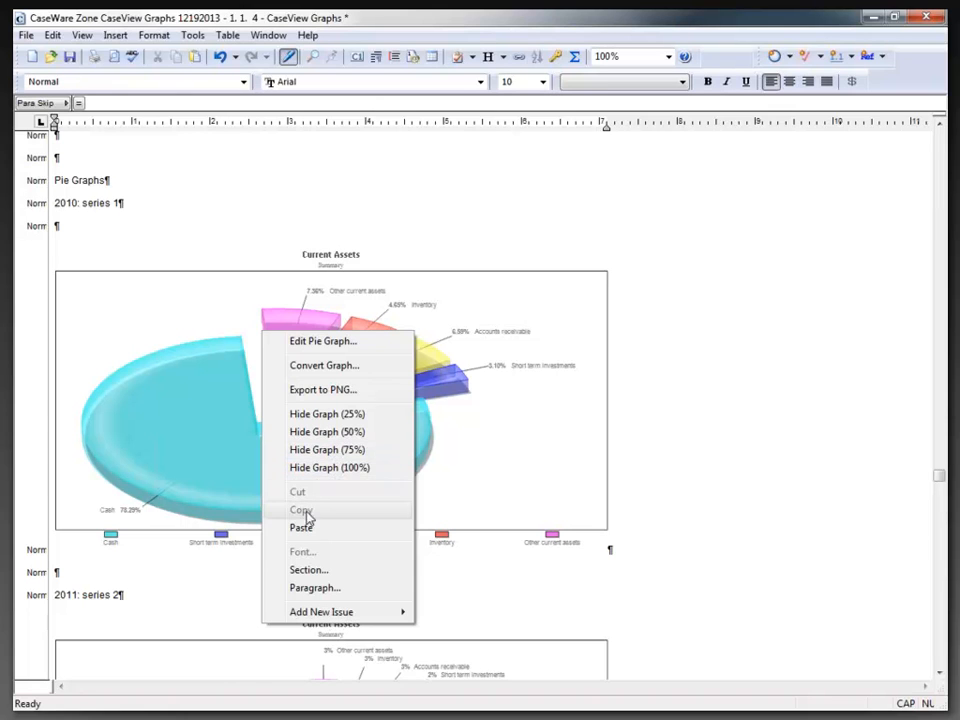
mouse_move(318, 614)
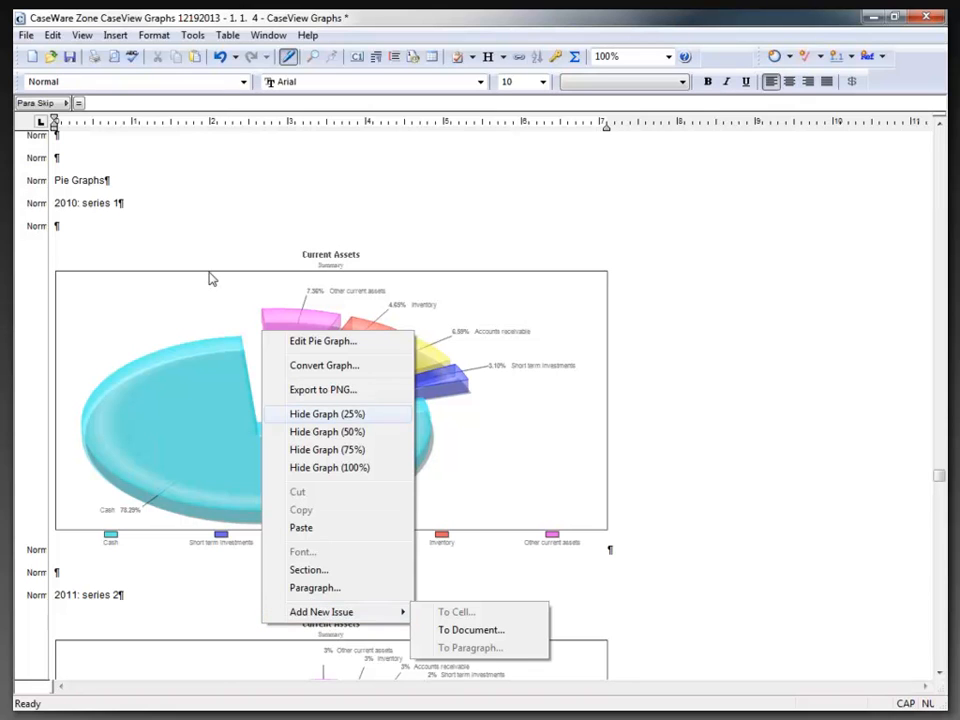
left_click(100, 223)
Select the empty paragraph and the 2010 pie graph below it, and open the section properties at the Hide Condition.
left_click_drag(71, 226, 66, 579)
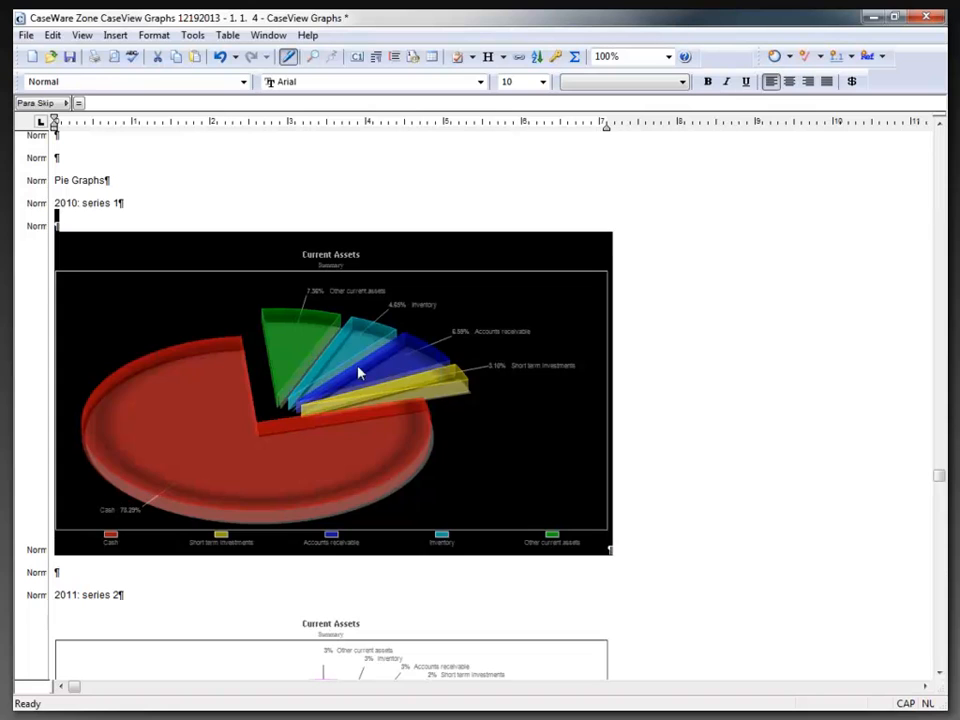
left_click(401, 61)
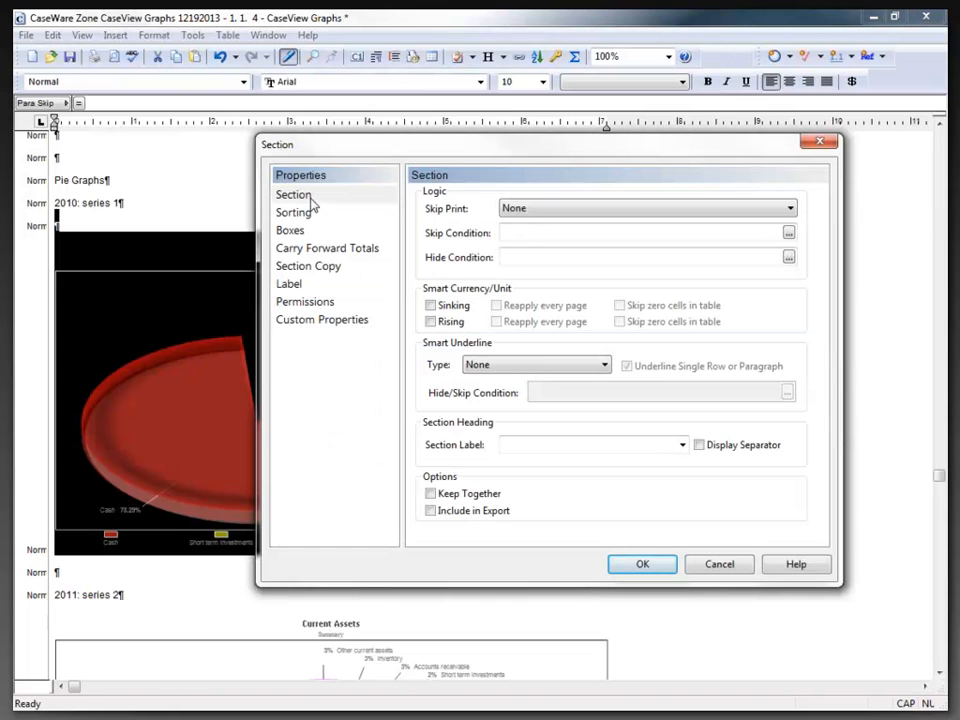
left_click(523, 257)
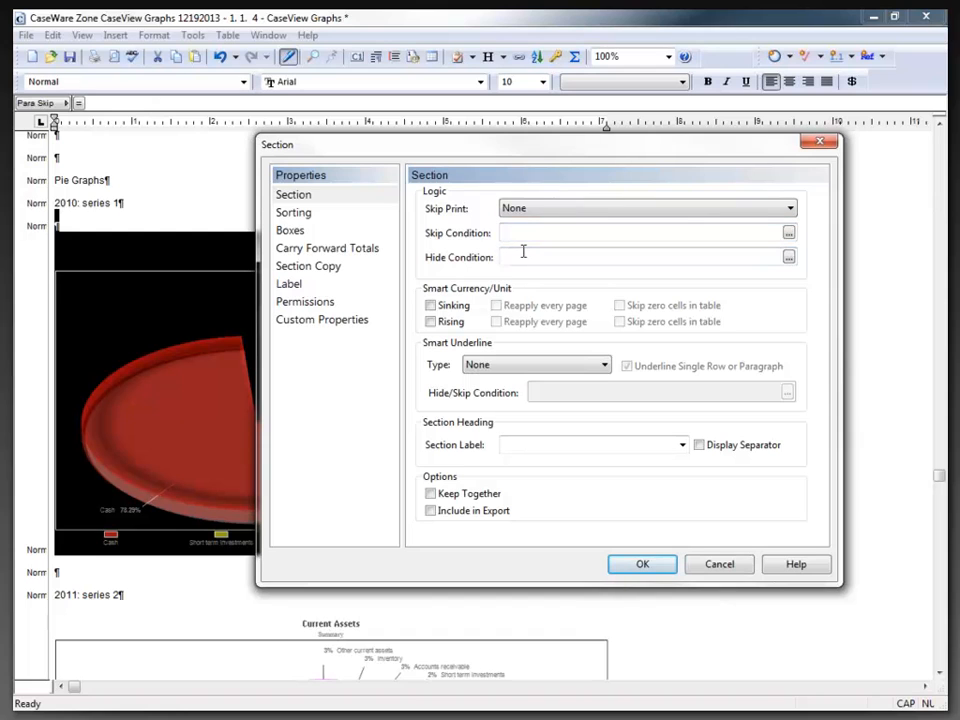